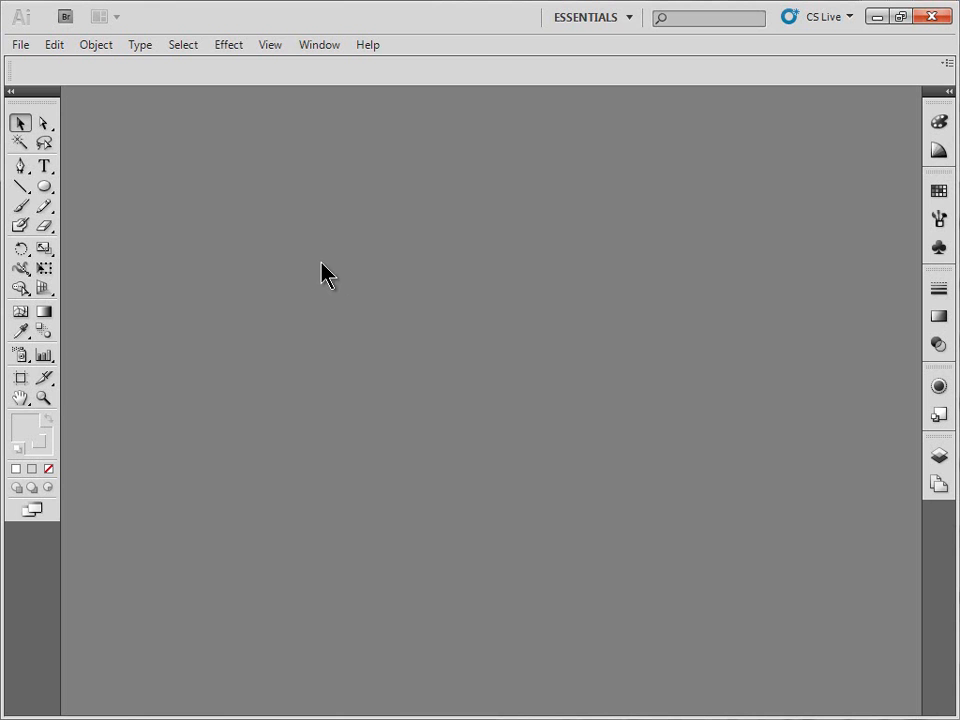
Step: Open the Welcome Screen and turn off its "Don't show again" option
left_click(16, 45)
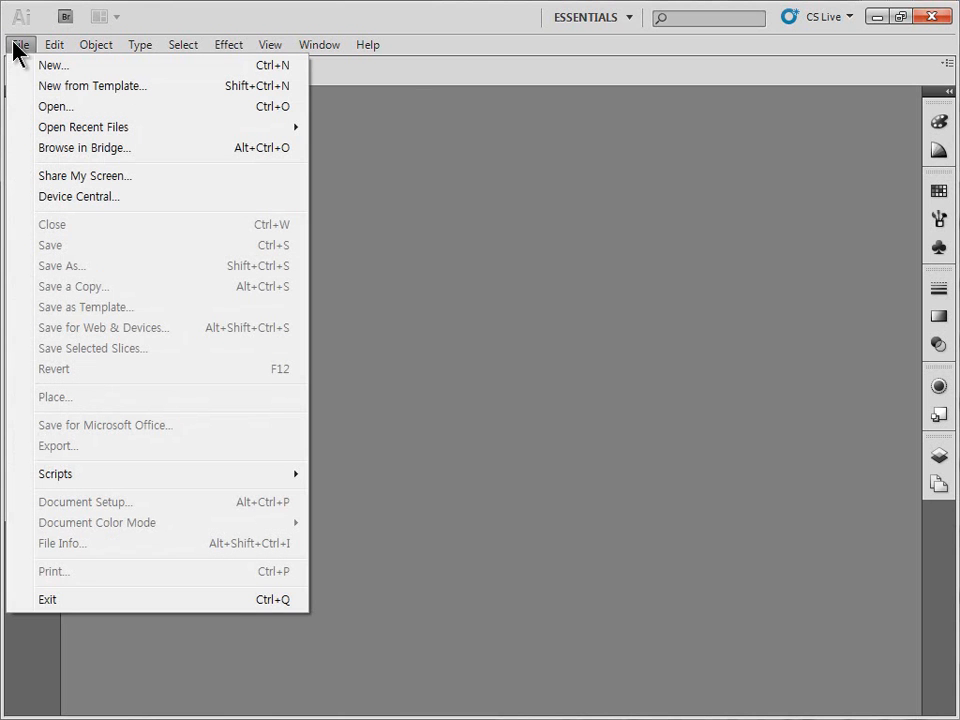
left_click(100, 110)
left_click(368, 45)
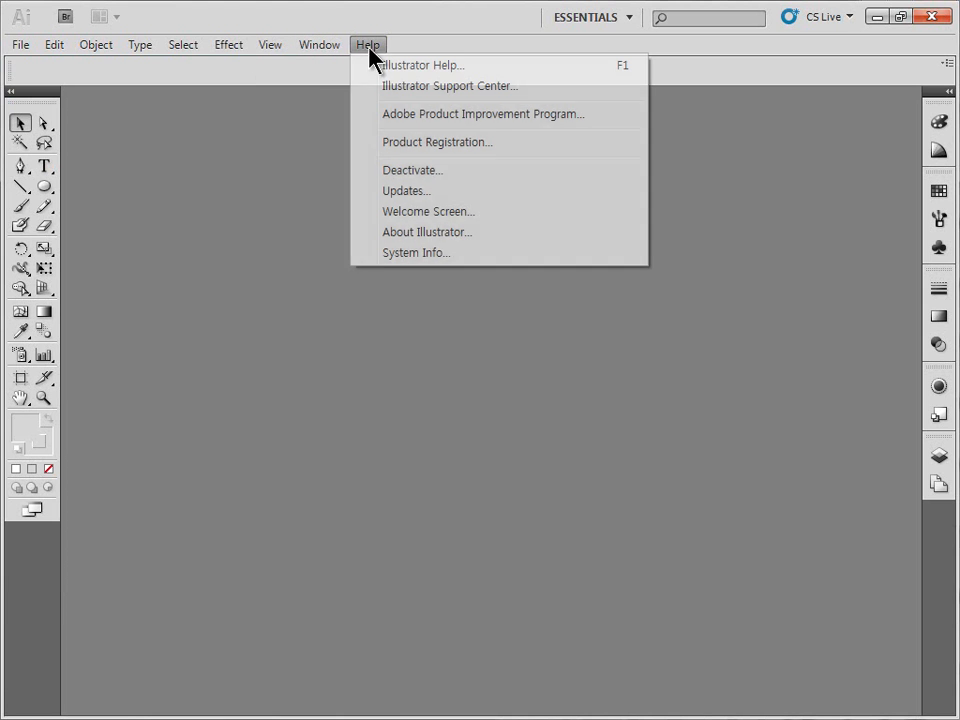
left_click(464, 213)
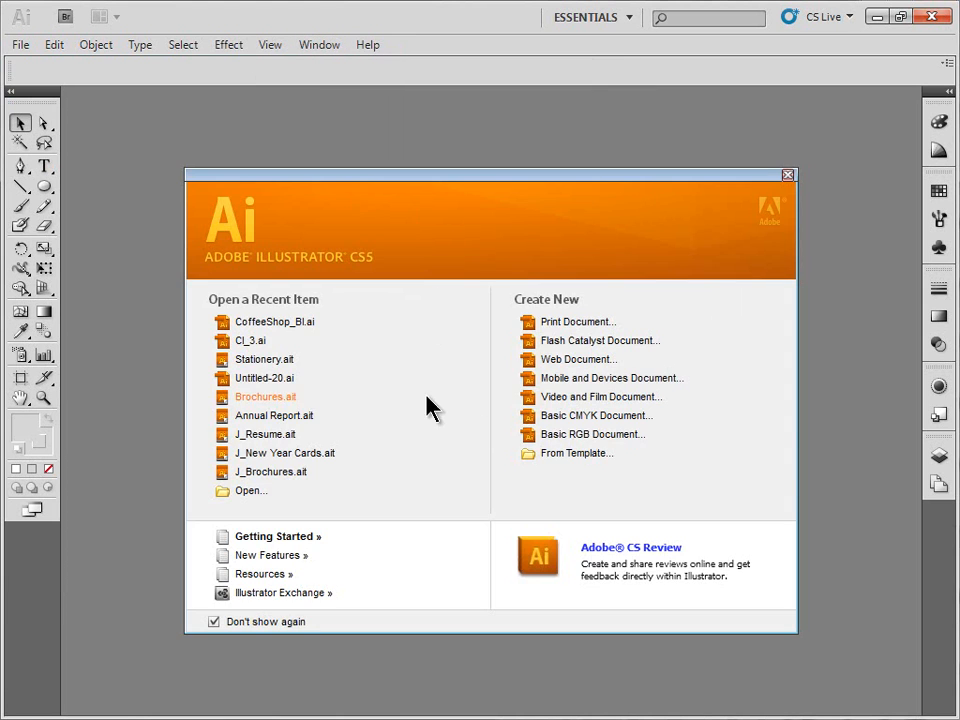
left_click(212, 621)
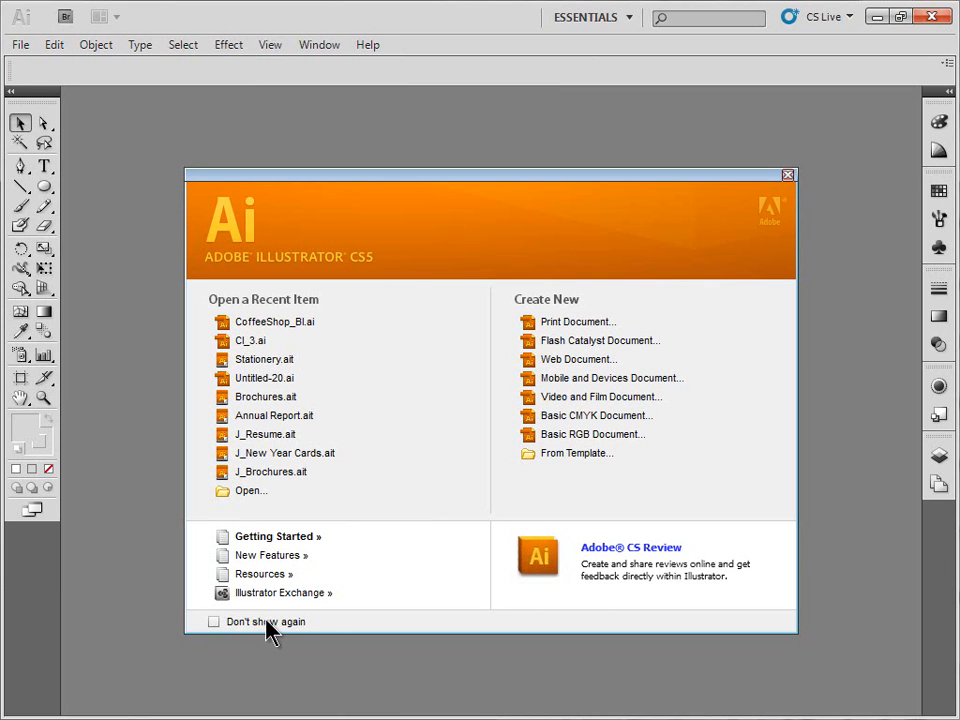
left_click(213, 622)
Step: Open CoffeeShop_BI.ai from the 02강 folder inside 예제파일, starting from the Welcome Screen
left_click(253, 490)
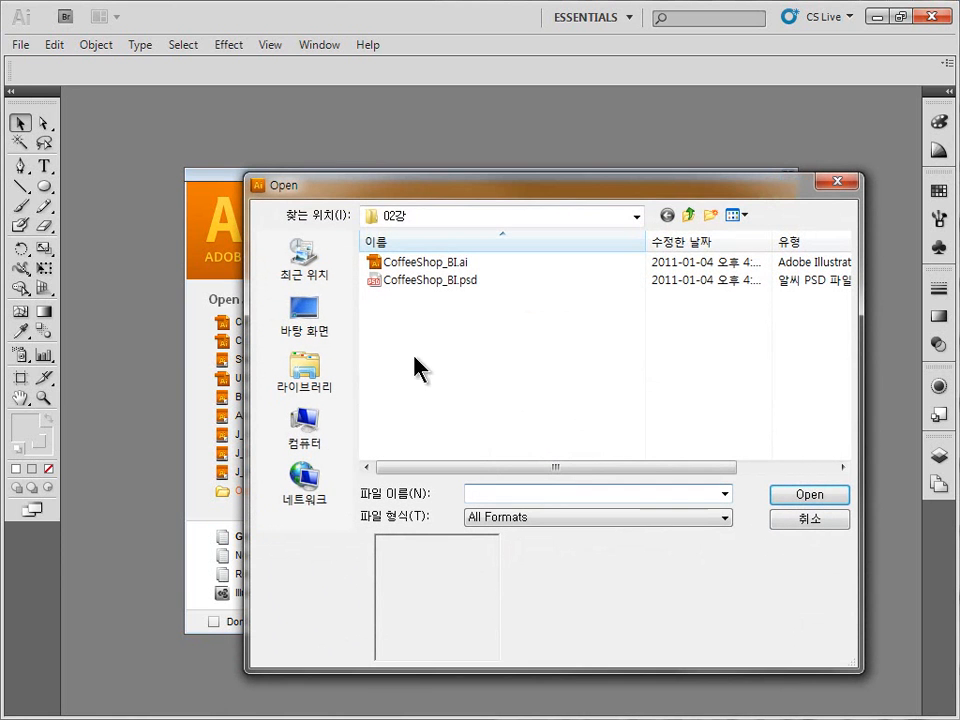
left_click(469, 215)
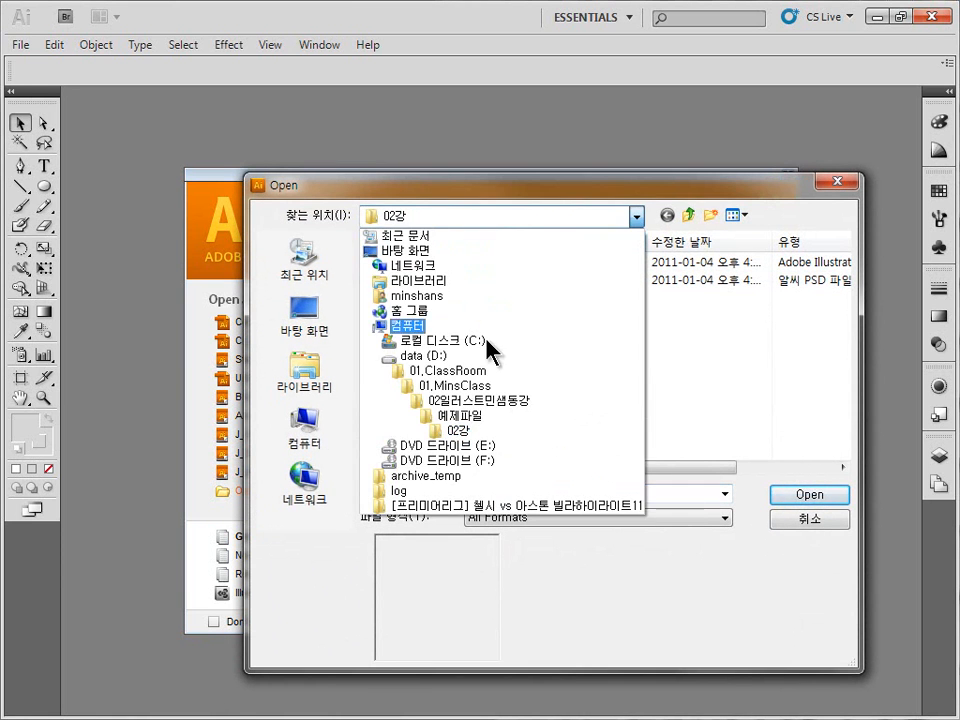
left_click(478, 416)
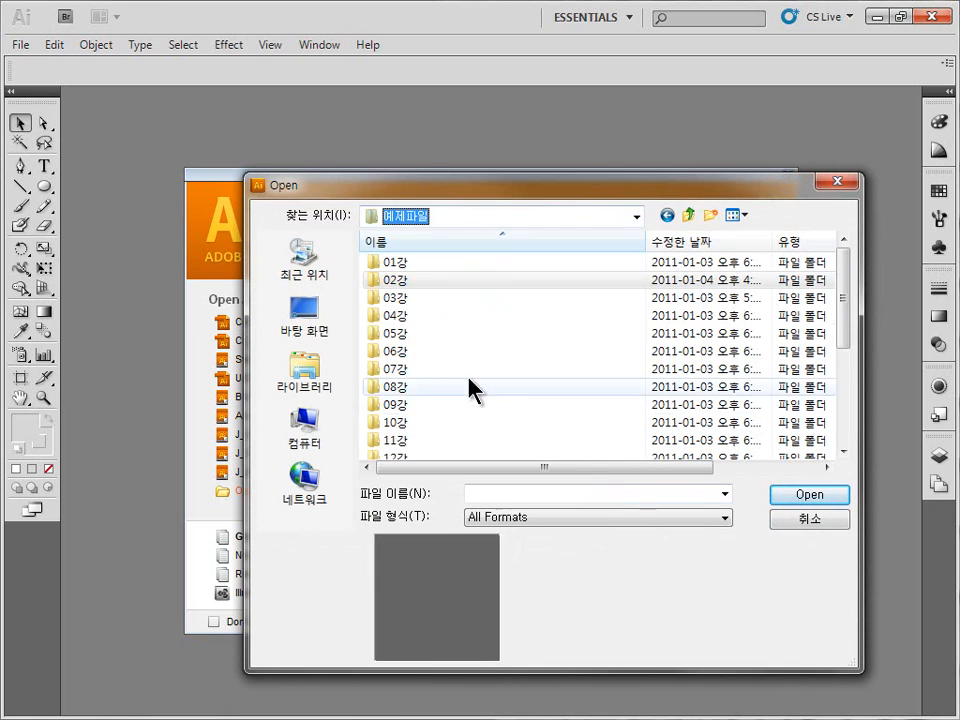
left_click(398, 281)
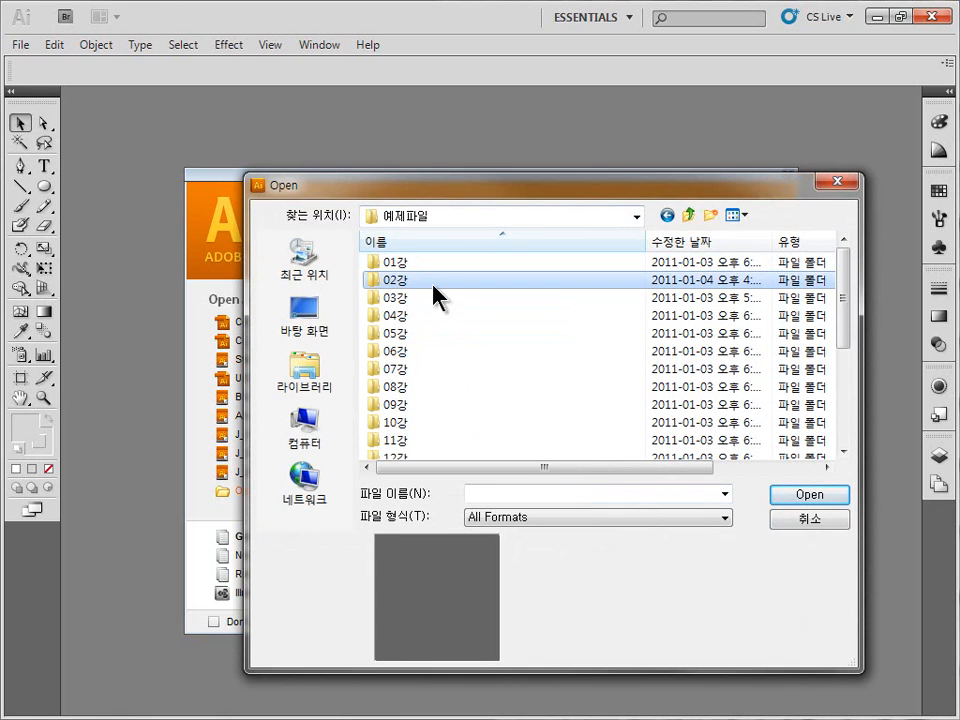
double_click(403, 285)
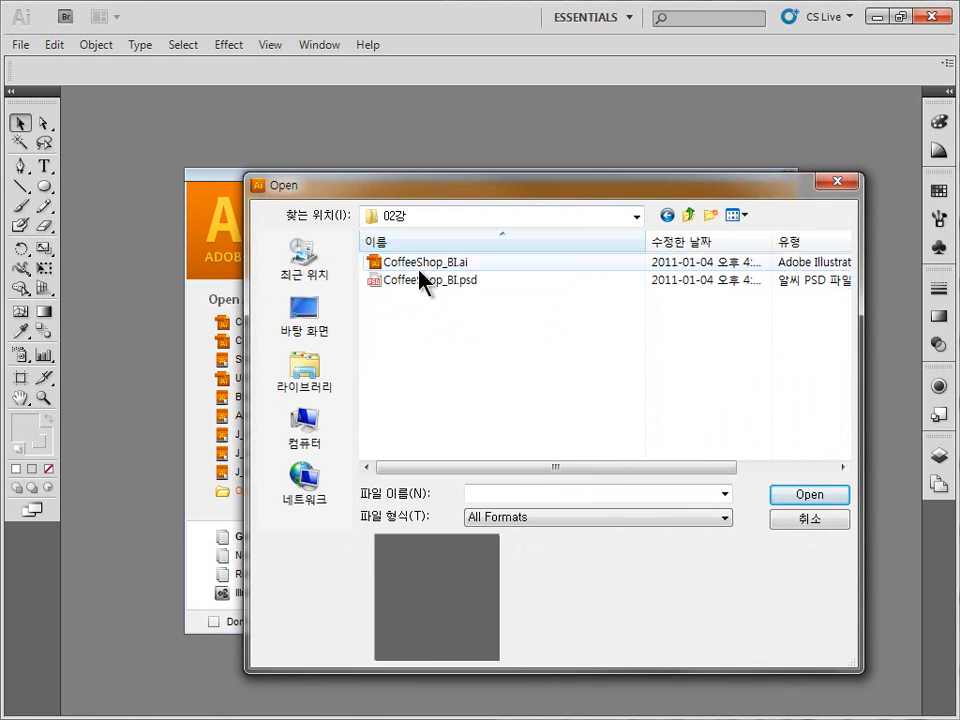
left_click(417, 267)
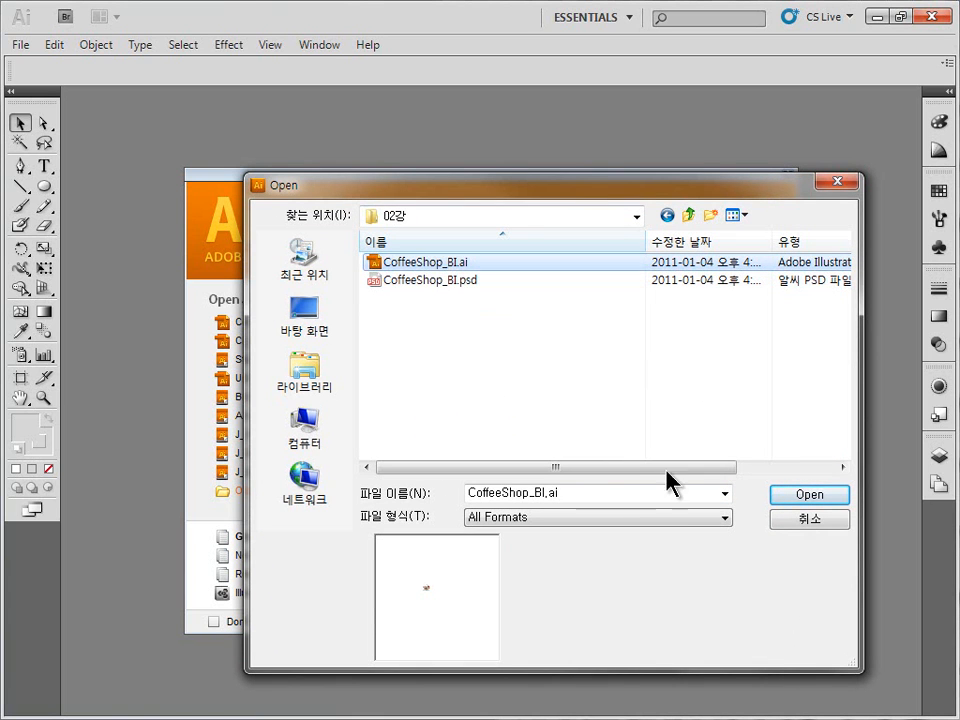
left_click(808, 494)
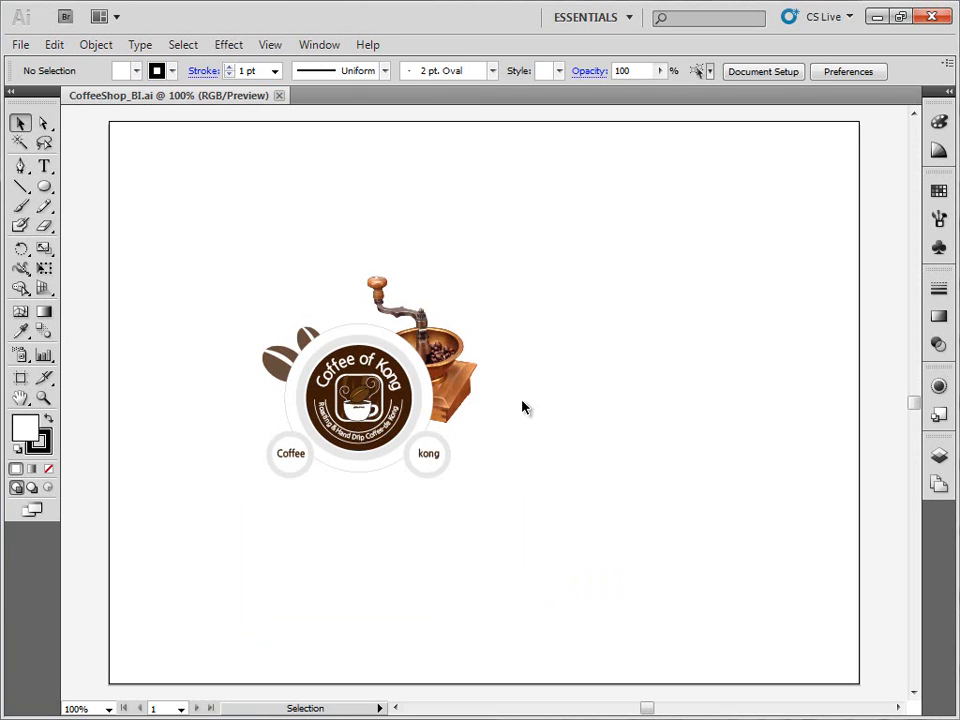
Step: Select the Coffee of Kong logo group to examine its paths and bounds, and clear the selection
left_click(368, 418)
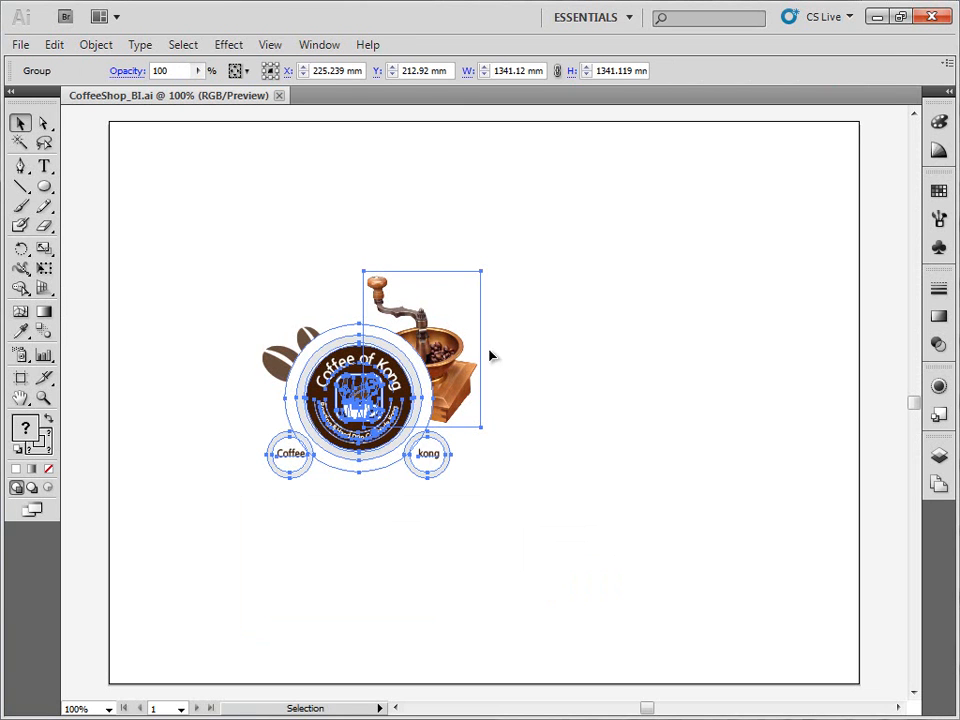
left_click(369, 521)
left_click(357, 430)
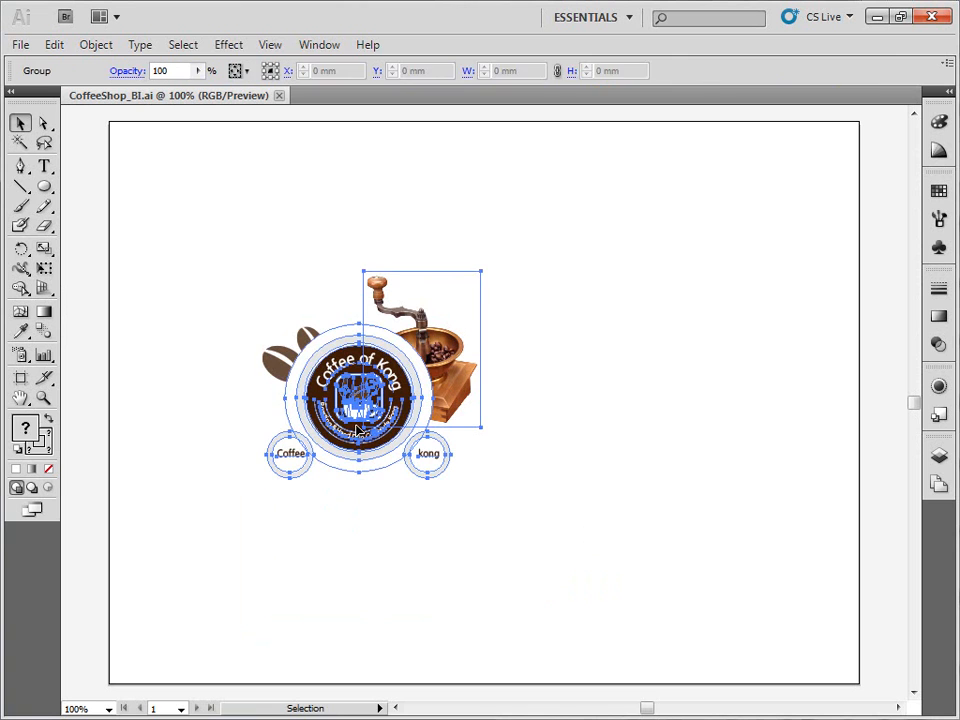
left_click(389, 524)
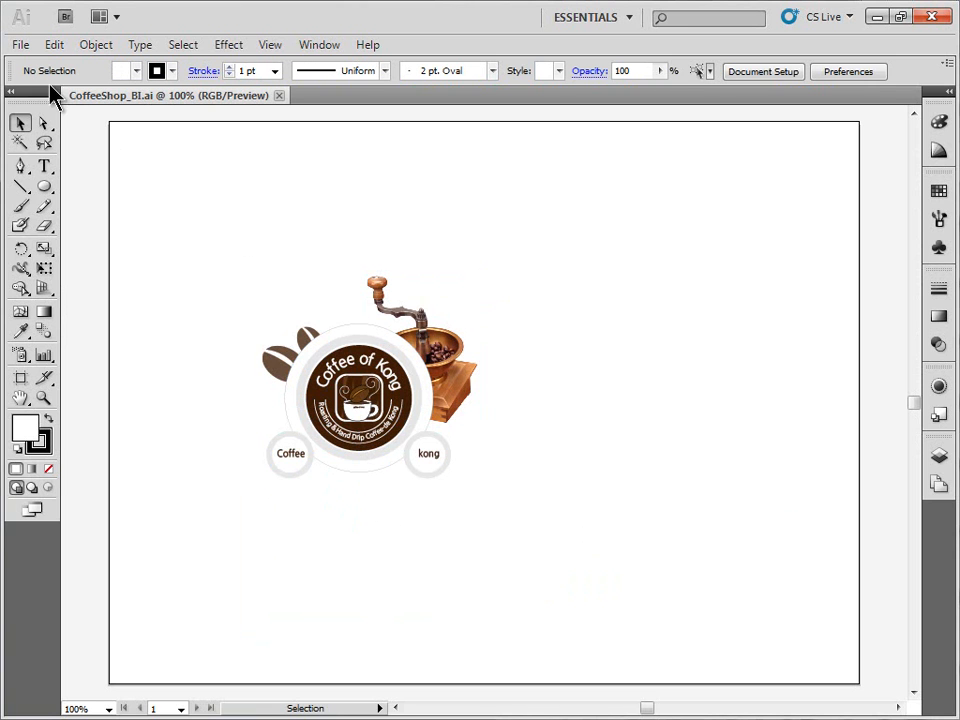
Step: Create a new document with the Web profile, one artboard and a size of 800 x 600 px
left_click(21, 46)
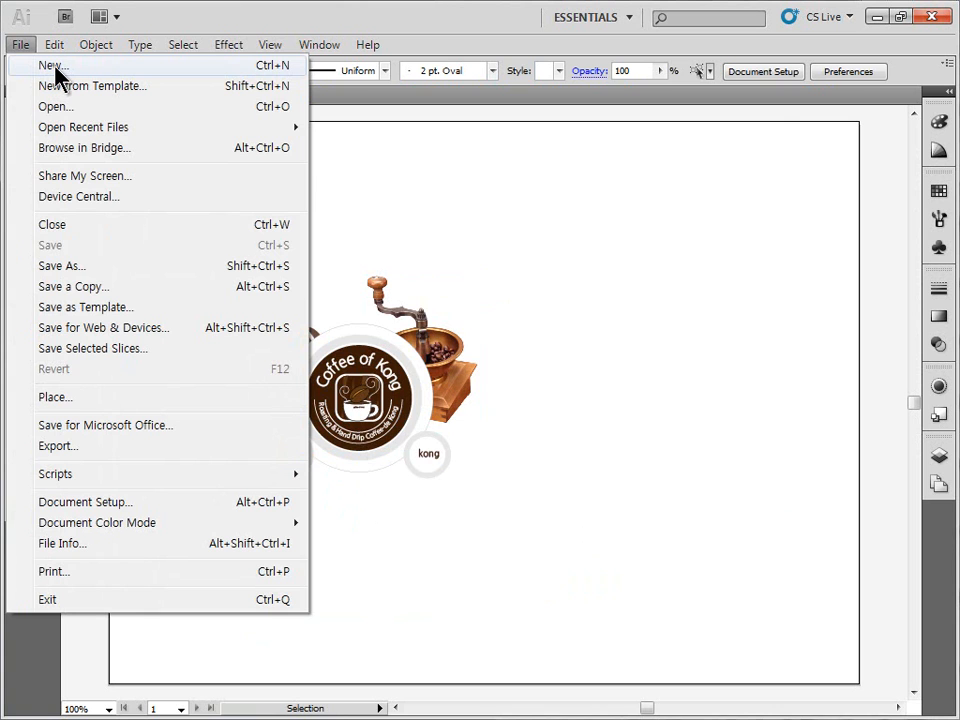
left_click(55, 68)
left_click_drag(293, 140, 297, 151)
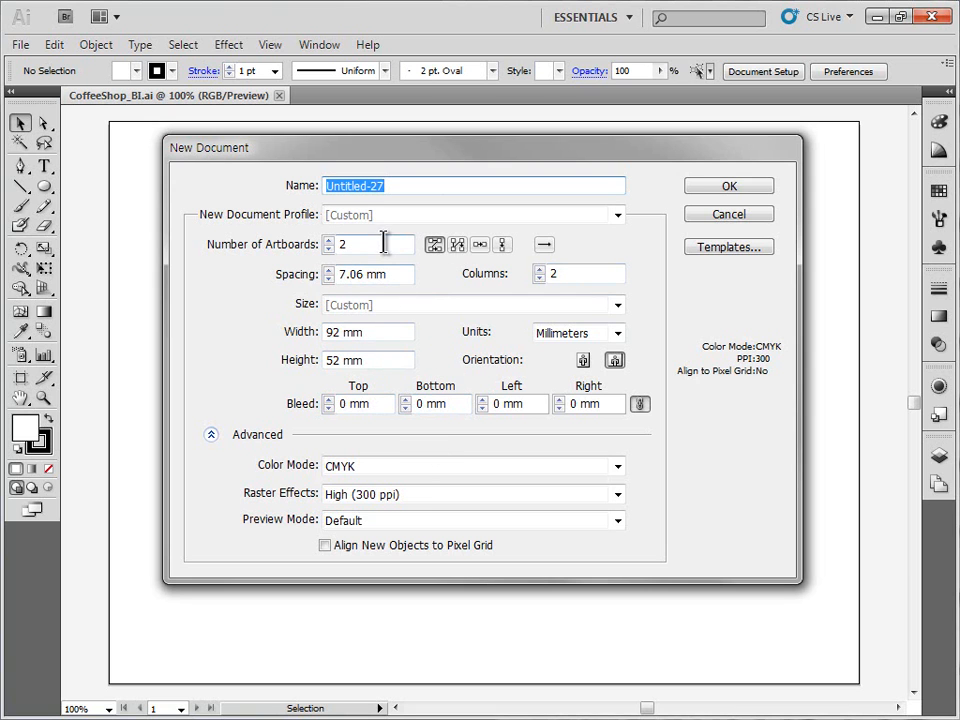
left_click(392, 214)
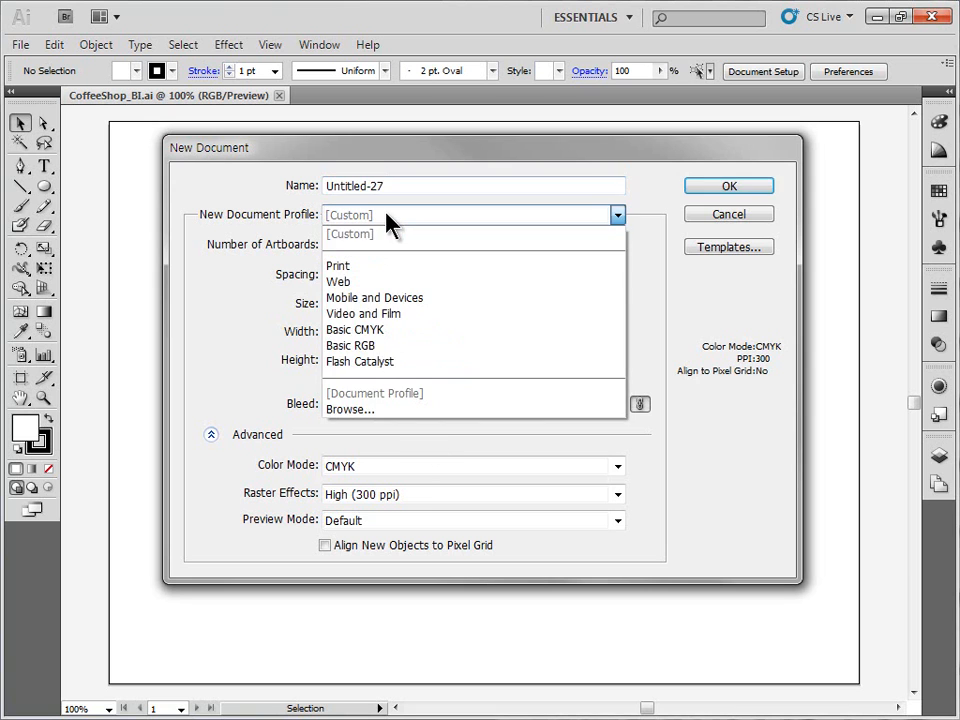
left_click(394, 285)
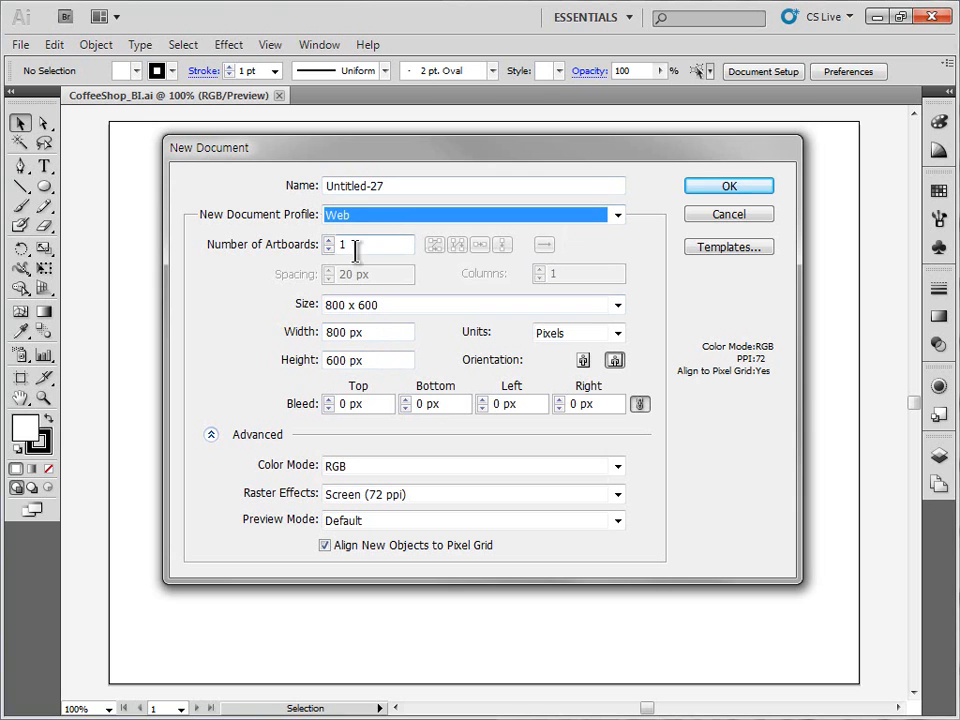
left_click(728, 192)
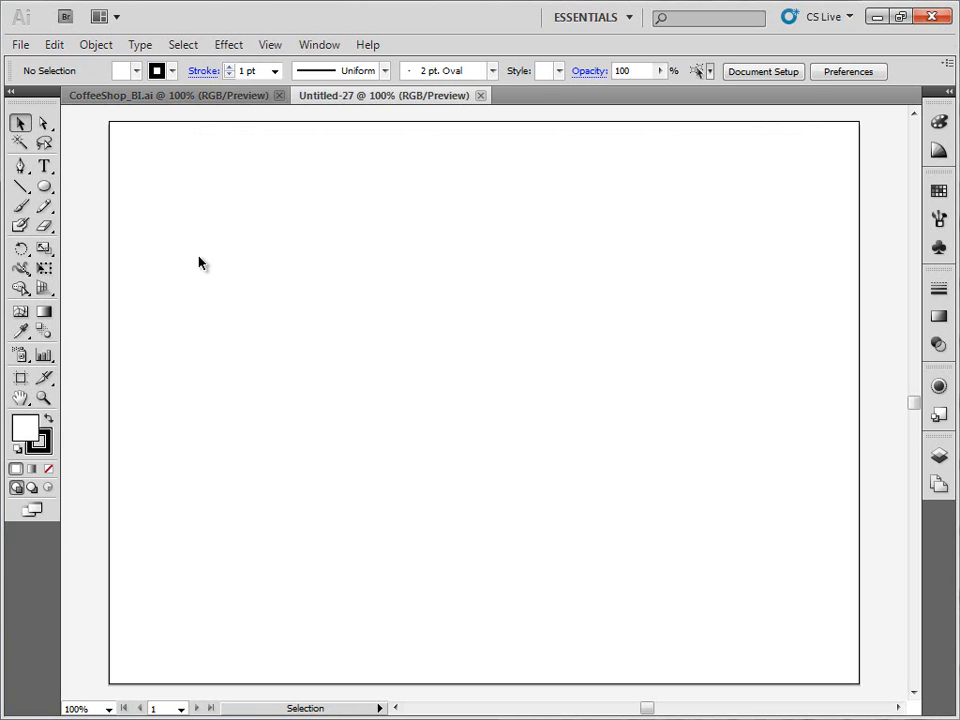
Step: Draw a large circle slightly above the middle of the artboard with the Ellipse tool
left_click(44, 190)
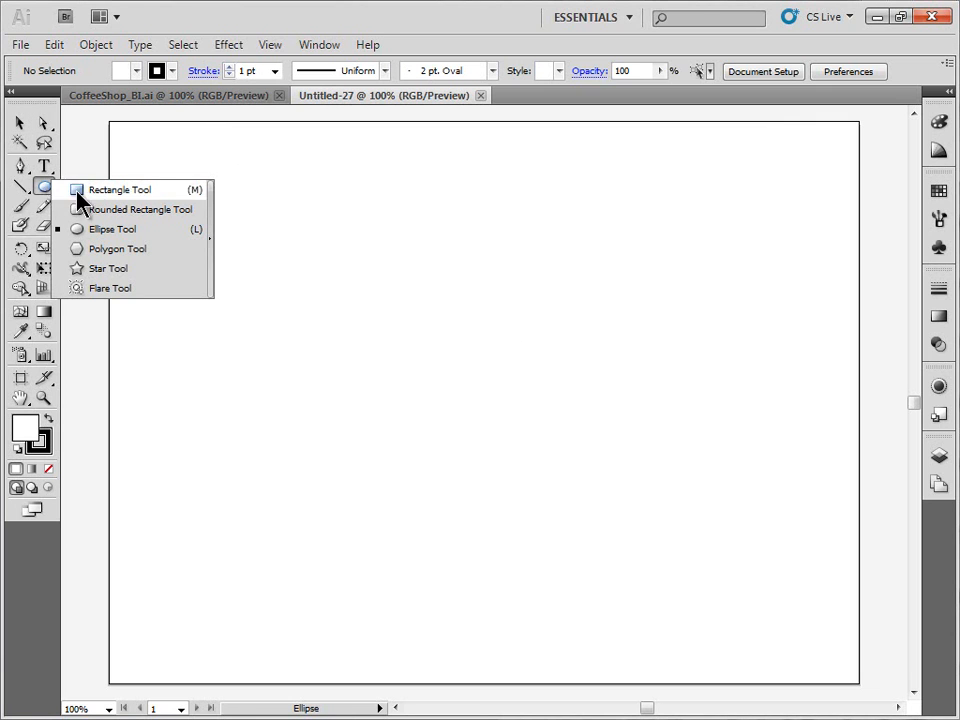
left_click(136, 231)
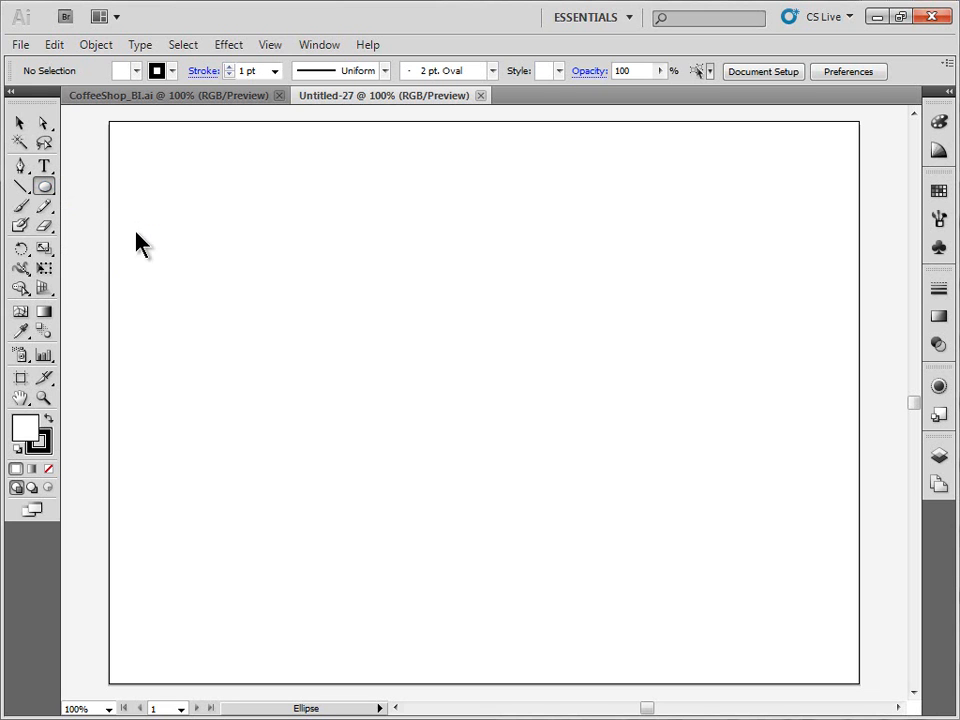
left_click_drag(367, 207, 645, 489)
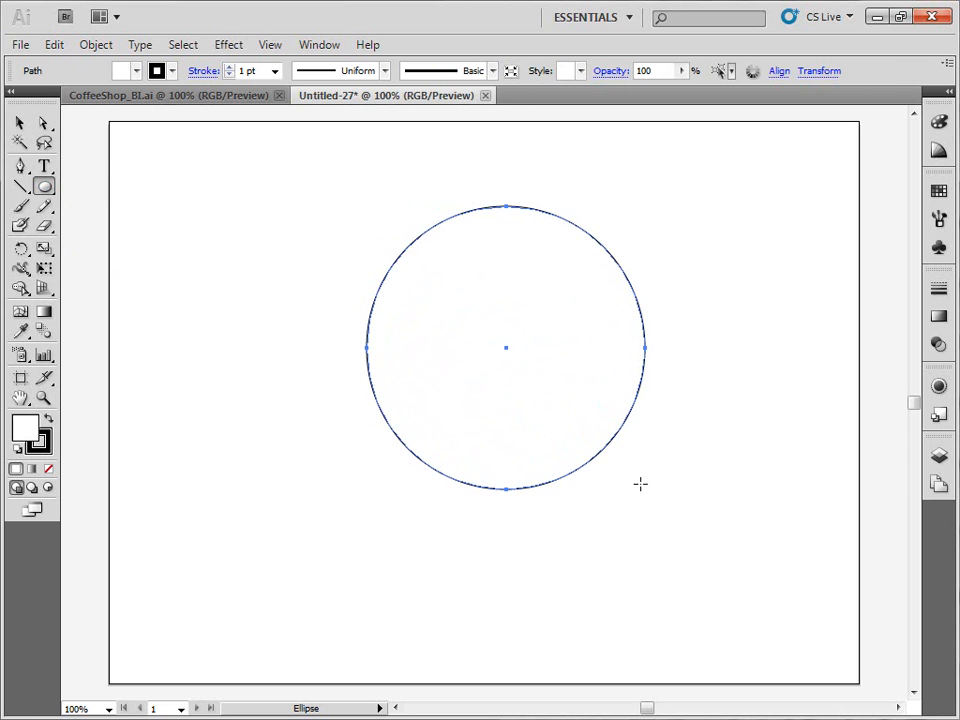
Step: Set the circle's fill colour to pure red, FF0000
double_click(27, 437)
left_click(456, 281)
left_click_drag(456, 281, 505, 258)
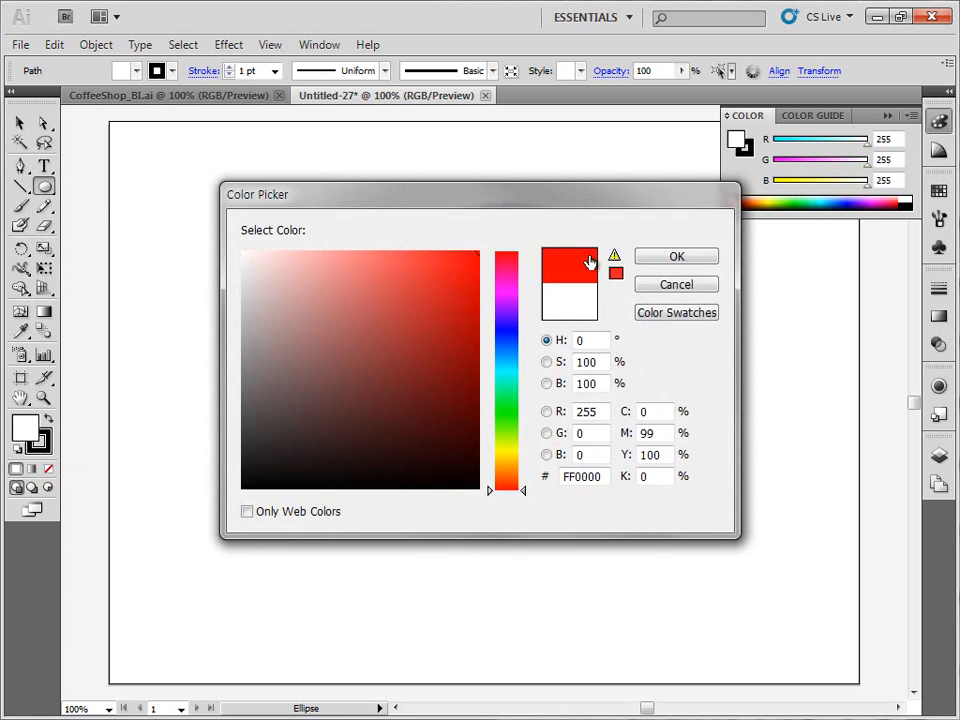
left_click(658, 260)
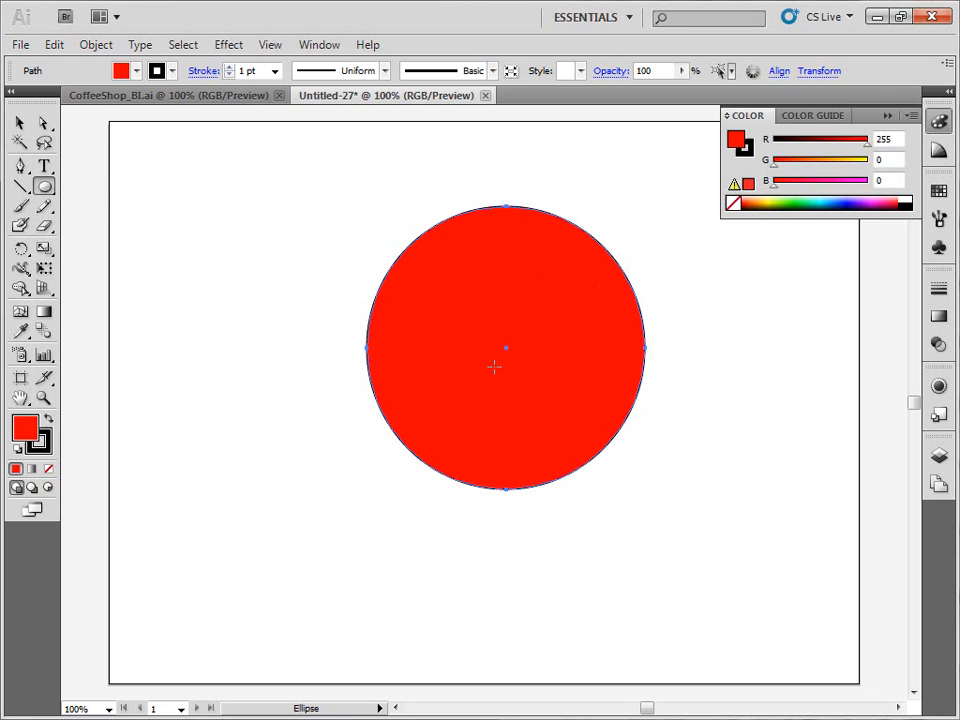
Step: Save the document in the 02강 folder as test01.ai in Adobe Illustrator format
left_click(20, 45)
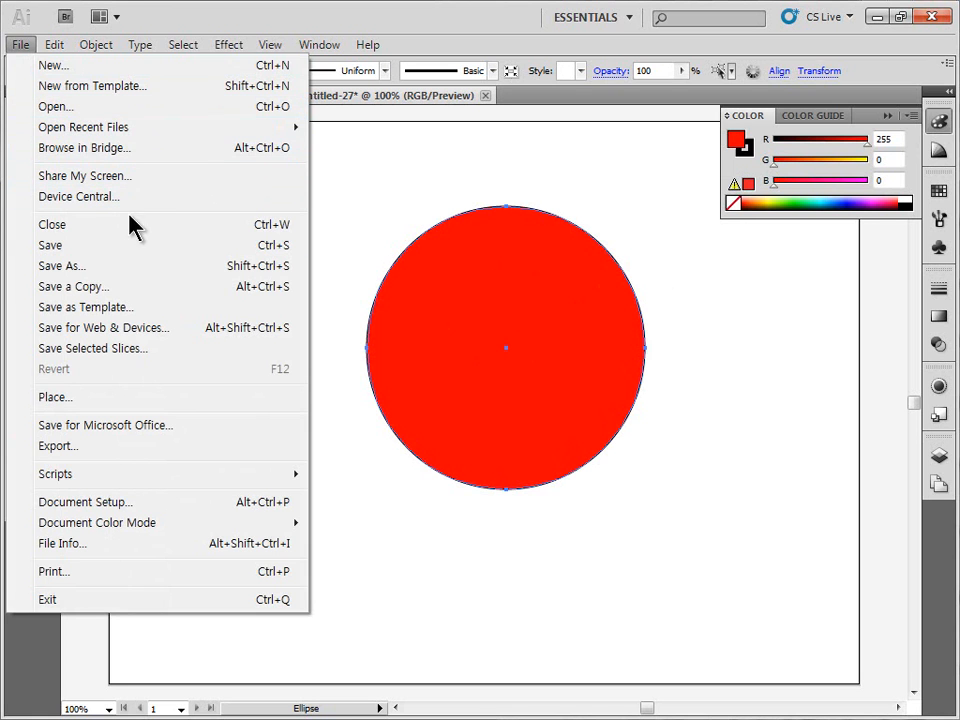
left_click(150, 250)
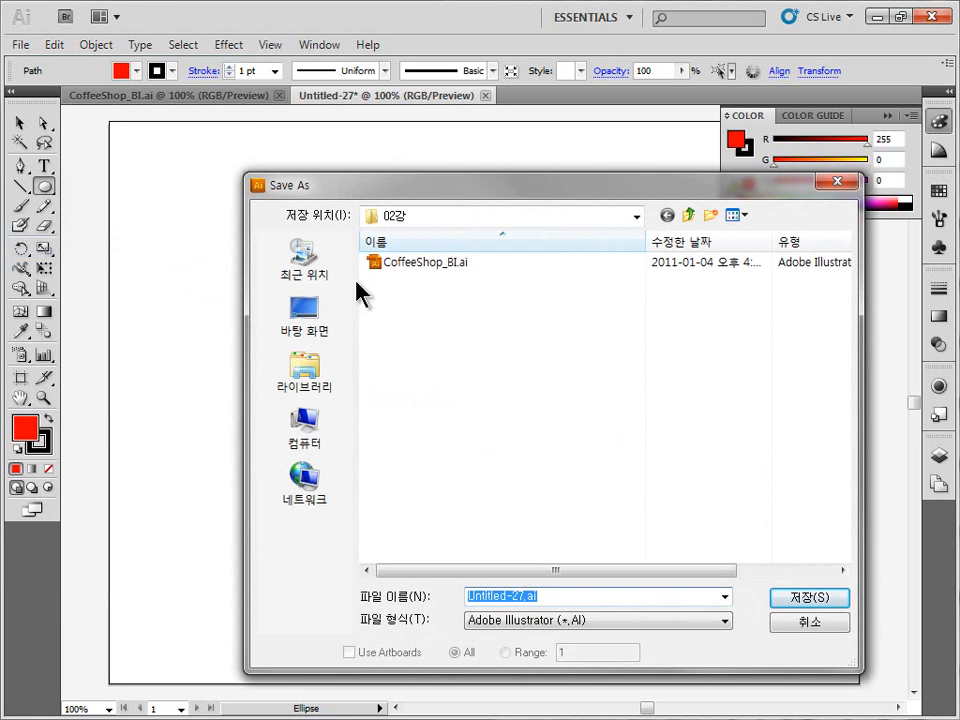
left_click_drag(391, 198, 343, 158)
left_click_drag(474, 557, 365, 560)
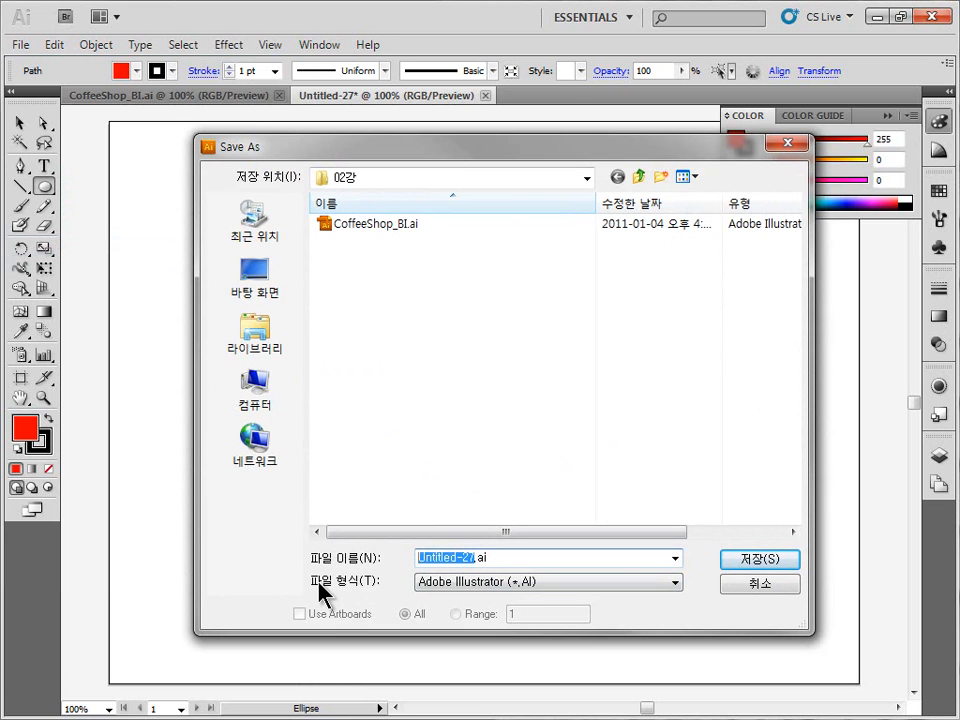
type("test")
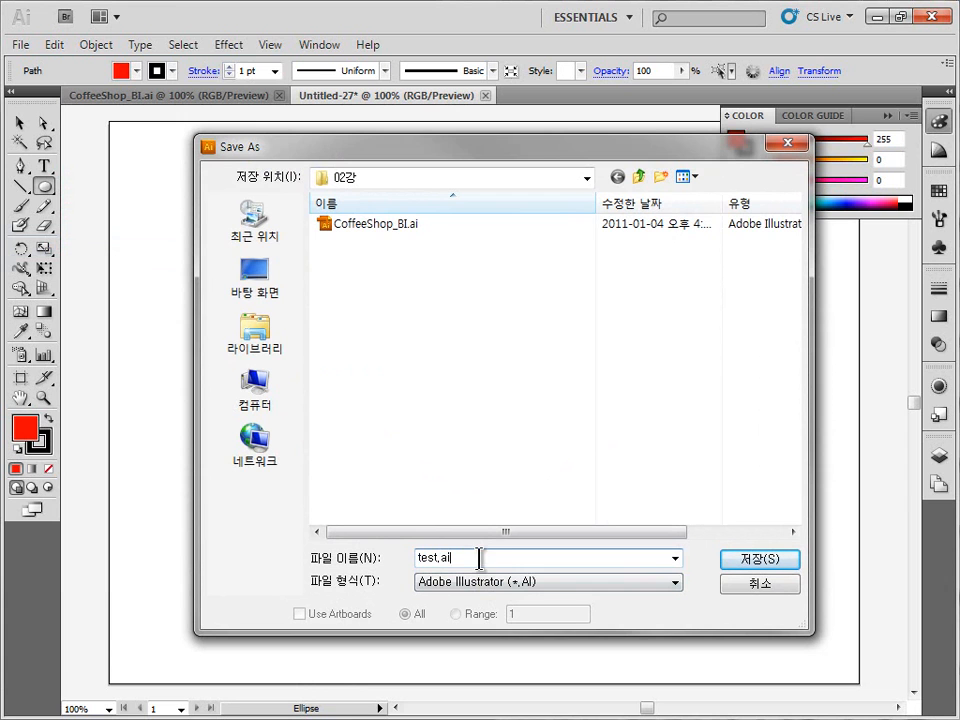
left_click(453, 583)
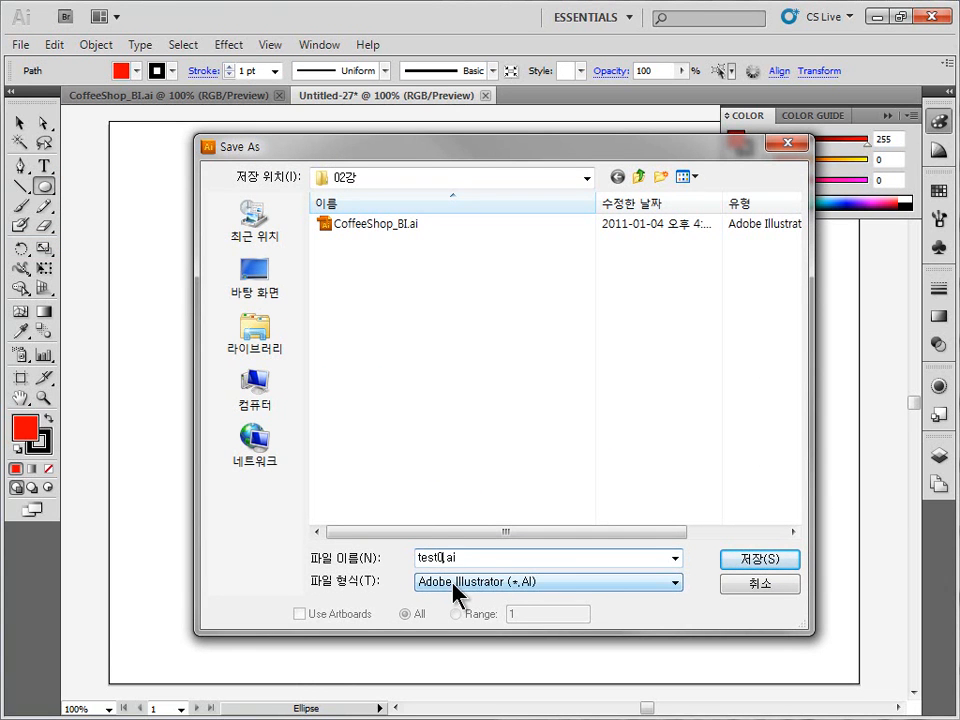
left_click(735, 563)
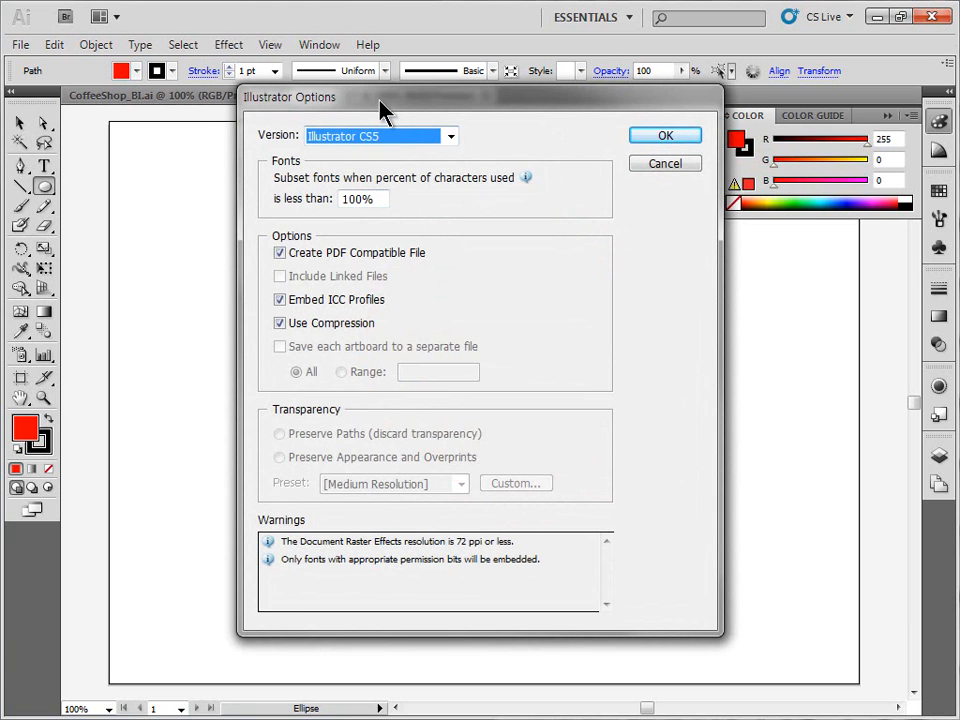
Step: Accept the Illustrator save options with the version kept at Illustrator CS5, and close the test01.ai document
left_click_drag(379, 102, 384, 122)
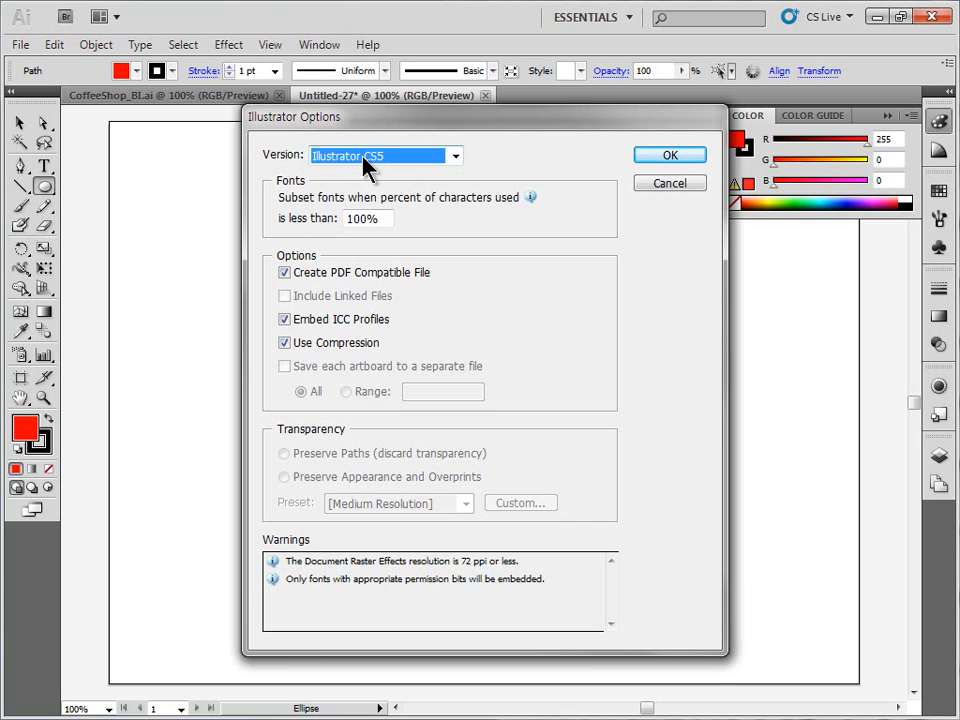
left_click(365, 160)
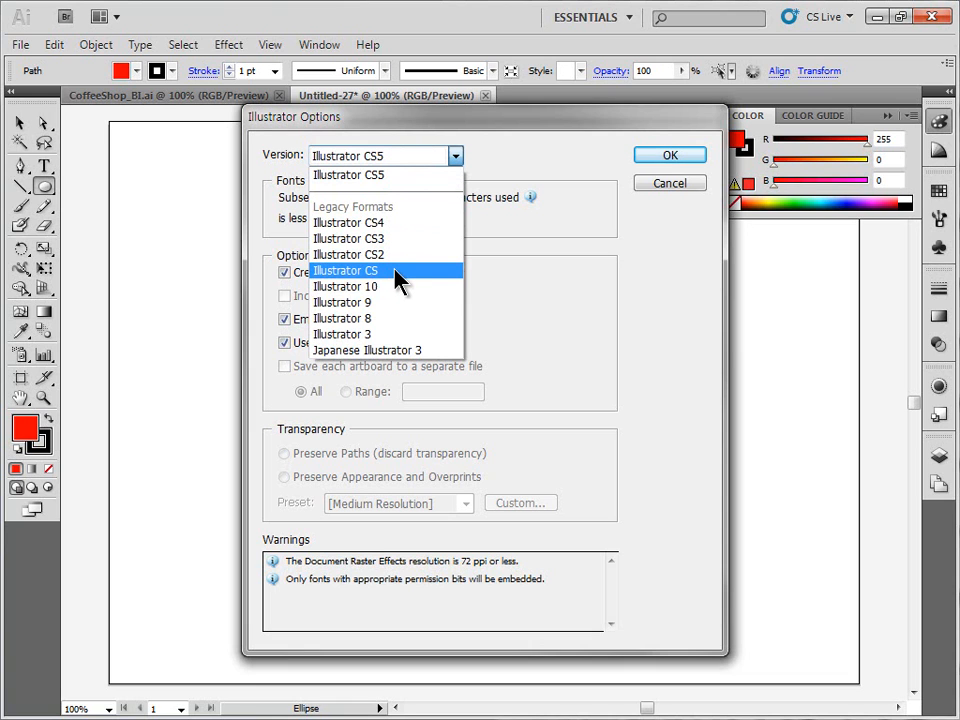
left_click(381, 206)
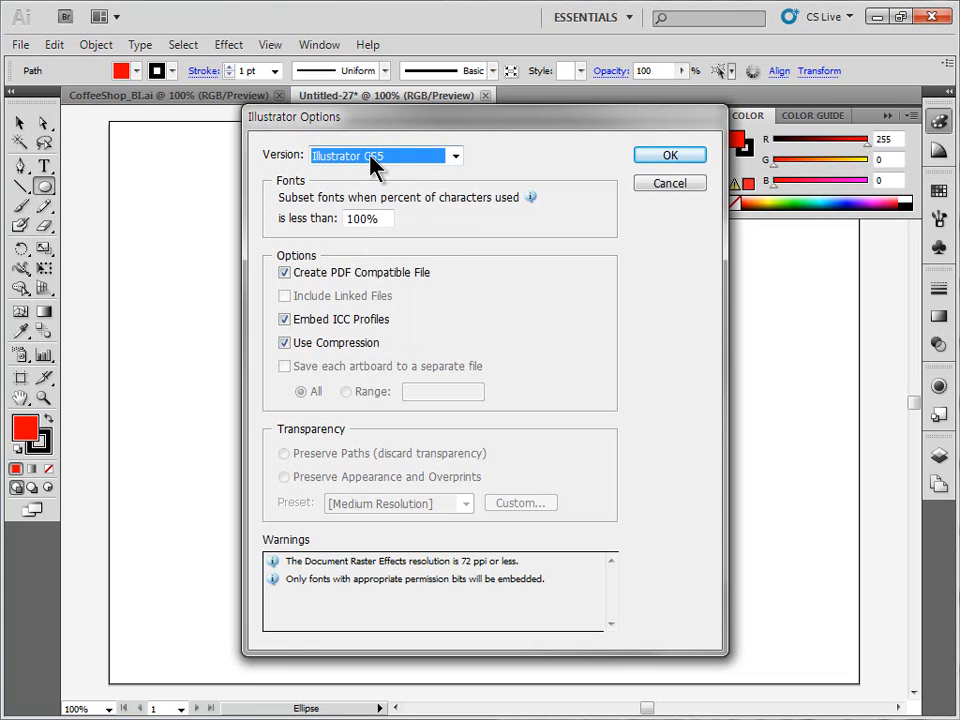
left_click(645, 155)
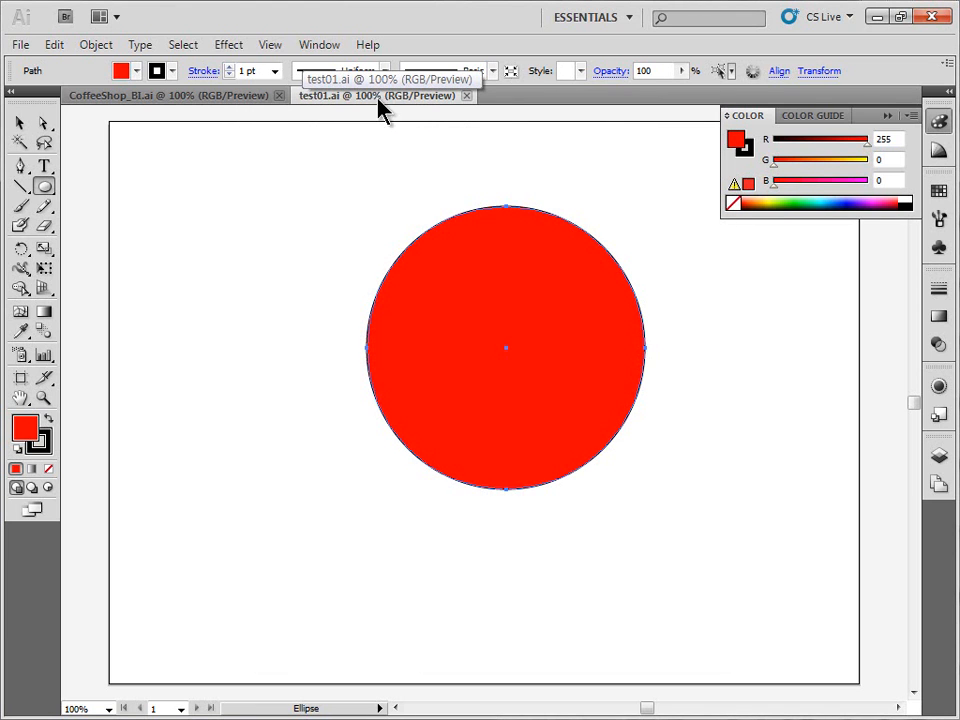
left_click(466, 96)
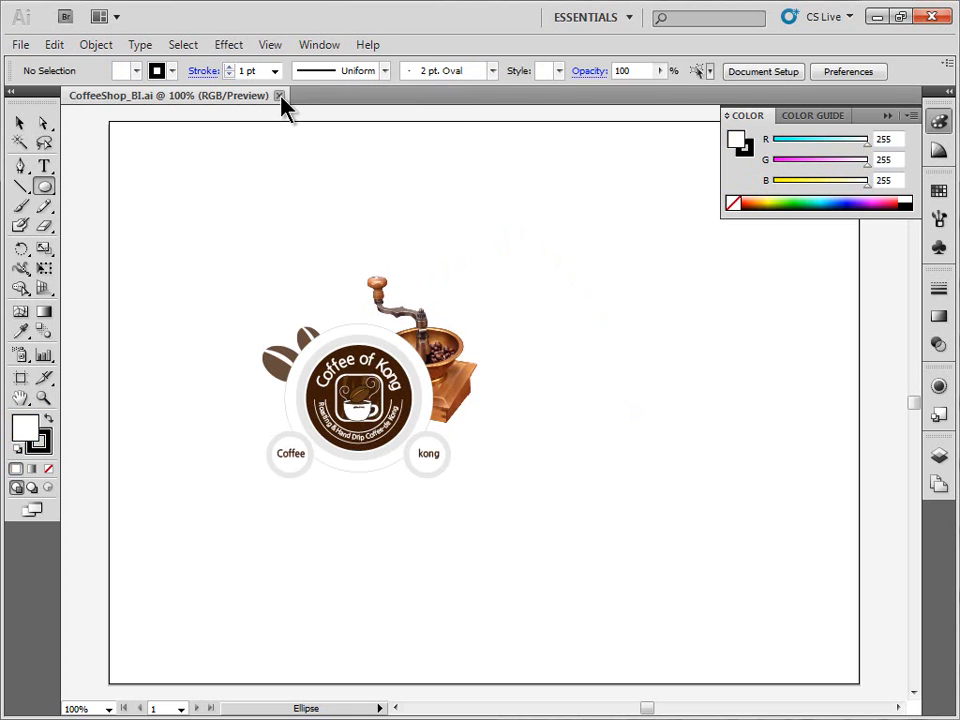
Step: Close the CoffeeShop_BI.ai document and reopen test01.ai from the 02강 folder
left_click(280, 97)
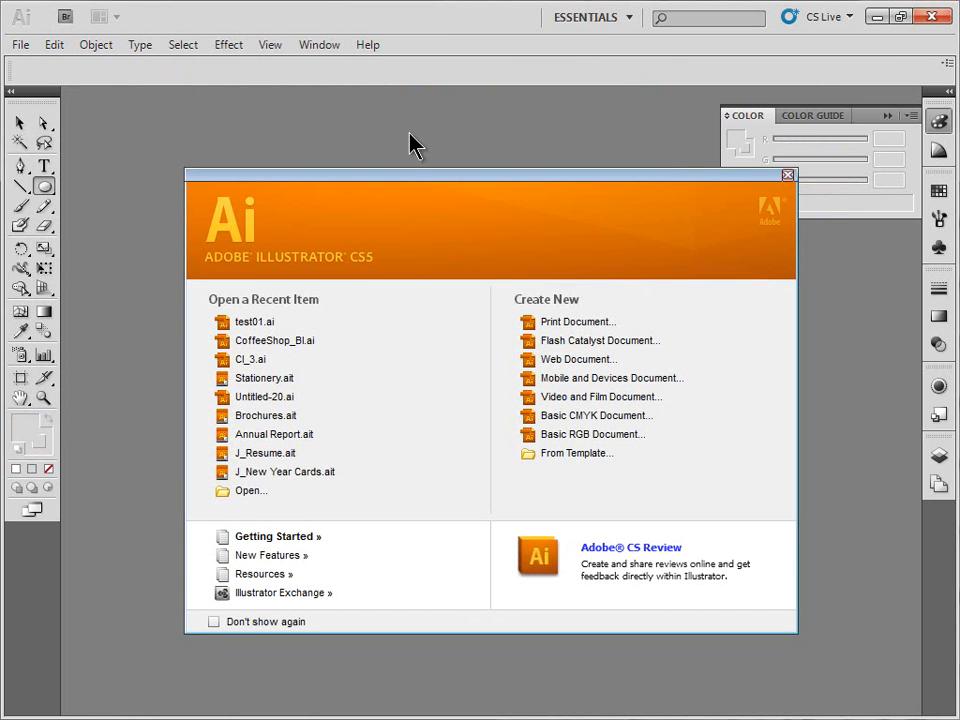
left_click(238, 494)
left_click(360, 226)
left_click(357, 260)
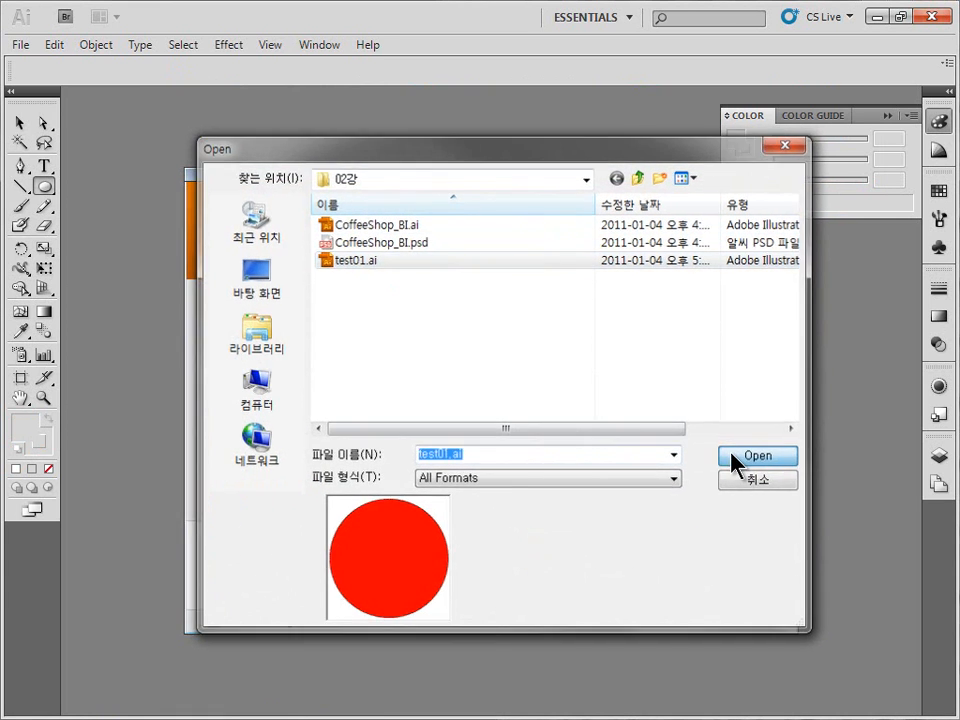
left_click(733, 454)
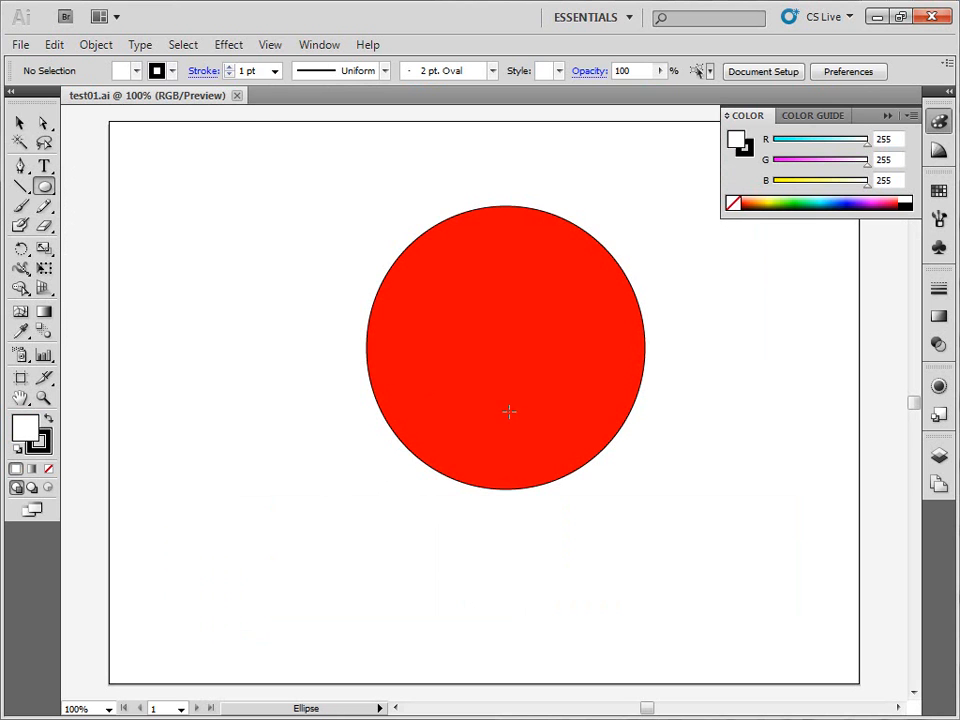
Step: Close the test01.ai document and dismiss the welcome screen
left_click(238, 96)
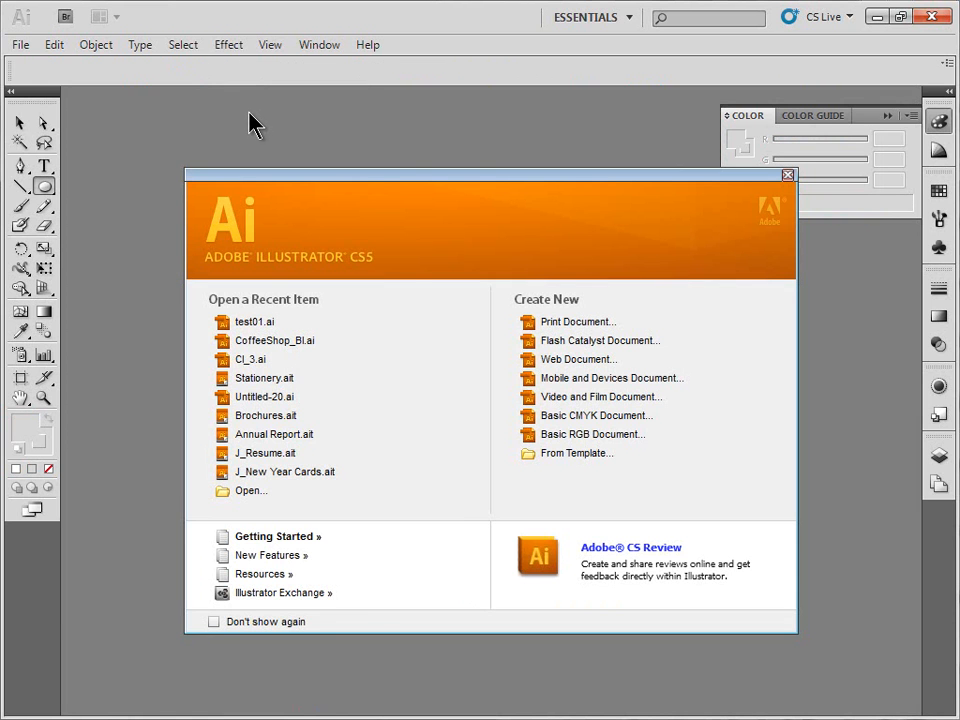
left_click(788, 177)
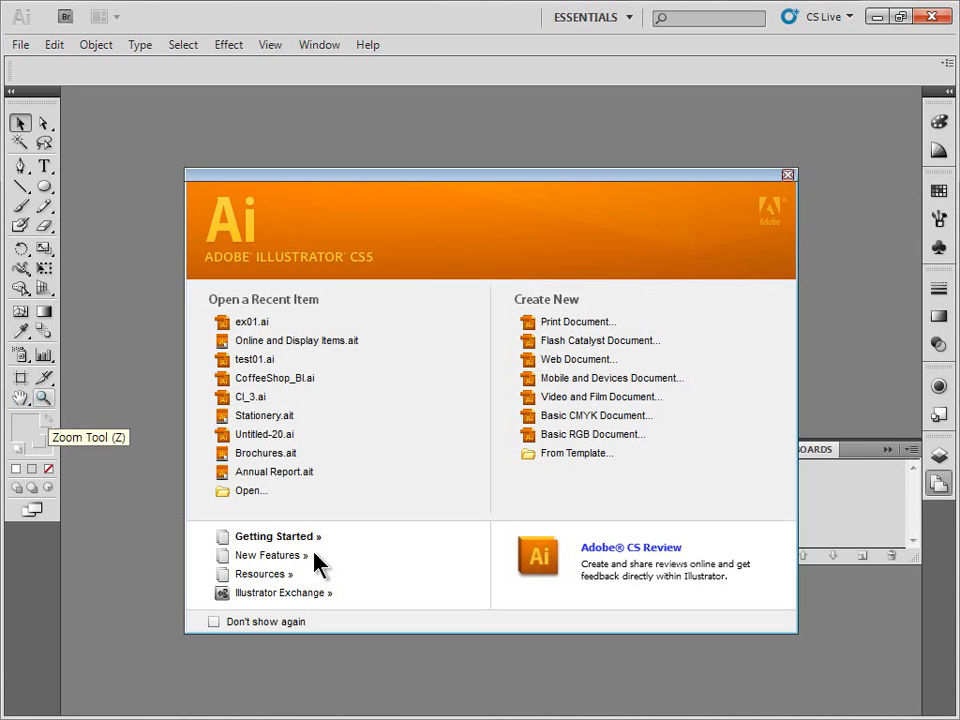
Step: Dismiss the welcome screen and open ex01.ai from the 03강 folder
left_click(788, 176)
left_click(20, 45)
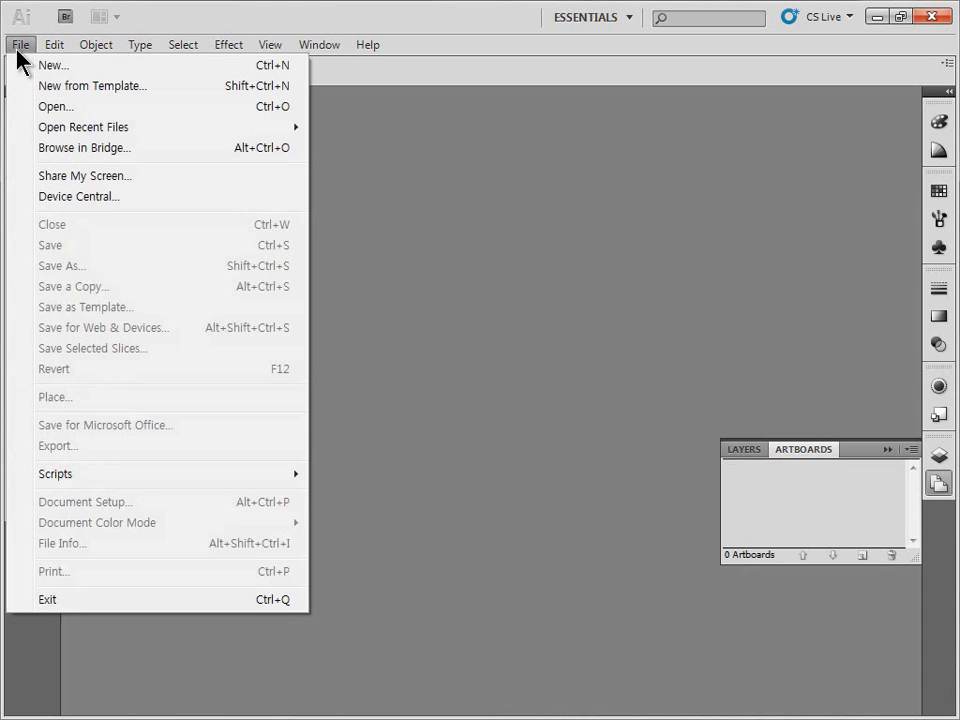
left_click(80, 110)
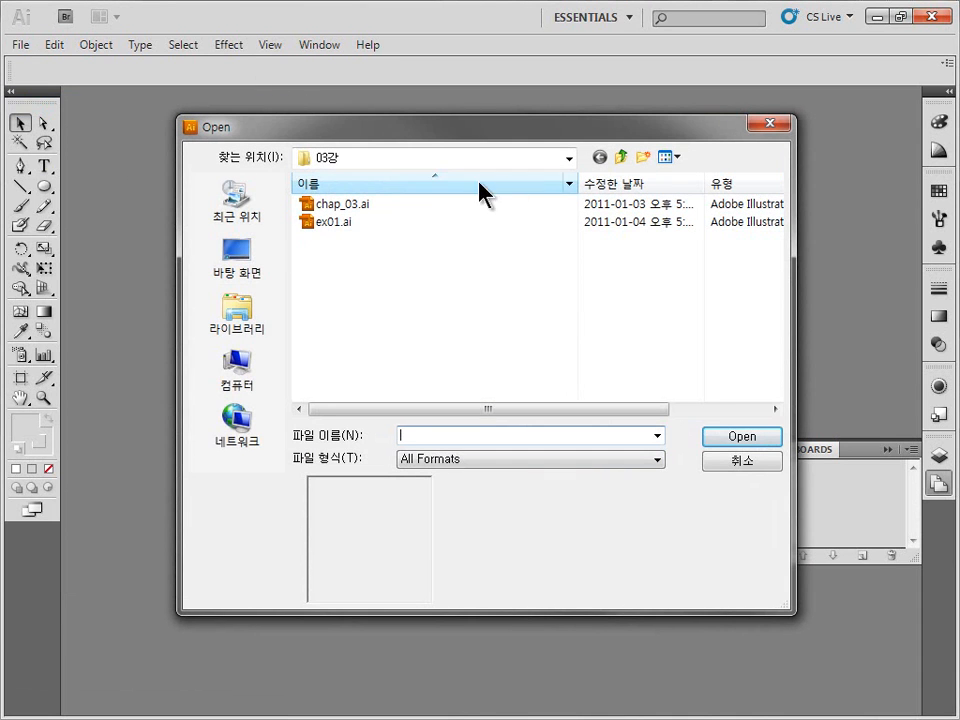
left_click(322, 222)
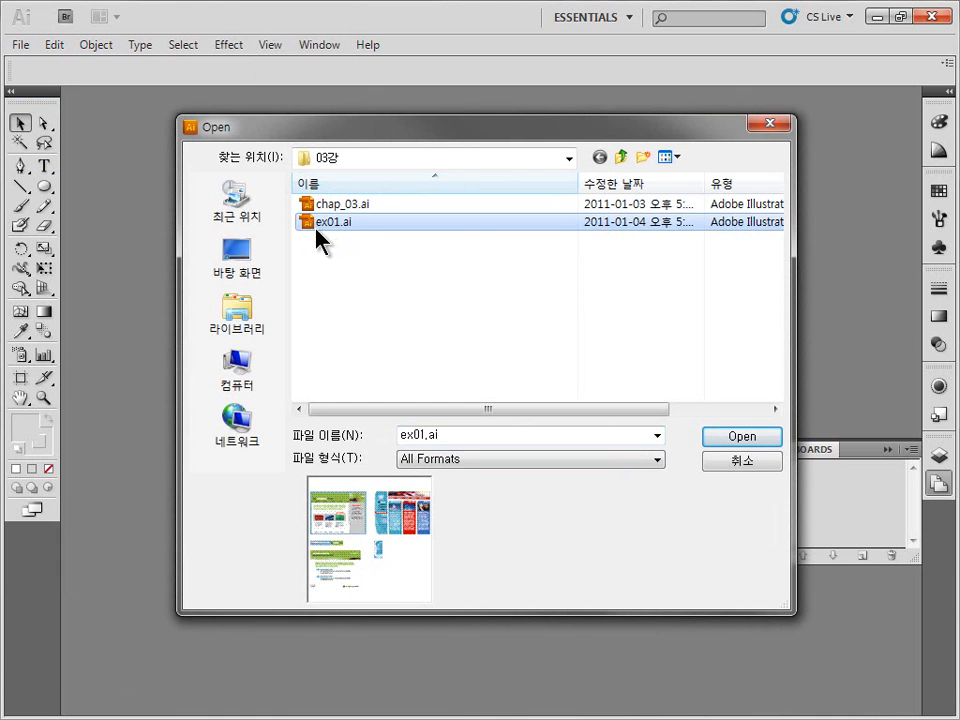
left_click(735, 440)
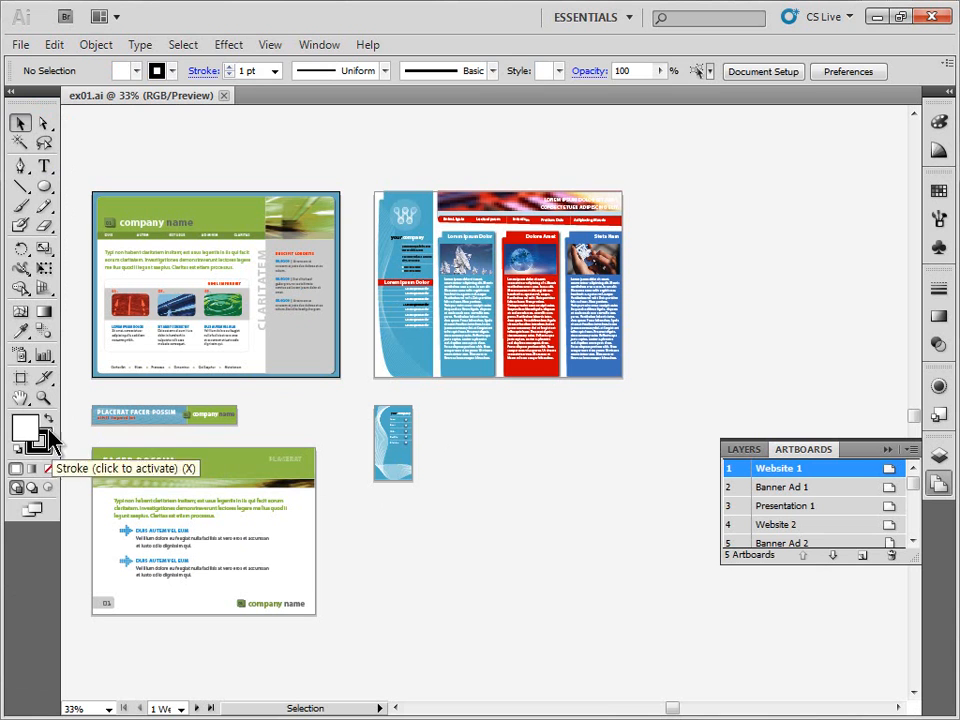
Step: Magnify the Website 1 artboard in stages to 150% with the Zoom tool
left_click(44, 399)
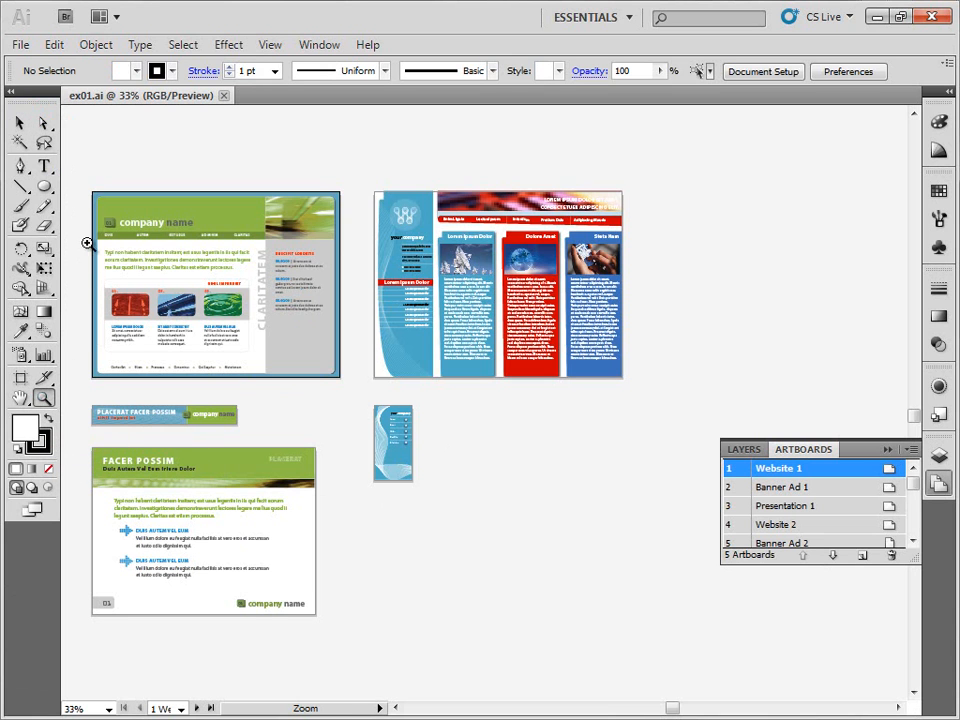
left_click(203, 286)
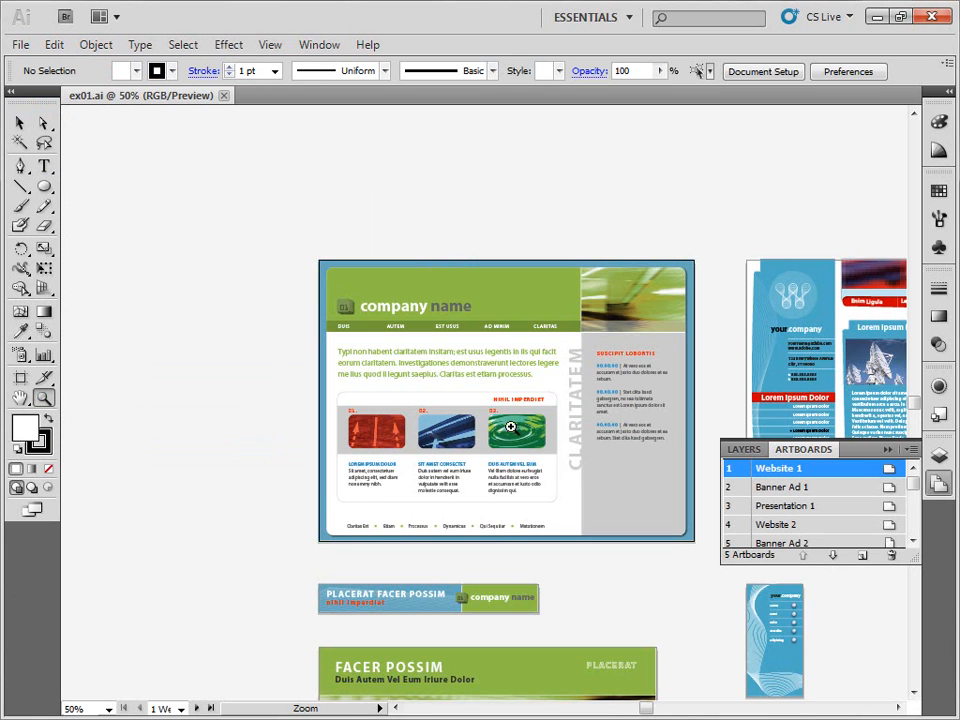
left_click(571, 412)
left_click(422, 404)
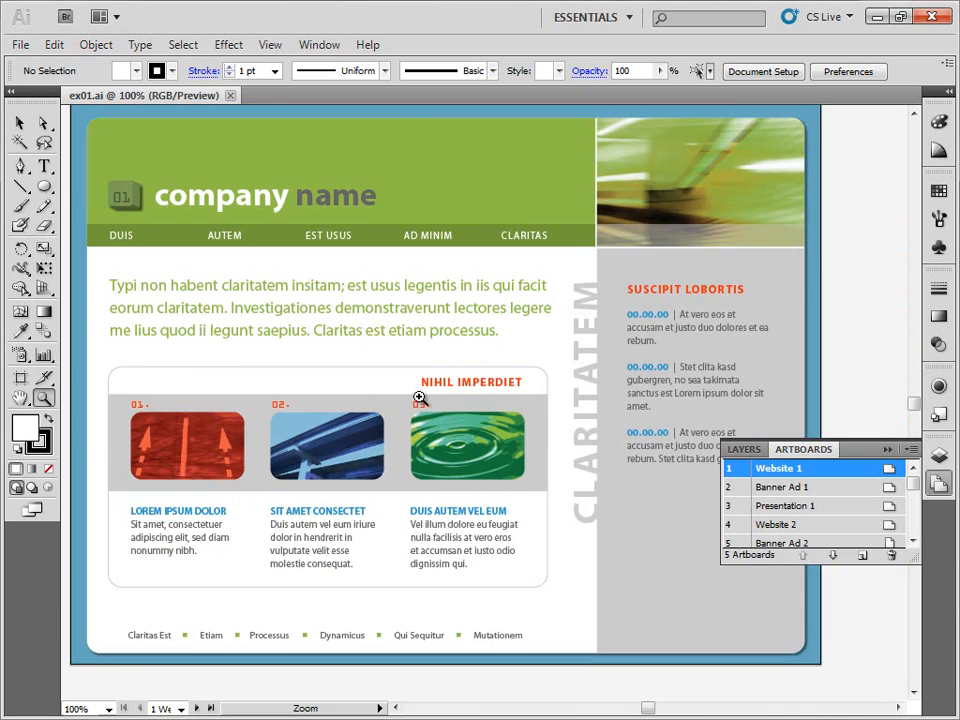
left_click(421, 400)
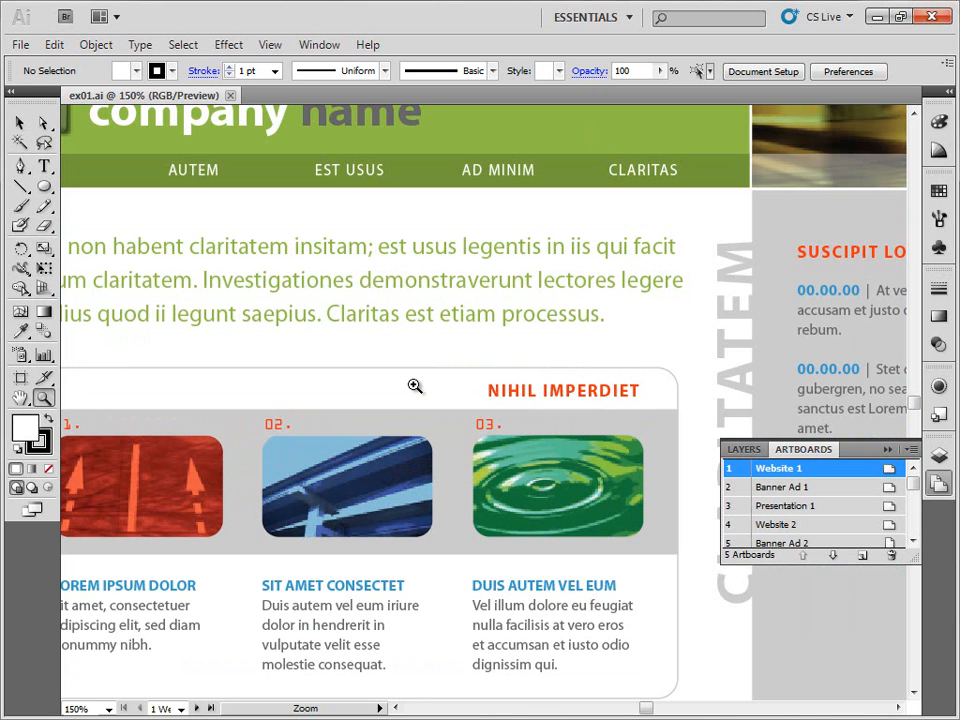
Step: Zoom out in stages with the Zoom tool to 25% to view all the artboards
key("alt")
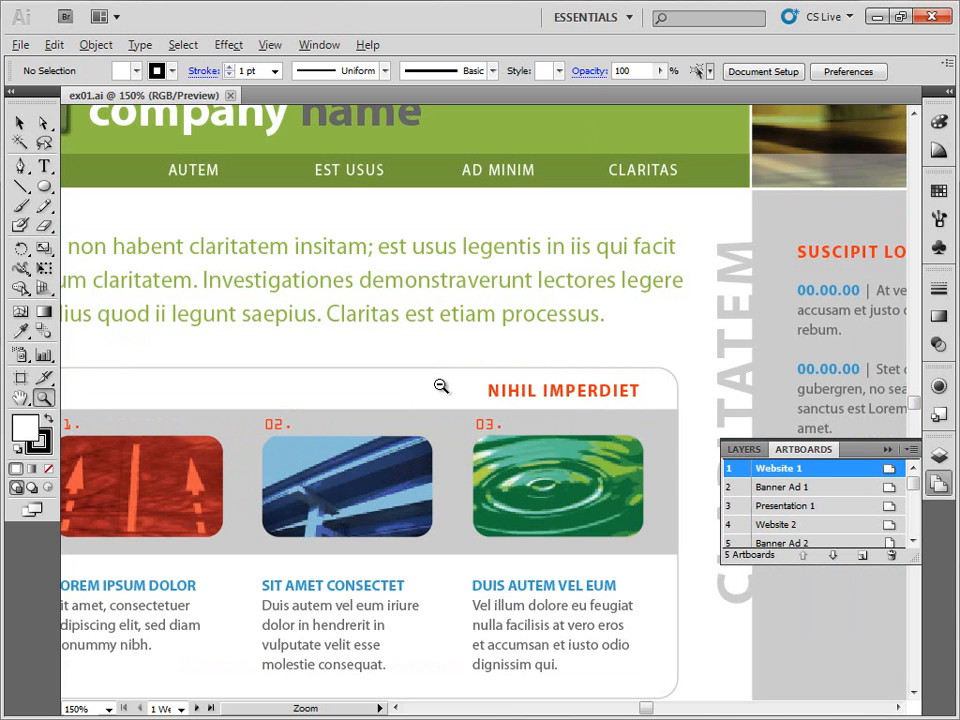
left_click(441, 386, "alt")
left_click(439, 386, "alt")
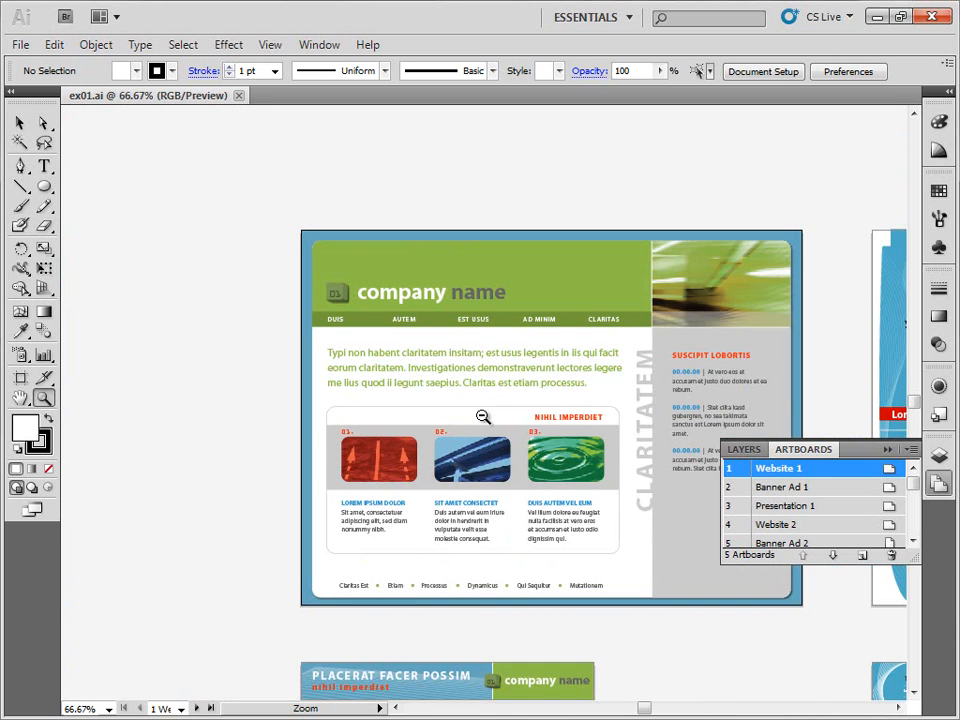
left_click(496, 418, "alt")
left_click(494, 415, "alt")
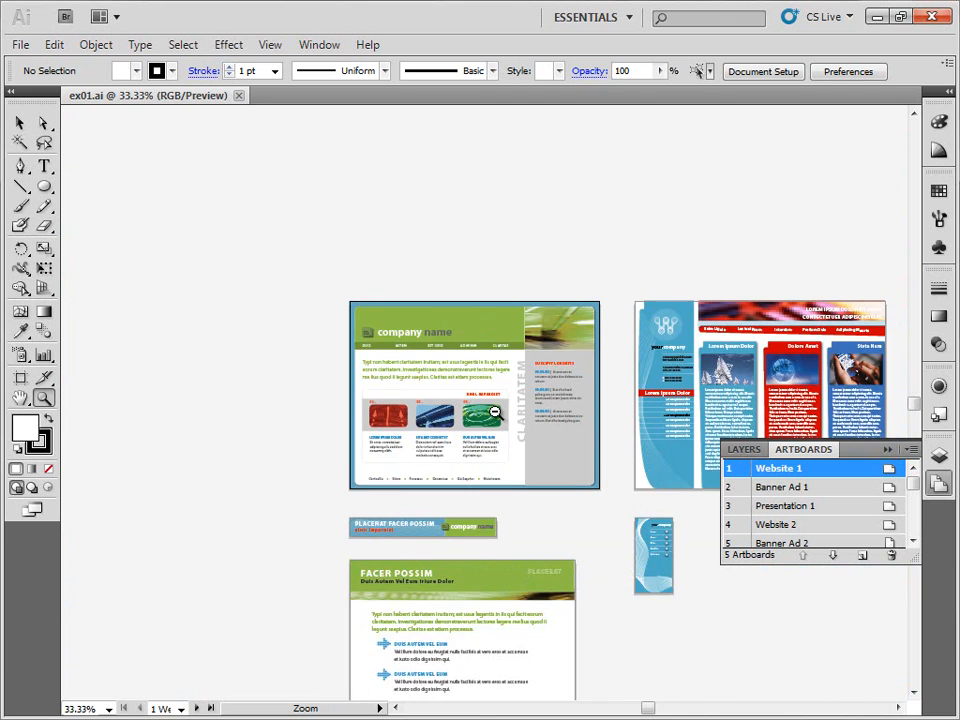
left_click(492, 411, "alt")
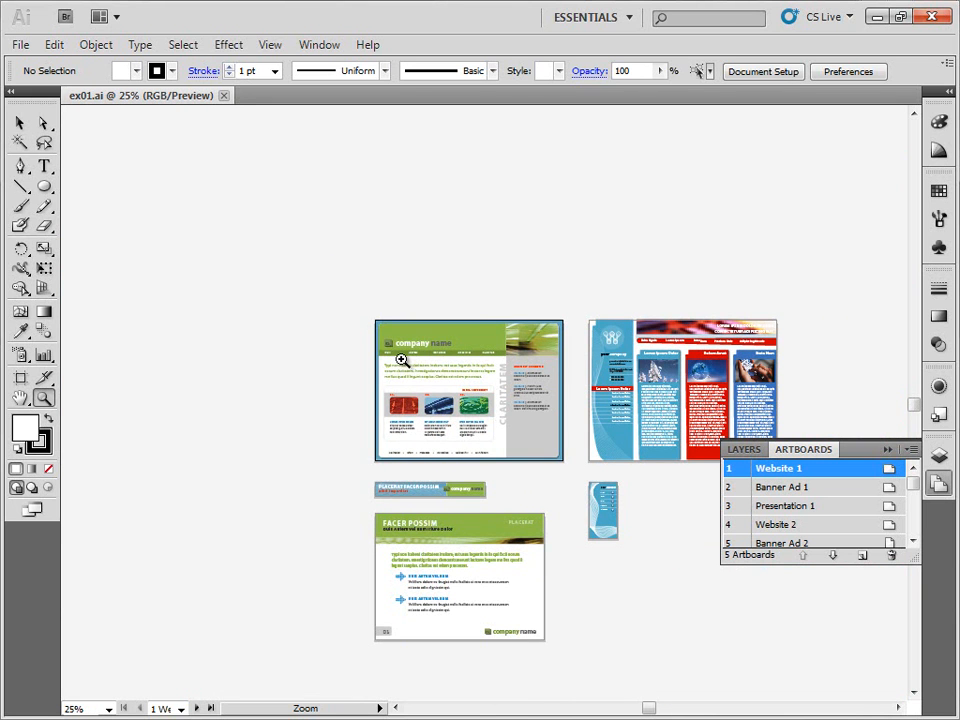
Step: Magnify the company name heading on Website 1 with a zoom marquee and pan around it with the Hand tool
left_click_drag(383, 333, 464, 358)
left_click_drag(464, 357, 465, 356)
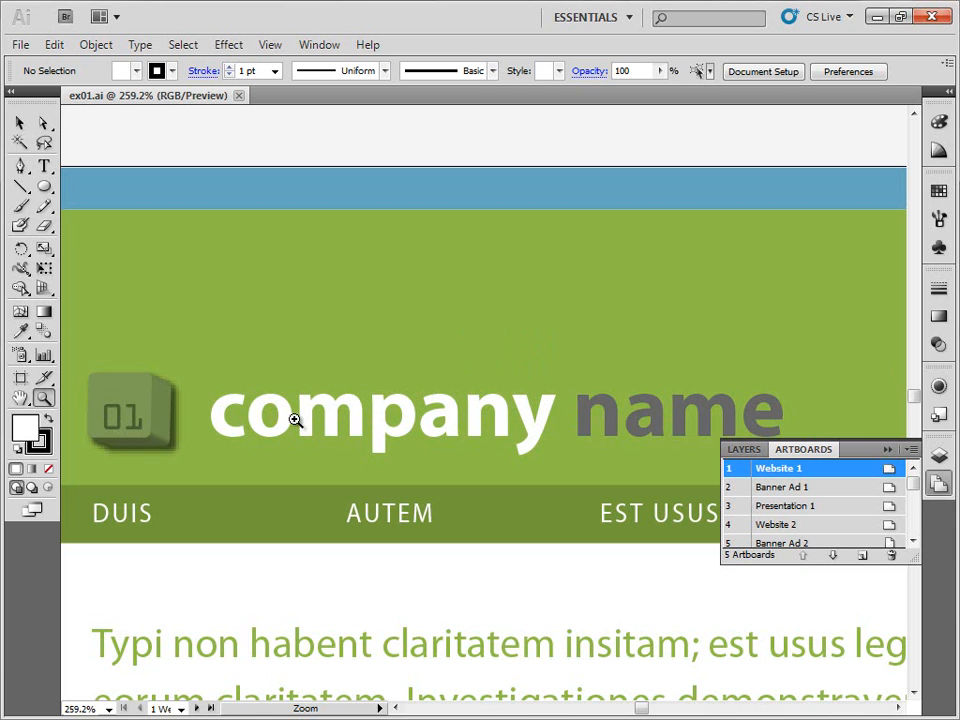
left_click(20, 398)
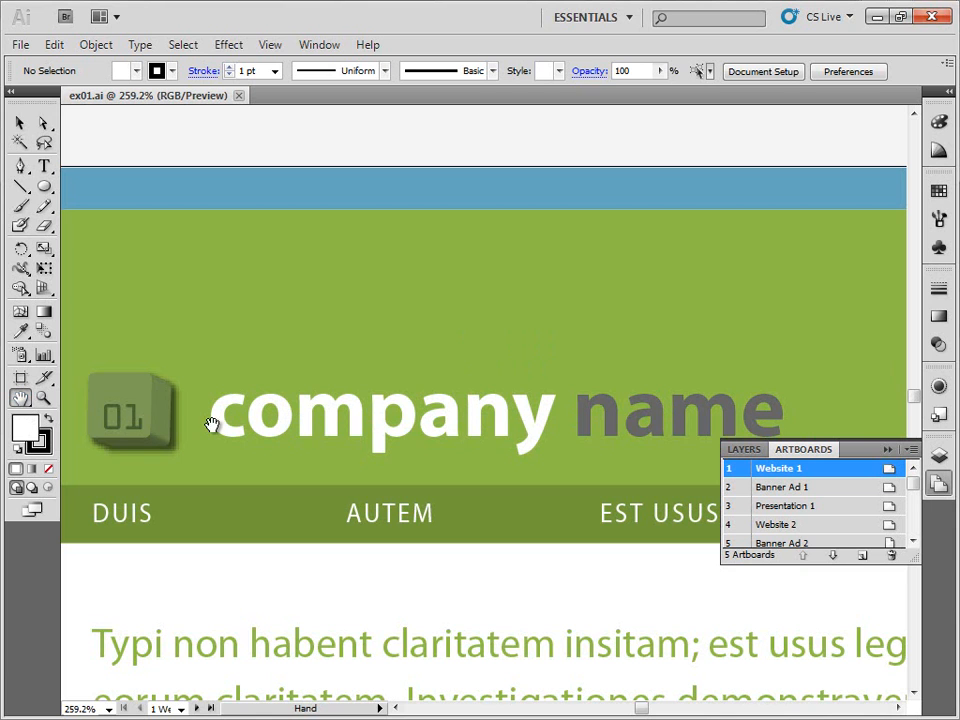
left_click_drag(386, 377, 570, 369)
left_click_drag(671, 377, 420, 313)
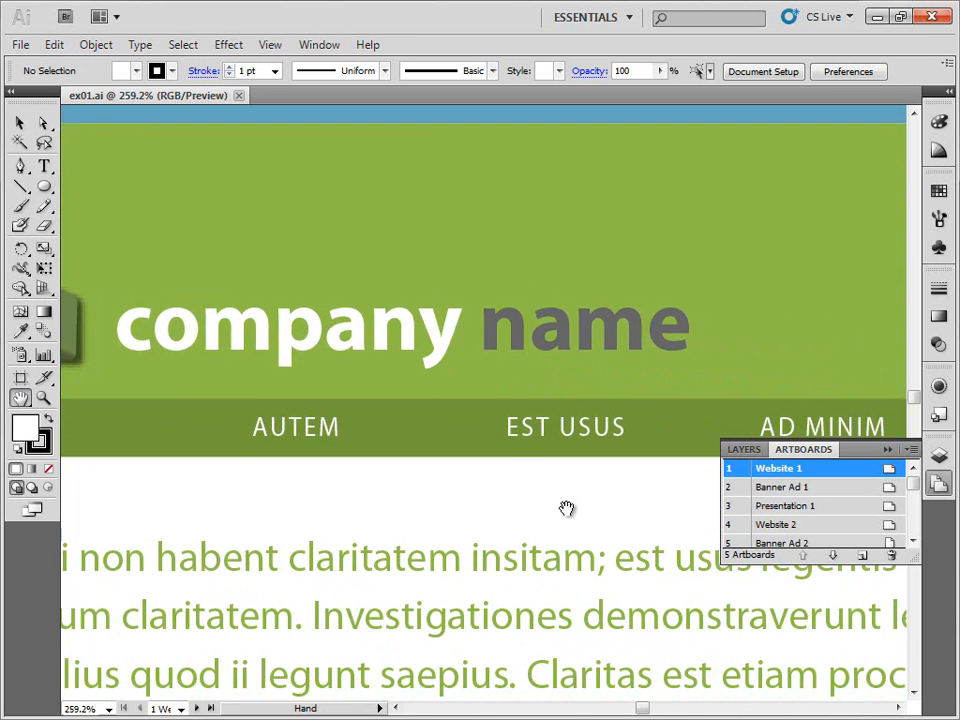
left_click_drag(555, 499, 401, 364)
left_click_drag(529, 544, 353, 368)
left_click_drag(270, 270, 520, 548)
left_click_drag(375, 317, 448, 423)
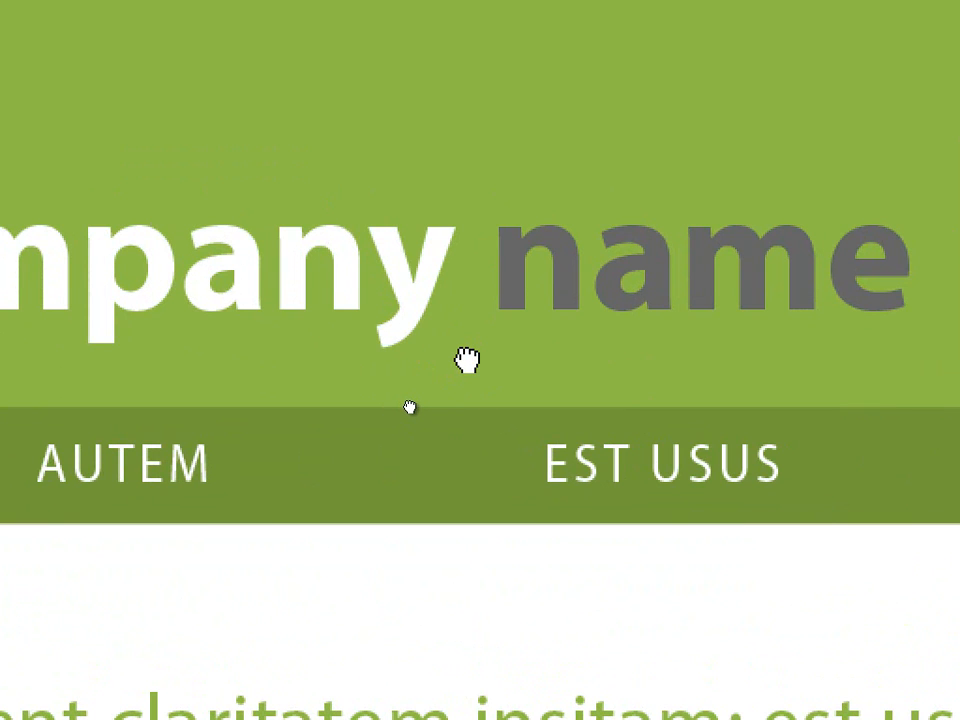
left_click_drag(467, 360, 826, 611)
left_click_drag(634, 593, 320, 337)
left_click_drag(386, 349, 424, 386)
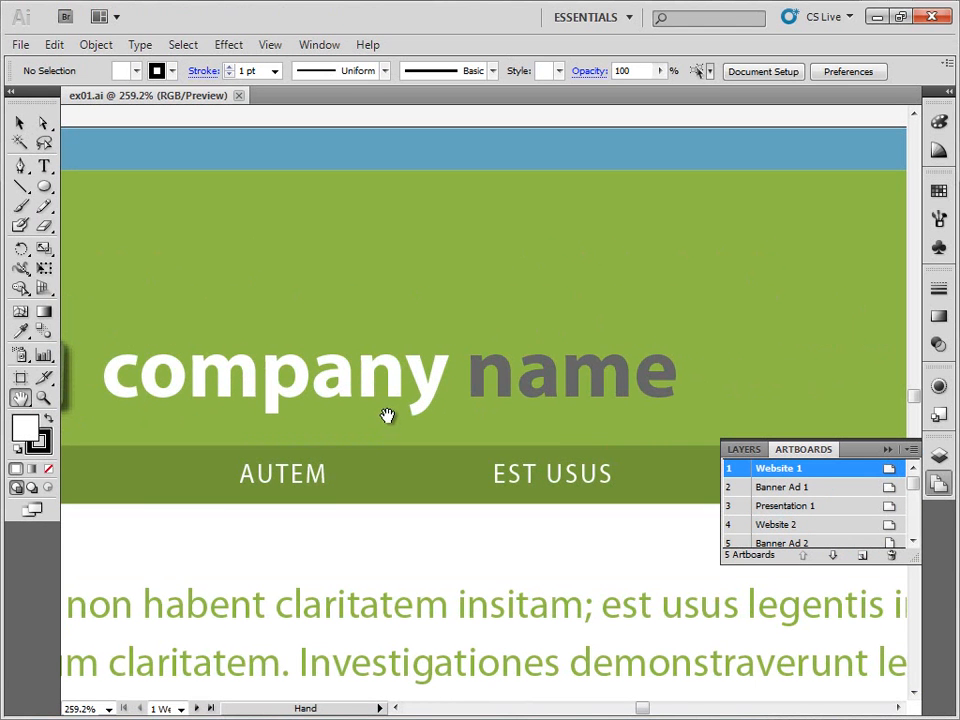
left_click_drag(396, 437, 425, 399)
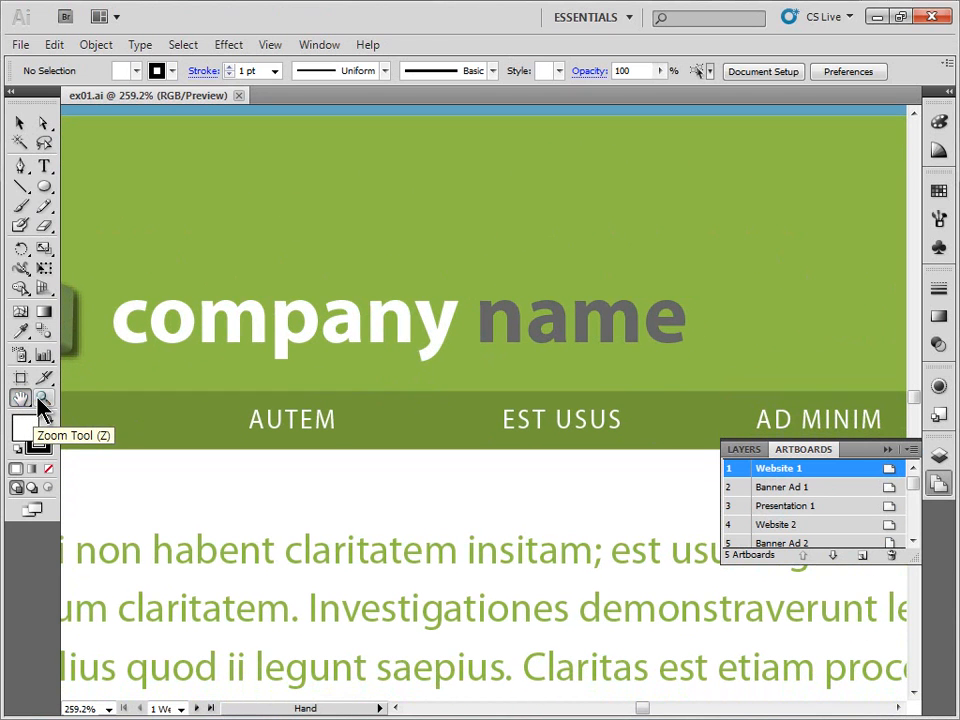
Step: Select the company name text on Website 1 and pan down to the green intro paragraph while keeping the Selection tool active
left_click(20, 123)
left_click(297, 333)
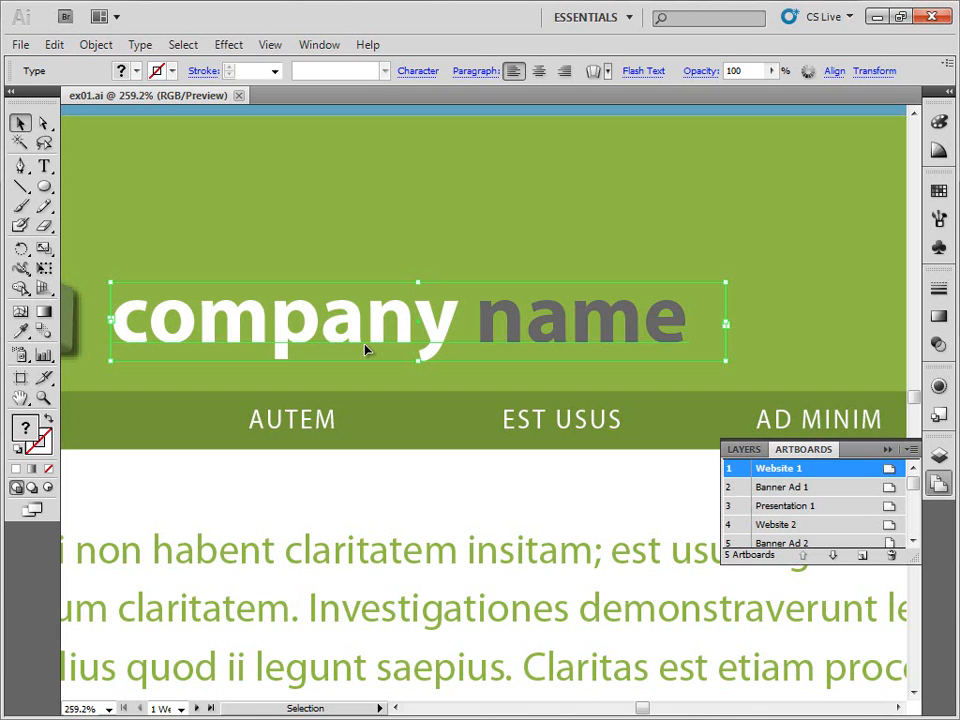
key("space")
key("space")
left_click_drag(354, 332, 160, 455)
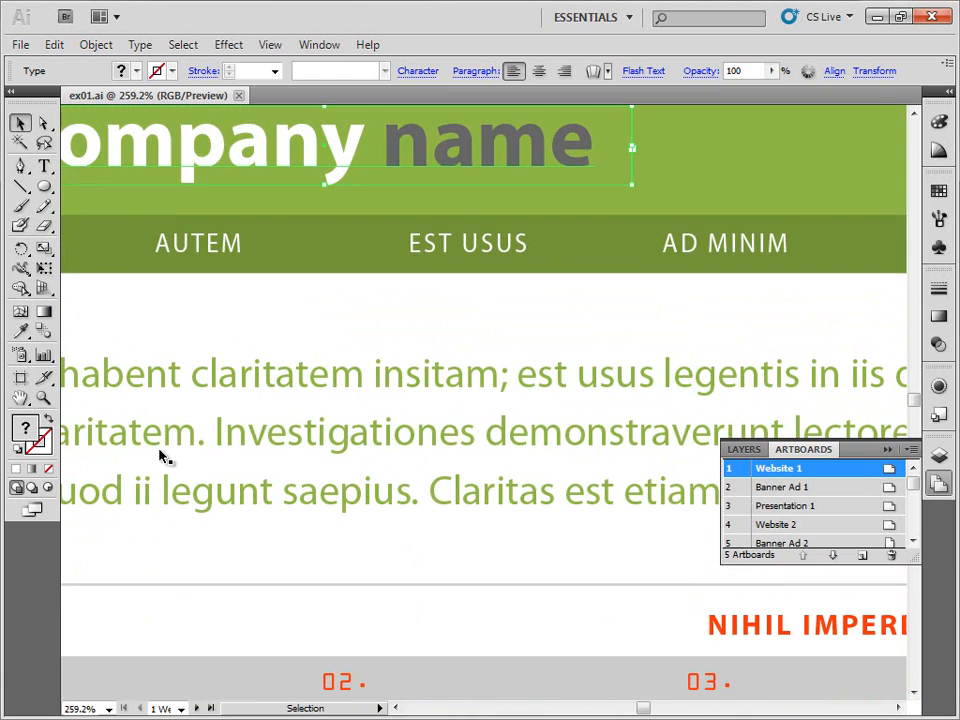
Step: Reset the view to 100% and pan until the whole Website 1 artboard is in the window
double_click(44, 398)
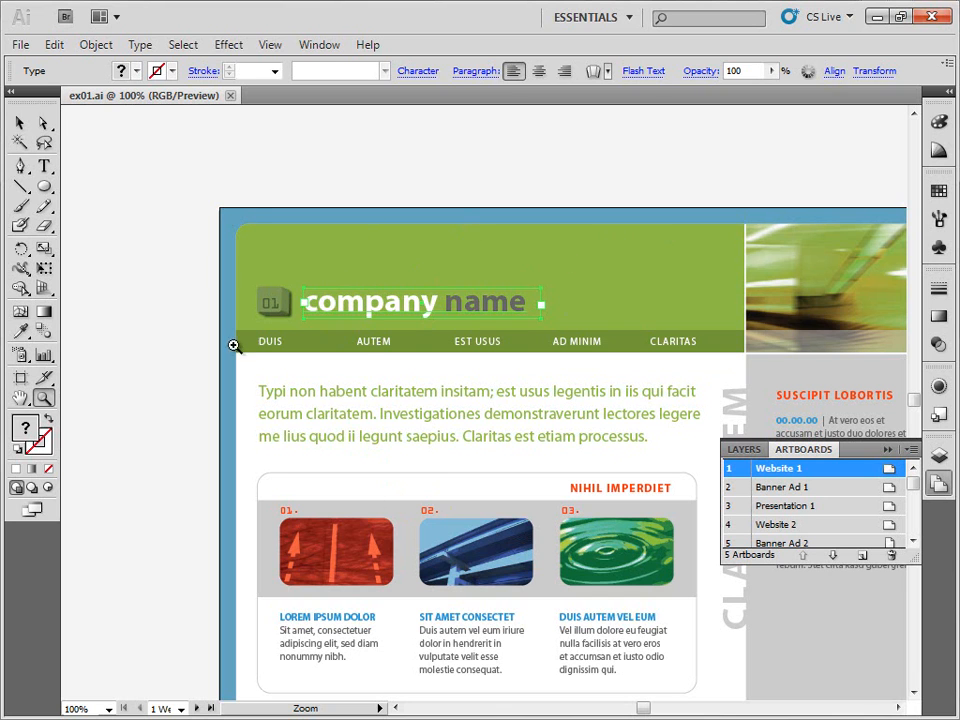
left_click_drag(618, 476, 420, 463)
left_click_drag(560, 507, 463, 418)
mouse_move(360, 347)
left_mouse_down()
mouse_move(447, 415)
mouse_move(390, 364)
mouse_move(386, 347)
mouse_move(369, 369)
mouse_move(383, 359)
mouse_move(358, 343)
mouse_move(366, 358)
left_mouse_up()
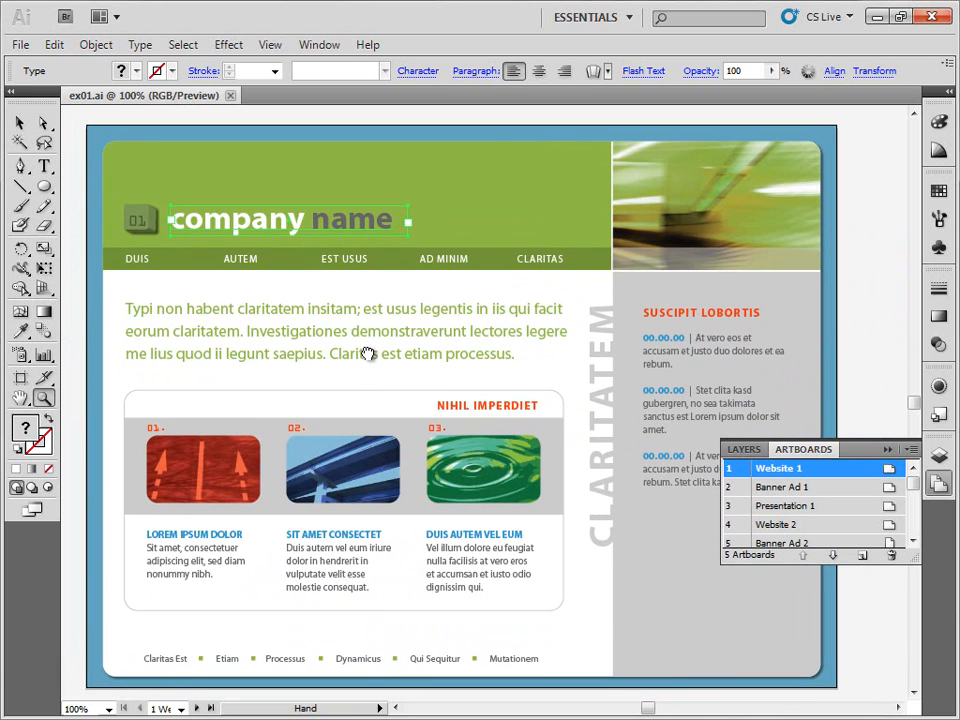
Step: With the Selection tool kept active, temporarily pan Website 1 and marquee-zoom in on the green water picture numbered 03
left_click(21, 123)
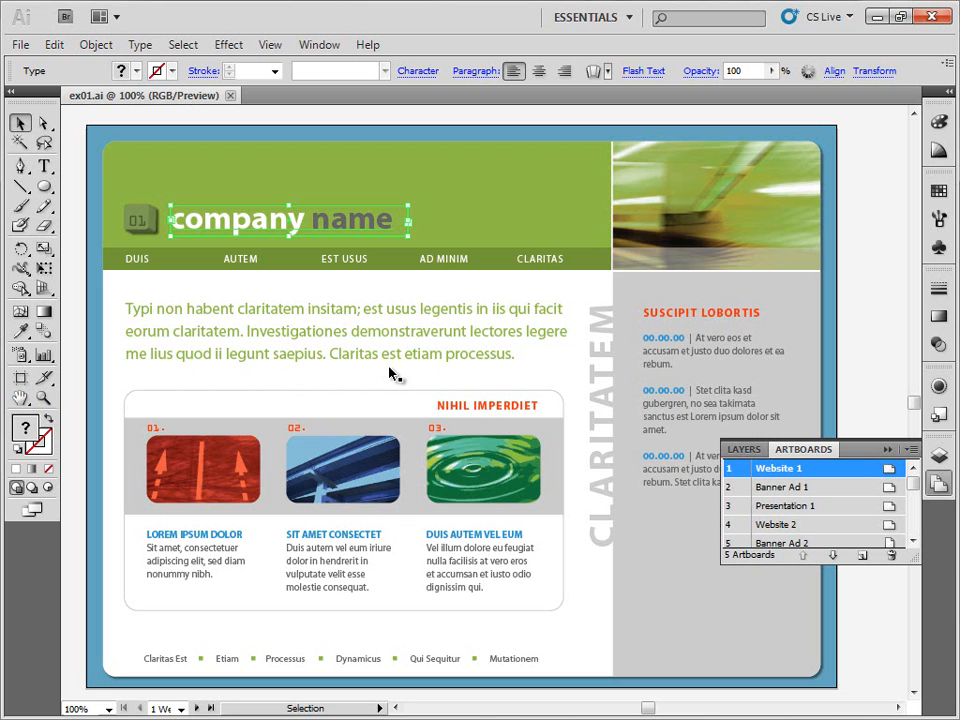
key("space")
left_click_drag(388, 364, 351, 326)
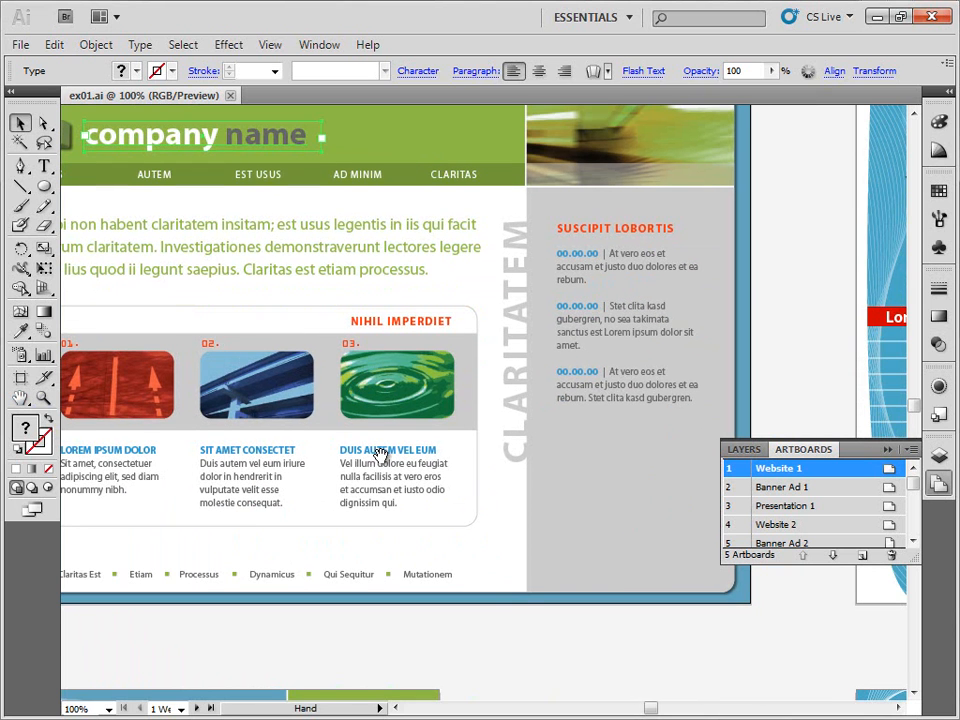
key("ctrl+space")
left_click_drag(308, 290, 510, 543)
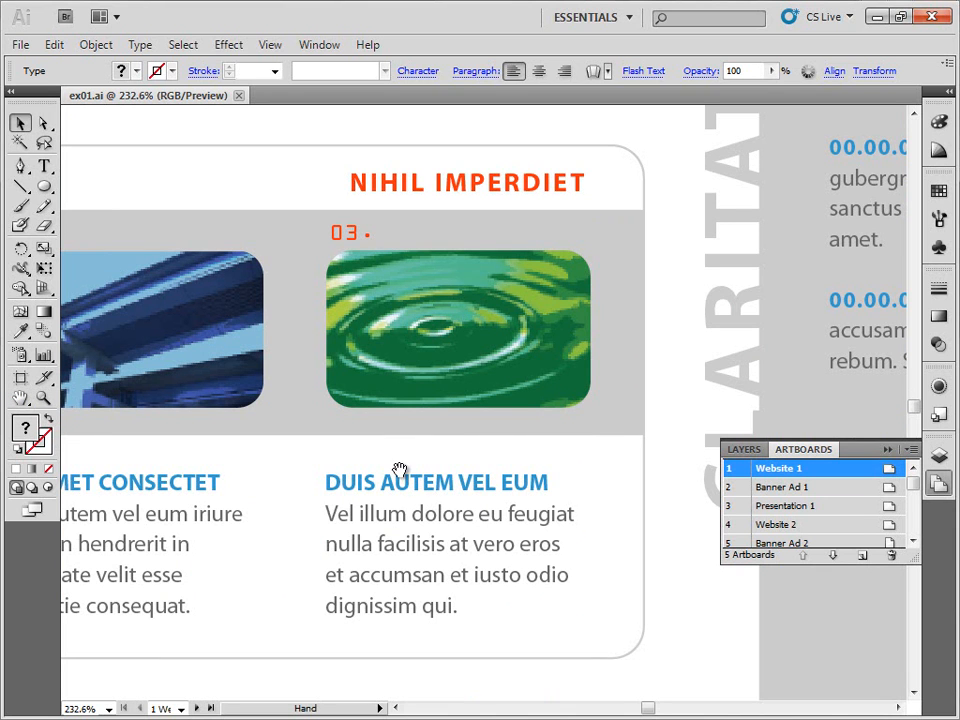
Step: With the Selection tool kept active, temporarily zoom out to 50% and pan across to Website 2 and the Presentation 1 artboard
key("ctrl+space")
left_click(443, 425, "ctrl+alt")
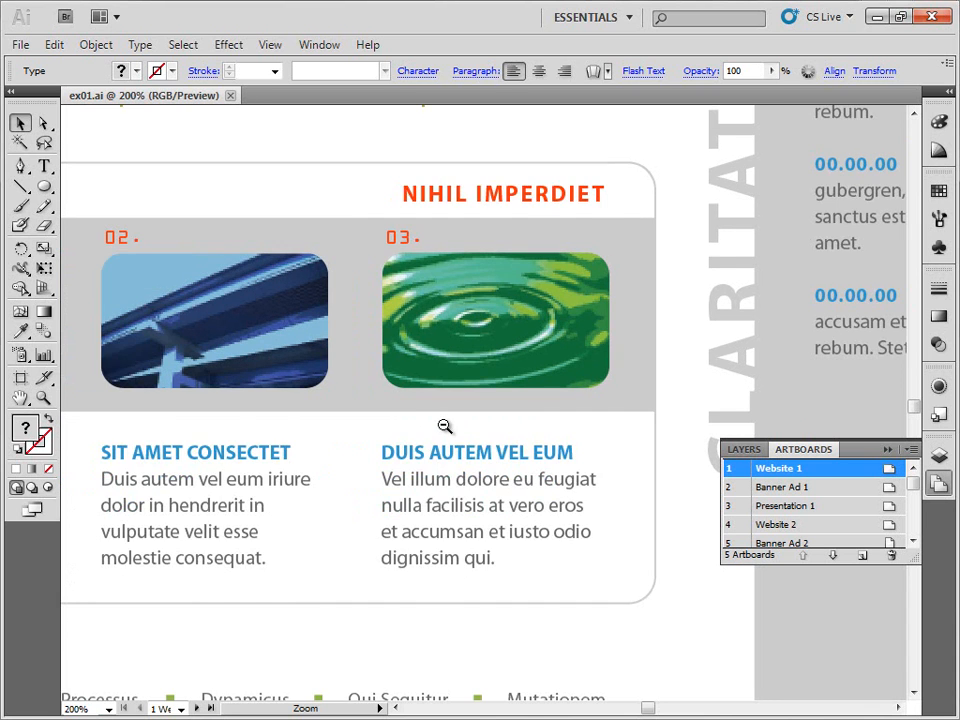
left_click(500, 421, "ctrl+alt")
left_click(510, 410, "ctrl+alt")
left_click(508, 404, "ctrl+alt")
left_click(508, 404, "ctrl+alt")
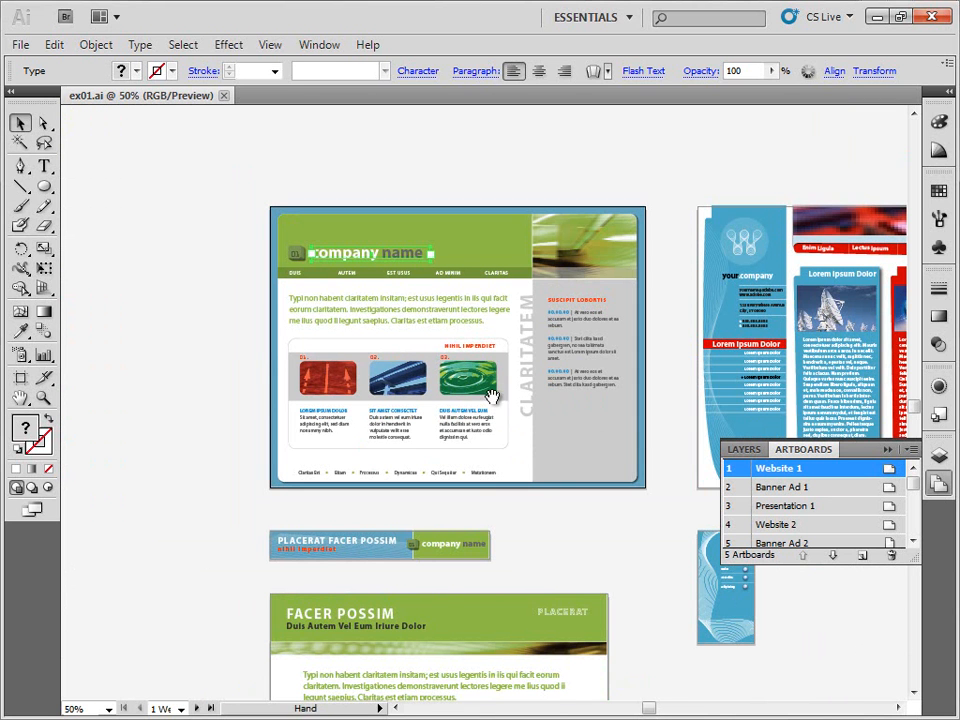
left_click_drag(639, 440, 326, 339)
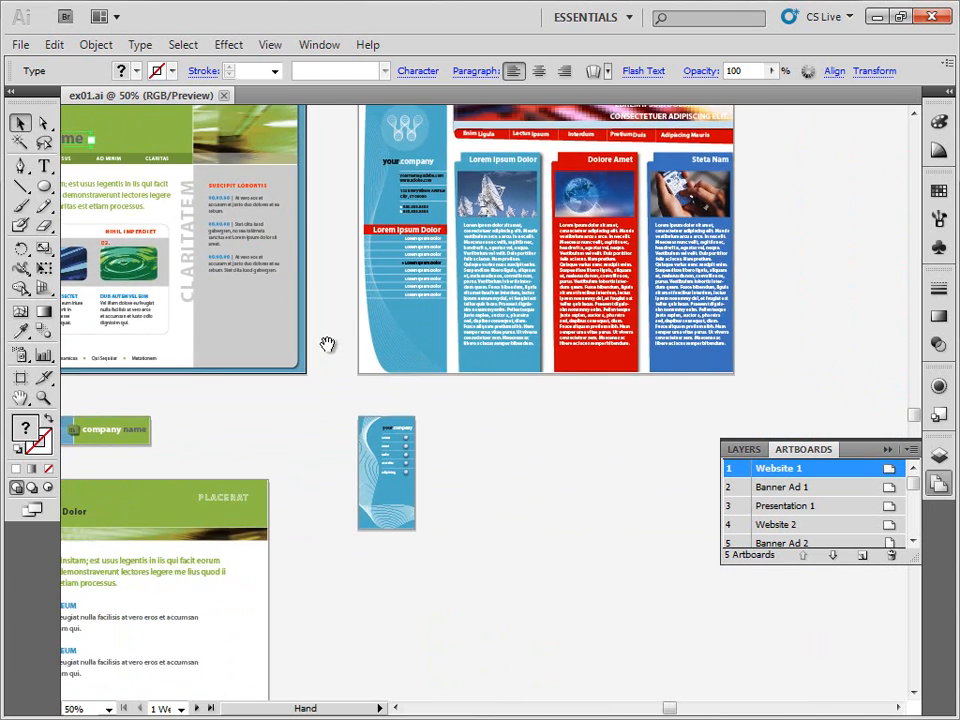
left_click_drag(161, 504, 431, 384)
Step: Set the document's zoom level to exactly 100%
left_click(78, 709)
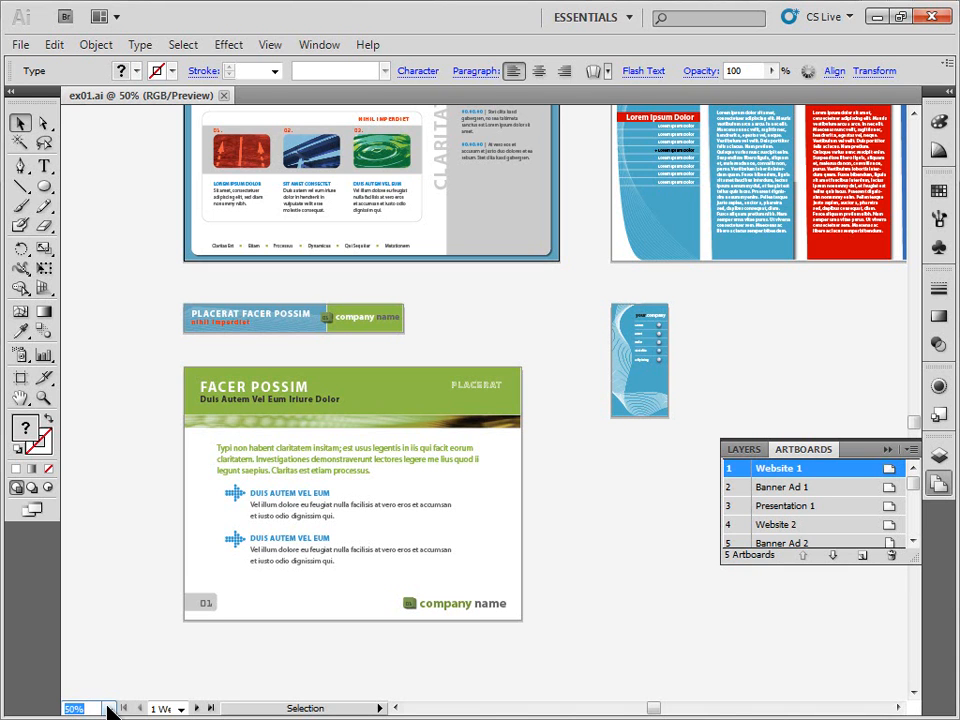
type("100")
key("Return")
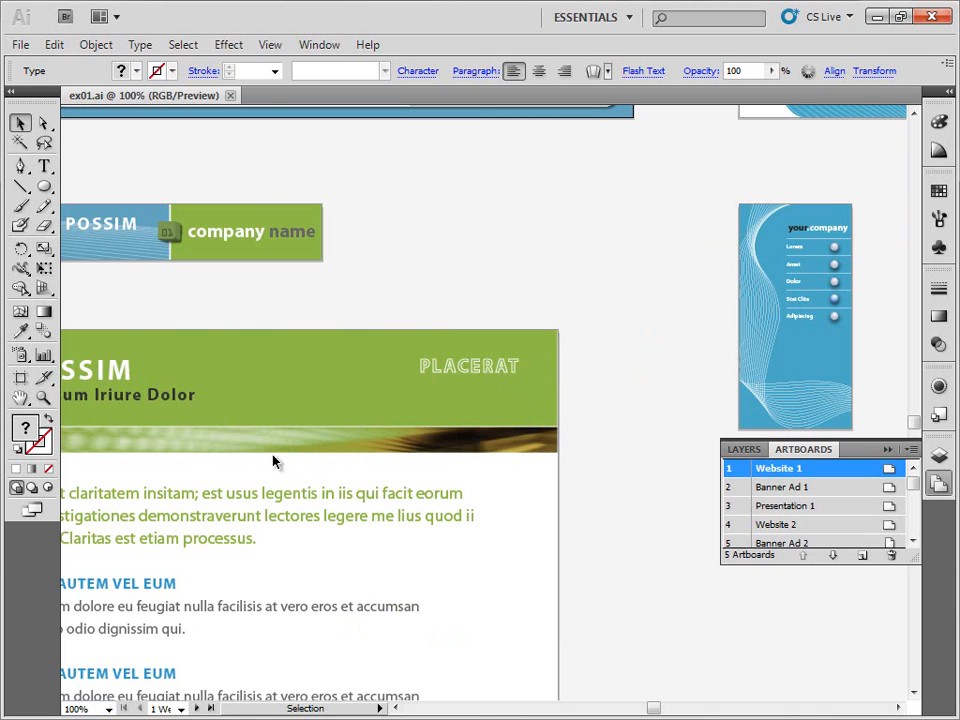
Step: Zoom in stepwise on the area around the PLACERAT heading of Presentation 1 until the view reaches 1600%
left_click(268, 48)
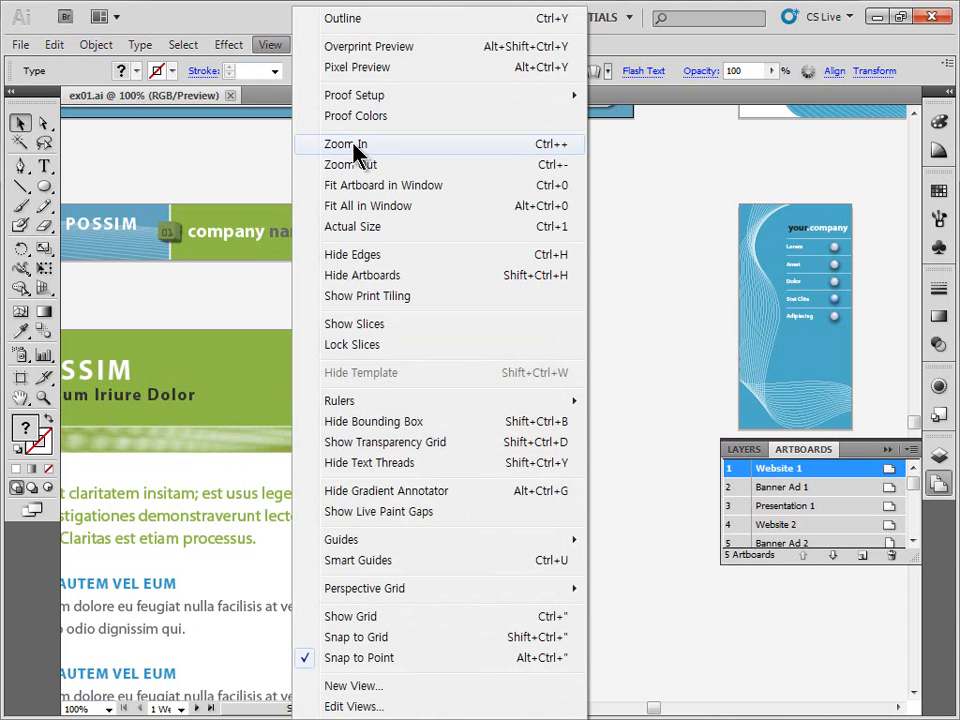
left_click(548, 146)
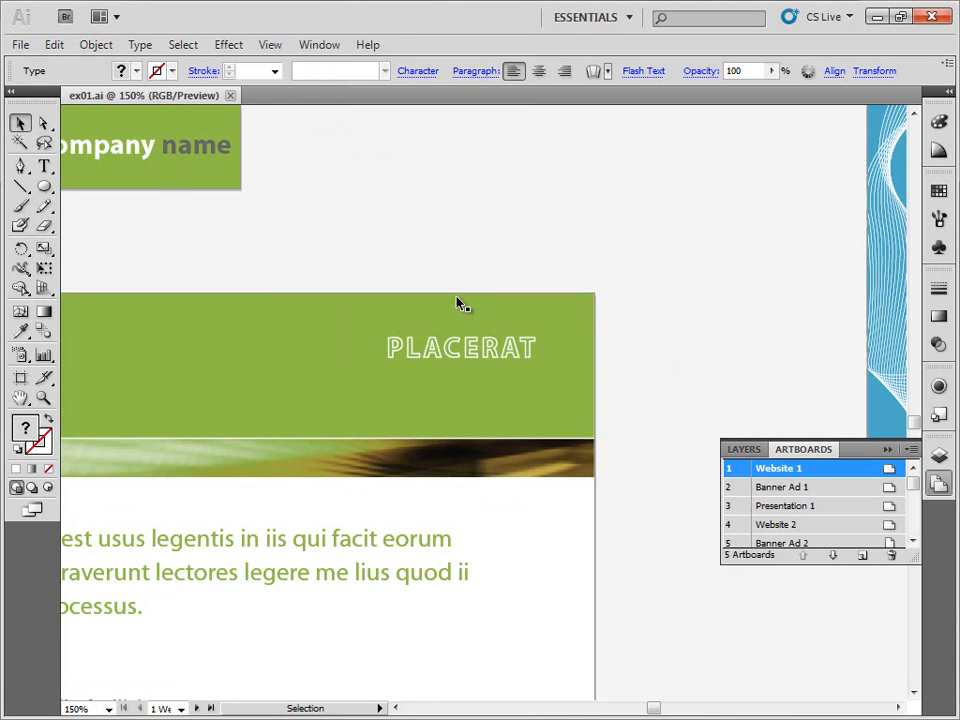
key("ctrl+equal")
key("ctrl+equal")
key("ctrl+equal")
key("ctrl+equal")
key("ctrl+equal")
key("ctrl+equal")
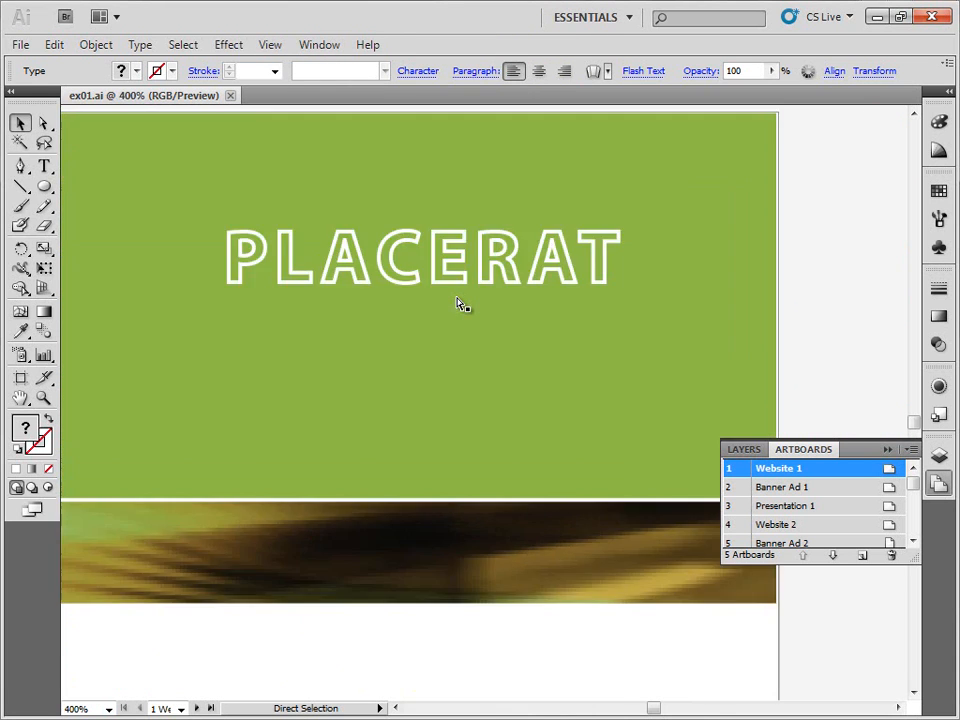
key("ctrl+equal")
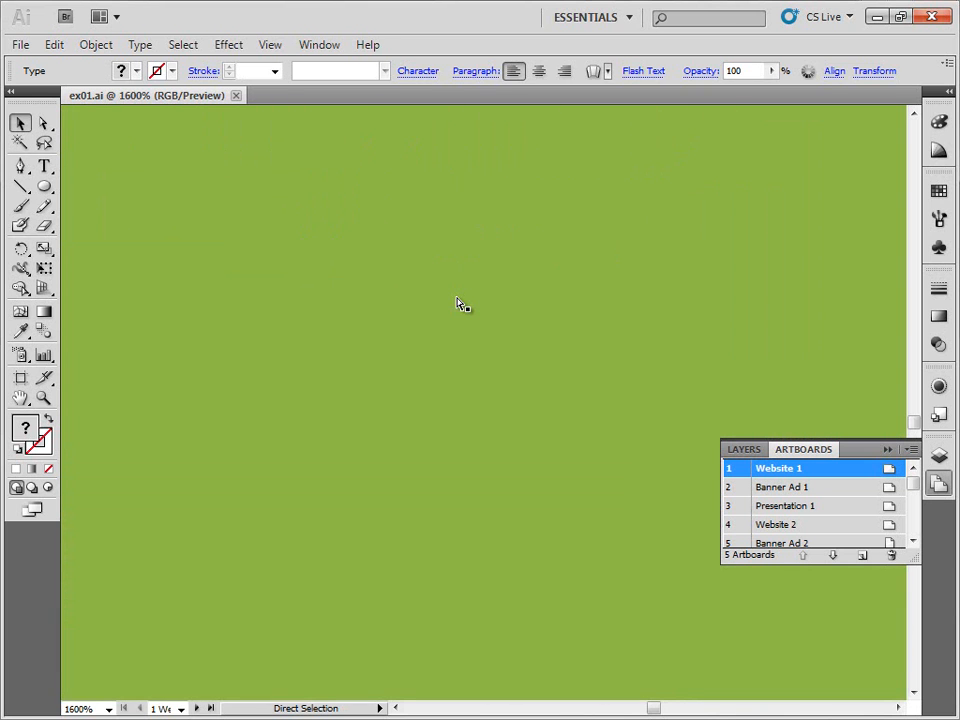
Step: Zoom out stepwise to 66.67% so the whole Presentation 1 artboard is in view
key("ctrl+minus")
key("ctrl+minus")
key("ctrl+minus")
key("ctrl+minus")
key("ctrl+minus")
key("ctrl+minus")
key("ctrl+minus")
key("ctrl+minus")
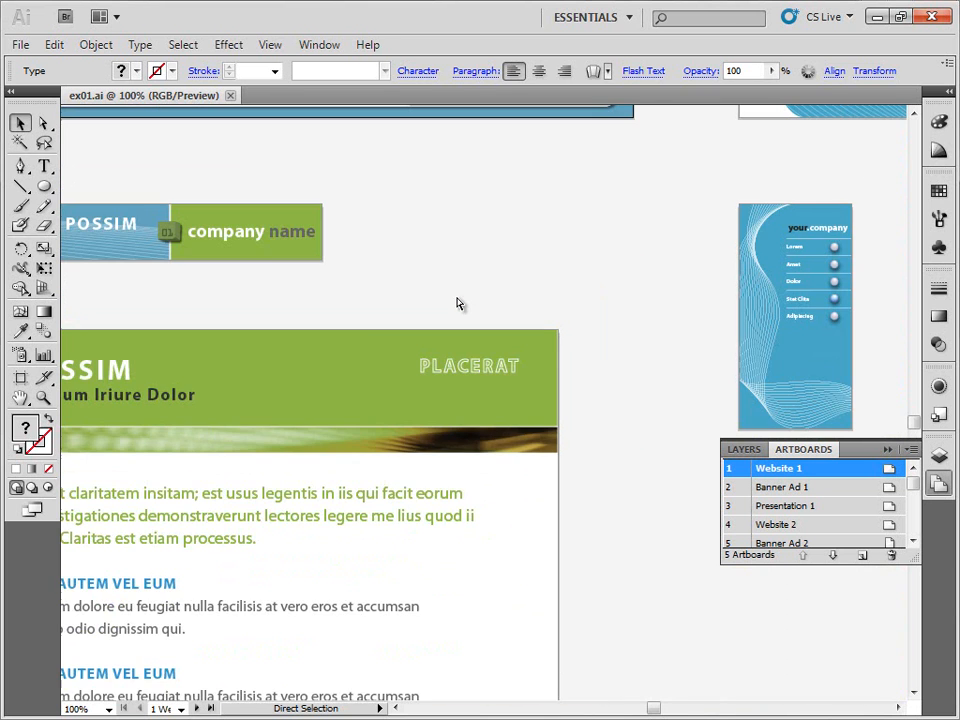
key("ctrl+minus")
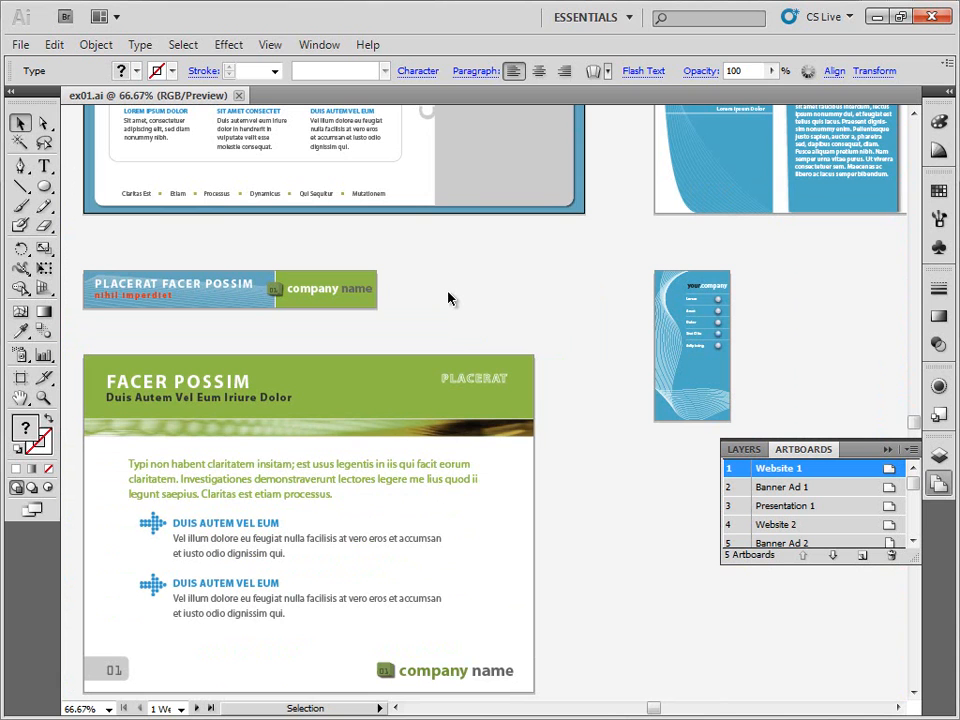
Step: Show the Navigator, place it over the Website 2 artboard, and shift its view frame toward the blue vertical banner
left_click(320, 45)
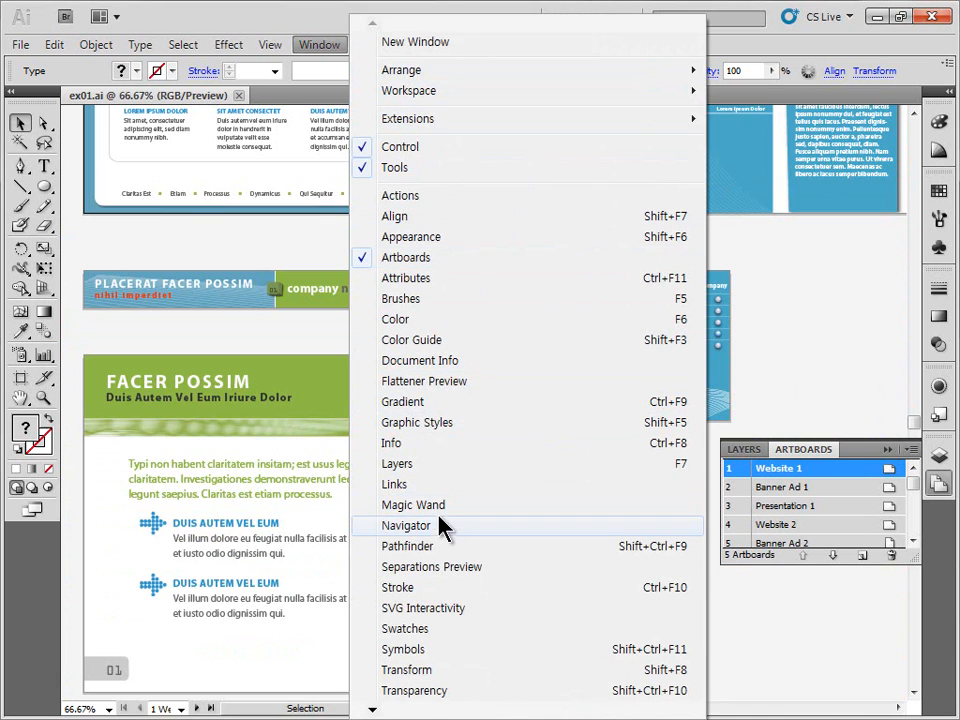
left_click(423, 533)
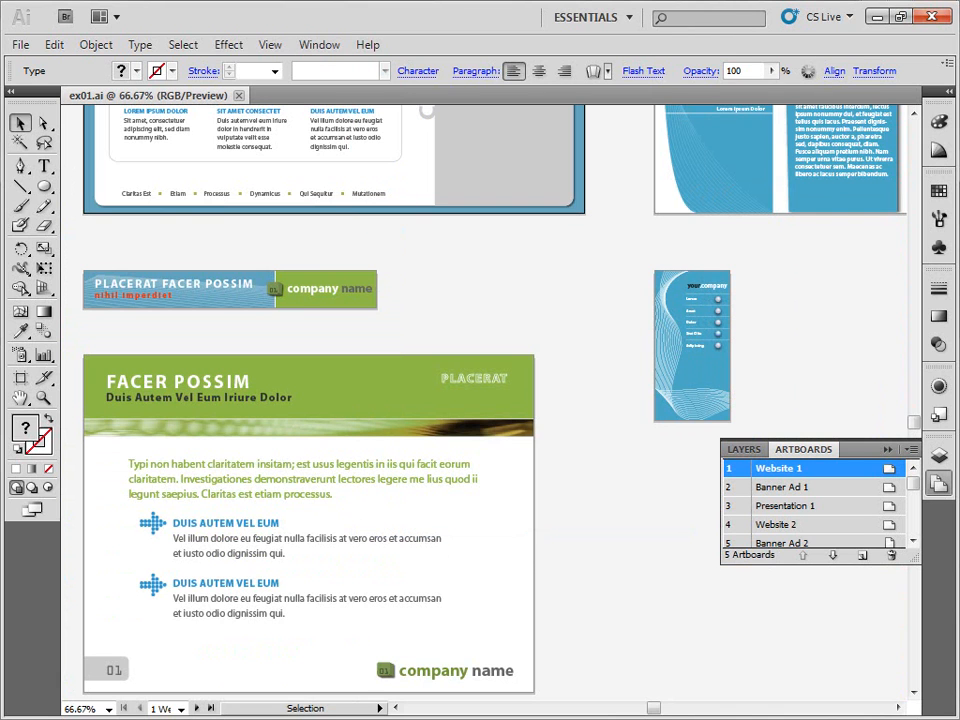
left_click_drag(417, 210, 750, 146)
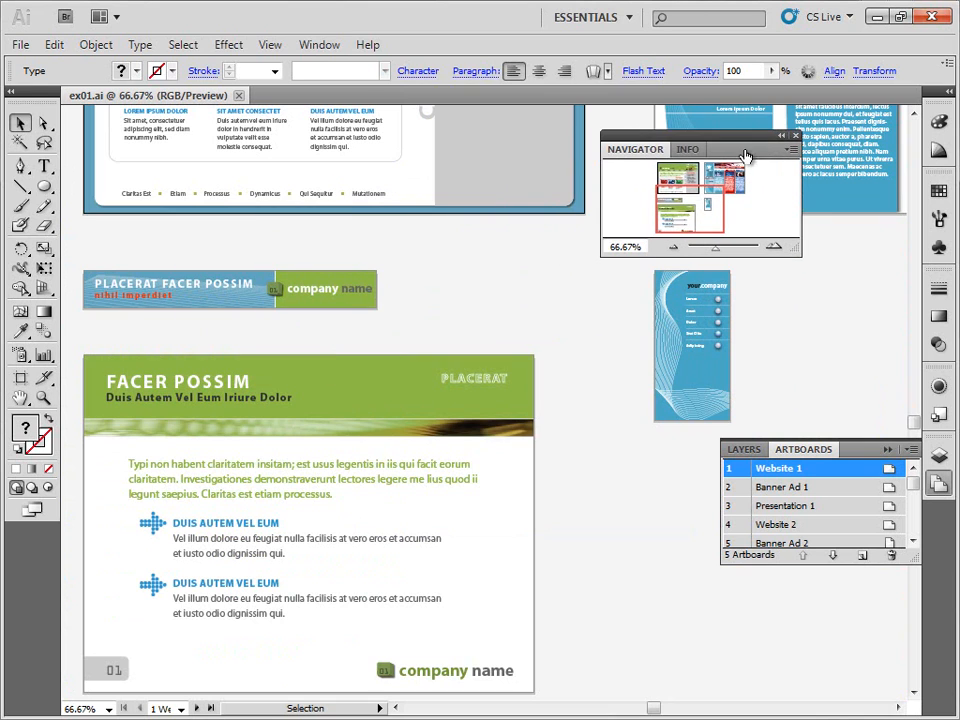
mouse_move(686, 213)
left_mouse_down()
mouse_move(684, 195)
mouse_move(711, 180)
mouse_move(692, 205)
mouse_move(703, 205)
left_mouse_up()
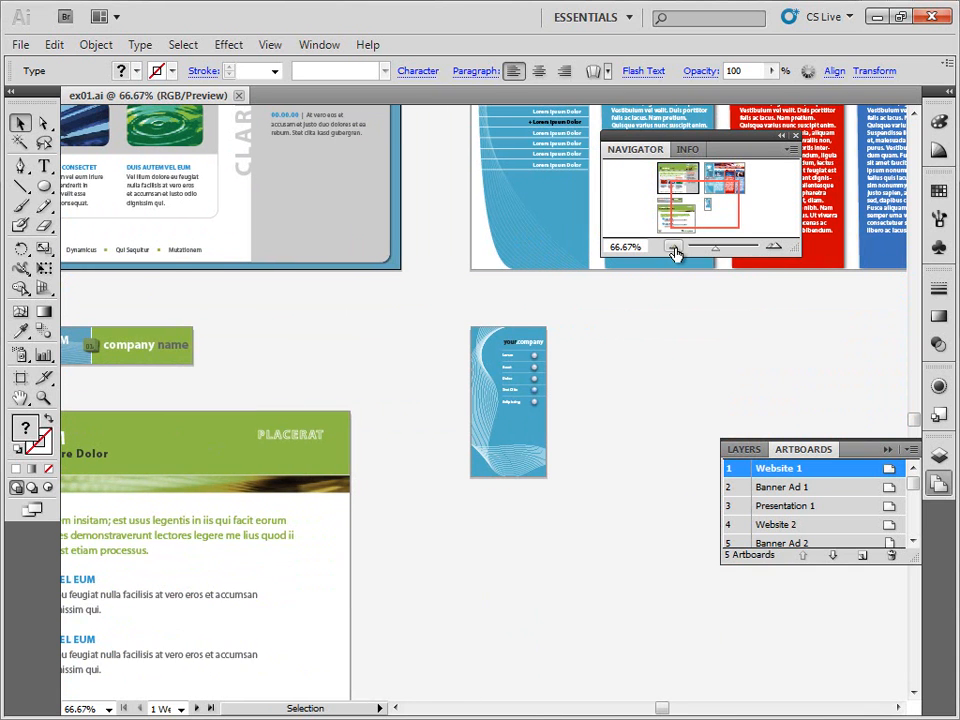
Step: Using the Navigator, zoom in to 200% on the blue vertical banner and step the zoom back out
left_click(773, 249)
left_click(773, 249)
left_click(773, 249)
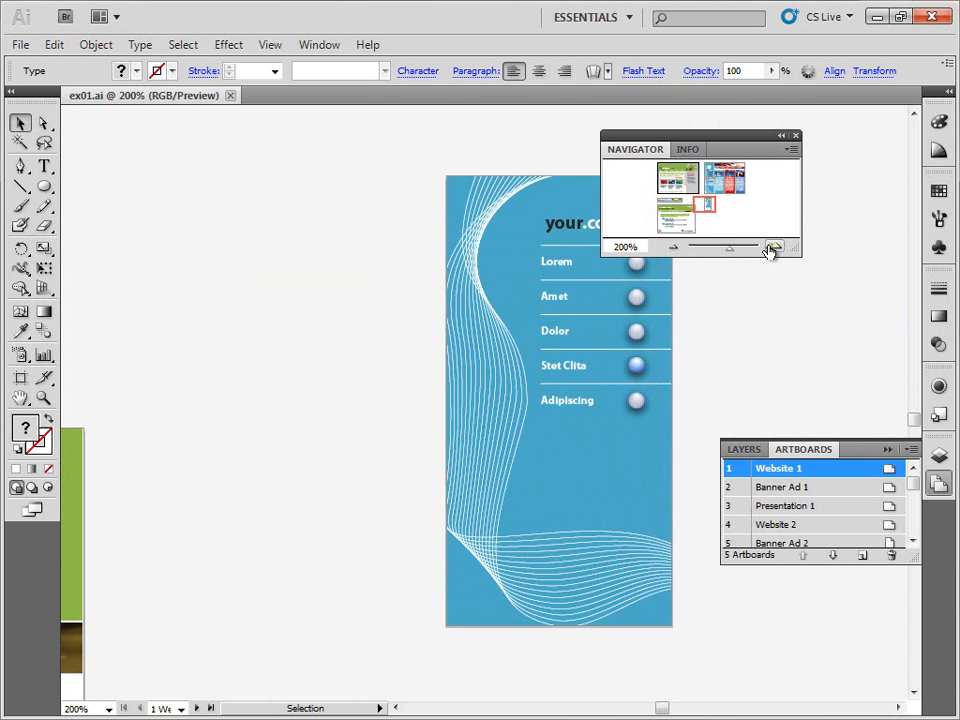
left_click(673, 250)
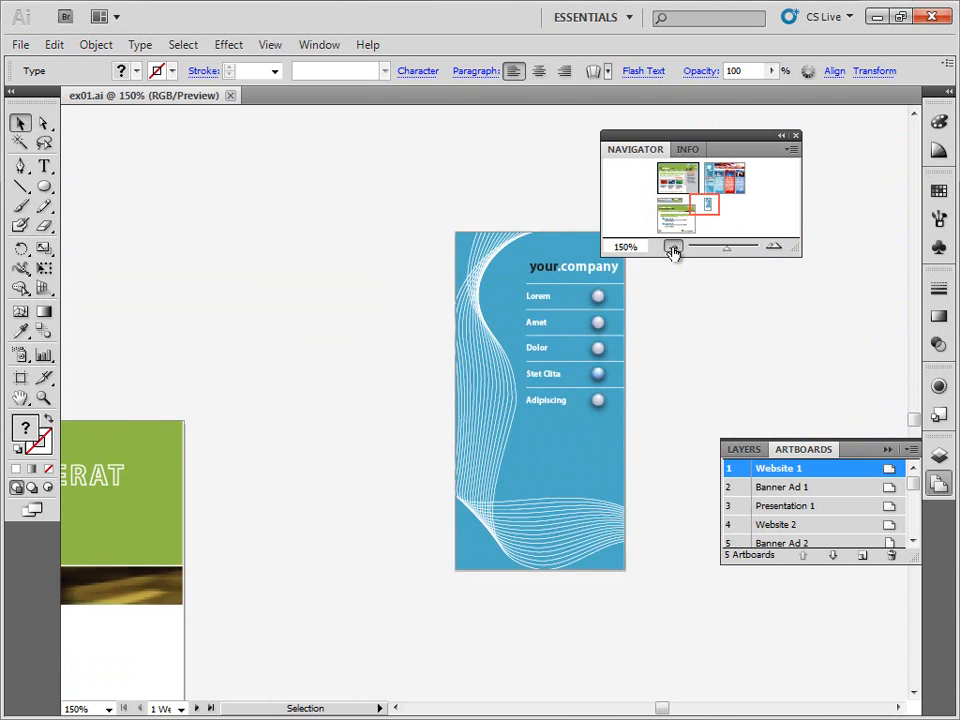
left_click(673, 250)
left_click(673, 250)
Step: Using the Navigator, set the zoom to exactly 100% and reduce it freely to about 82%
left_click(619, 247)
type("100")
key("Return")
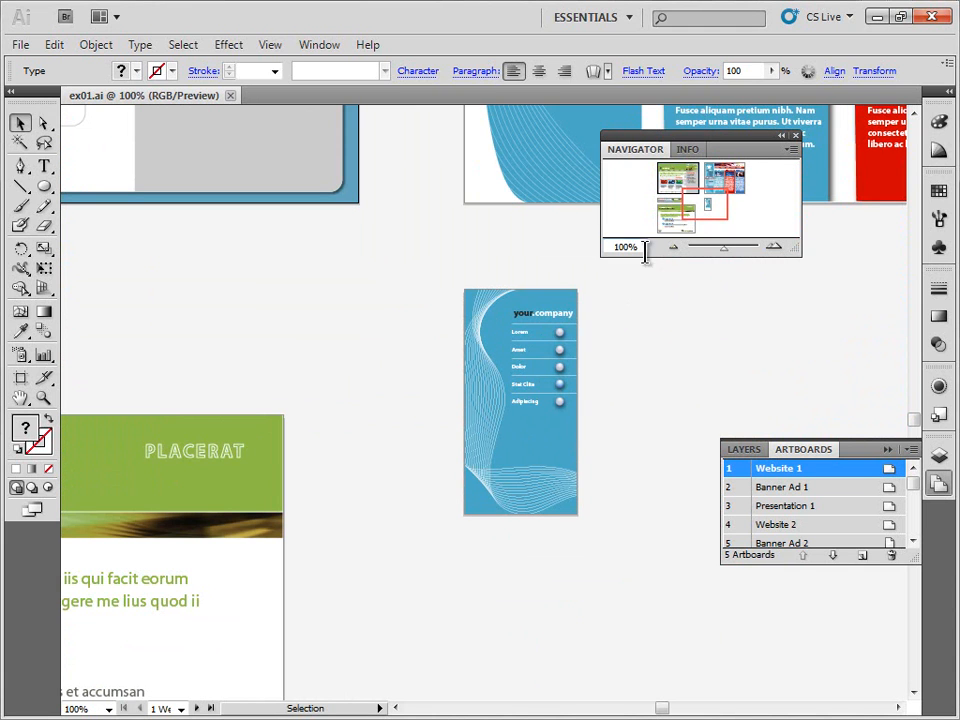
mouse_move(725, 250)
left_mouse_down()
mouse_move(768, 250)
mouse_move(722, 251)
left_mouse_up()
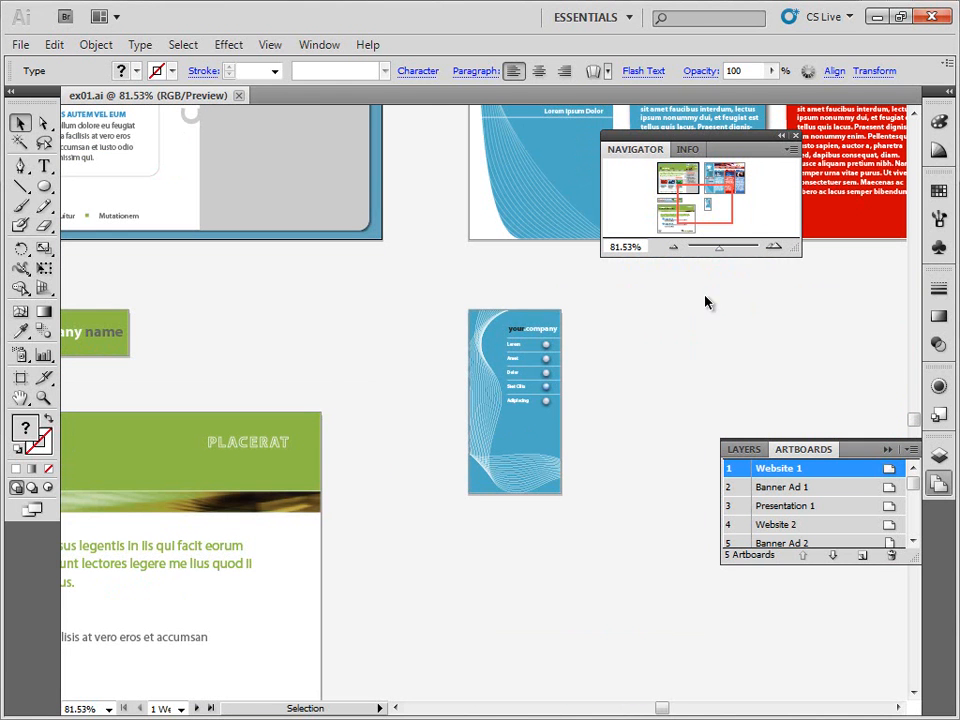
Step: Move the Navigator down beside the blue vertical banner and clear the selection on the canvas
left_click_drag(707, 150, 684, 306)
left_click(357, 333)
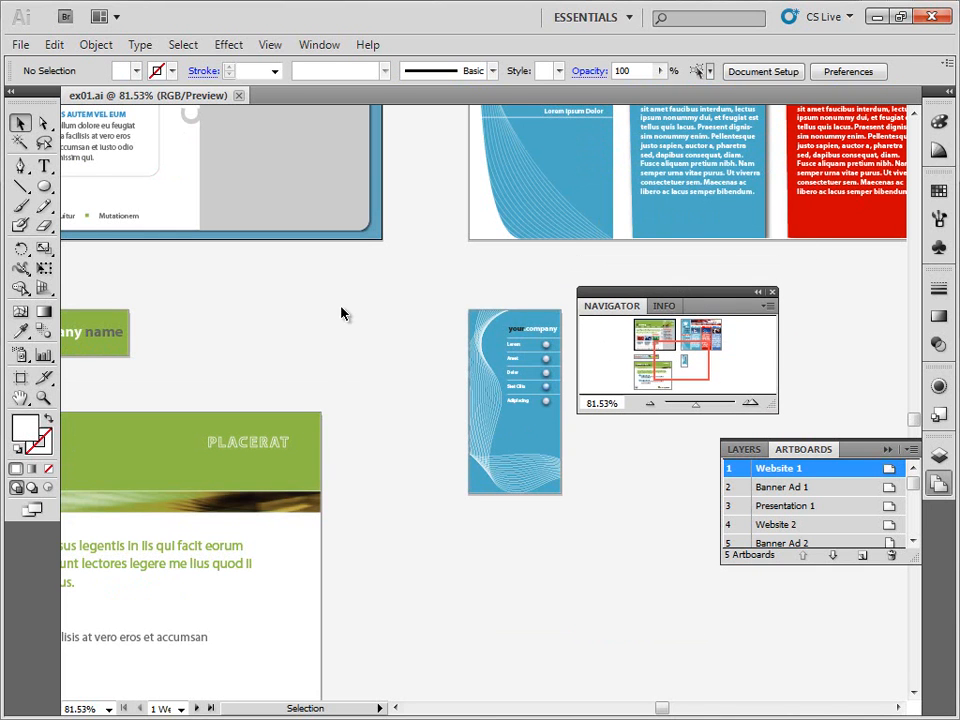
Step: Show the document rulers and bring the whole Website 1 artboard into view
left_click(270, 46)
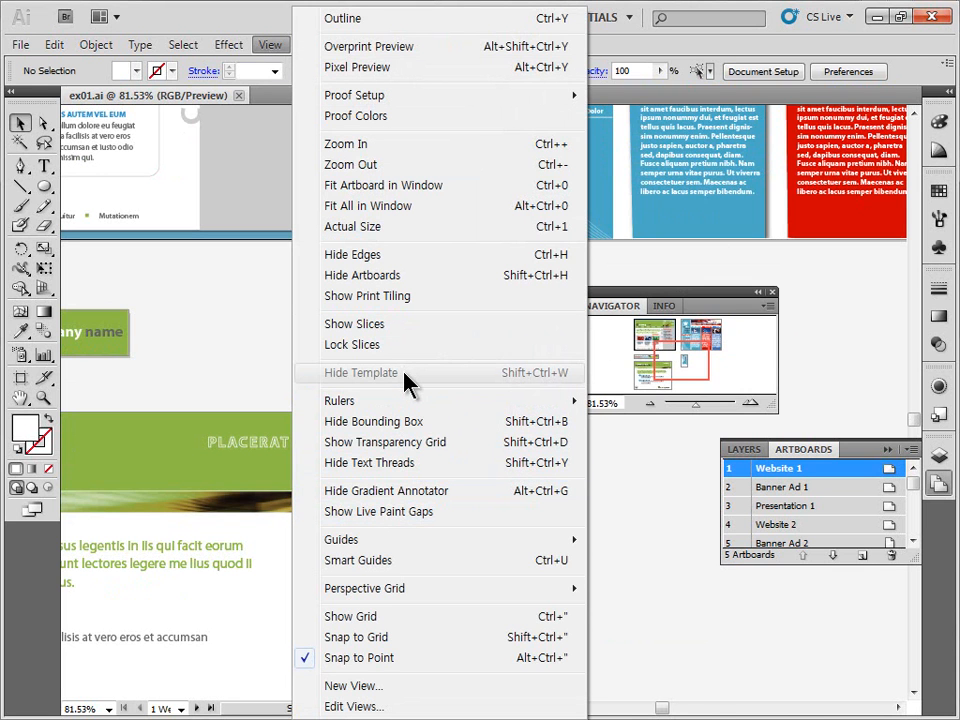
mouse_move(407, 401)
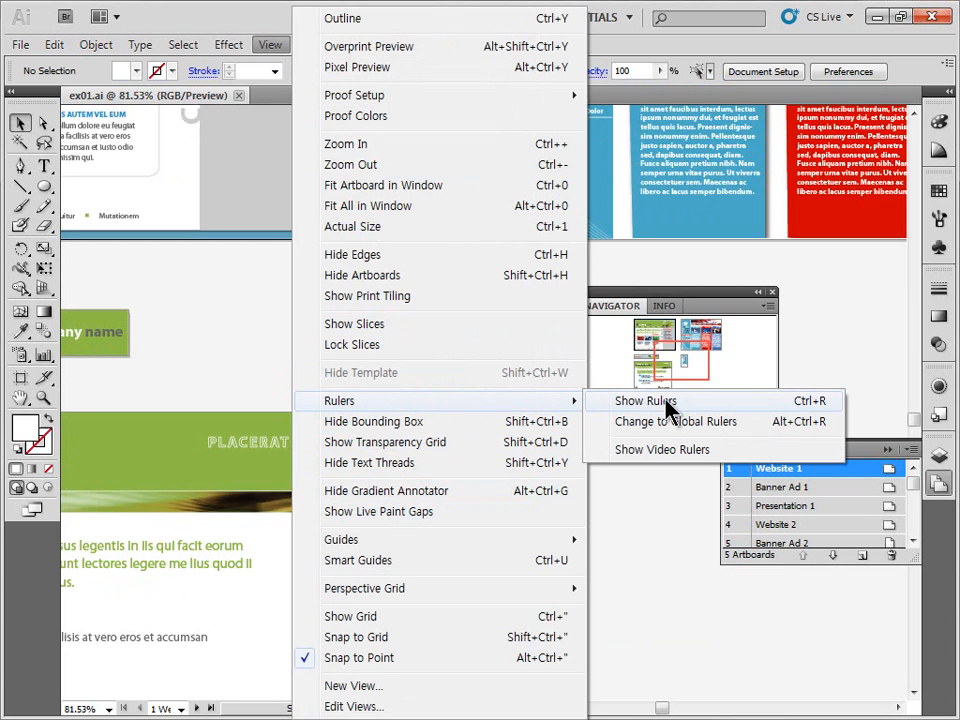
left_click(828, 401)
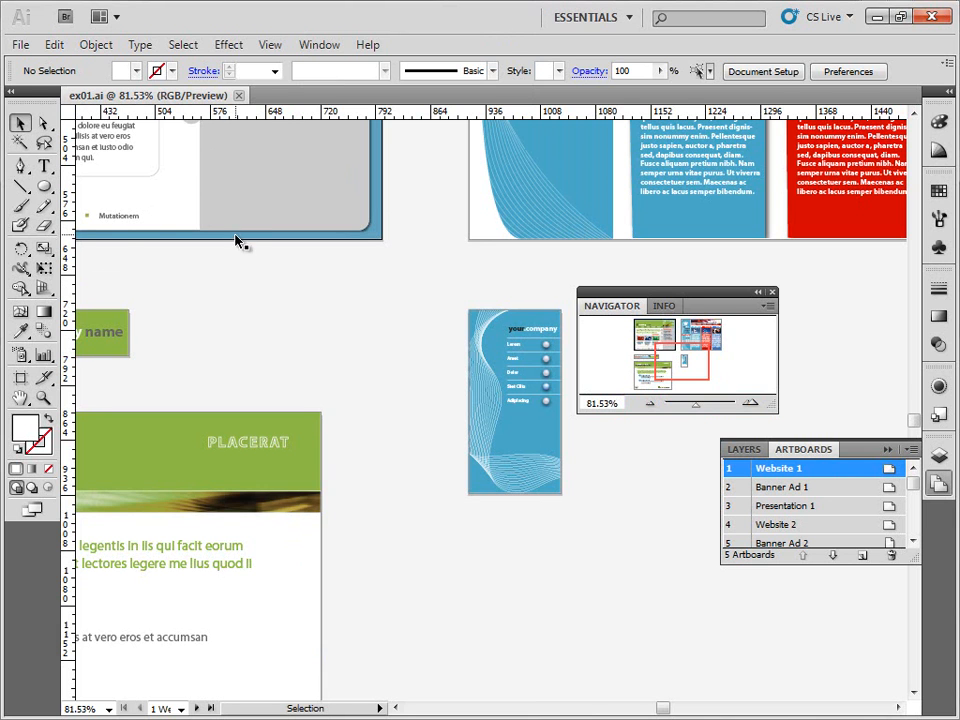
key("space")
left_click_drag(214, 214, 352, 415)
left_click_drag(287, 329, 423, 420)
left_click_drag(338, 401, 318, 382)
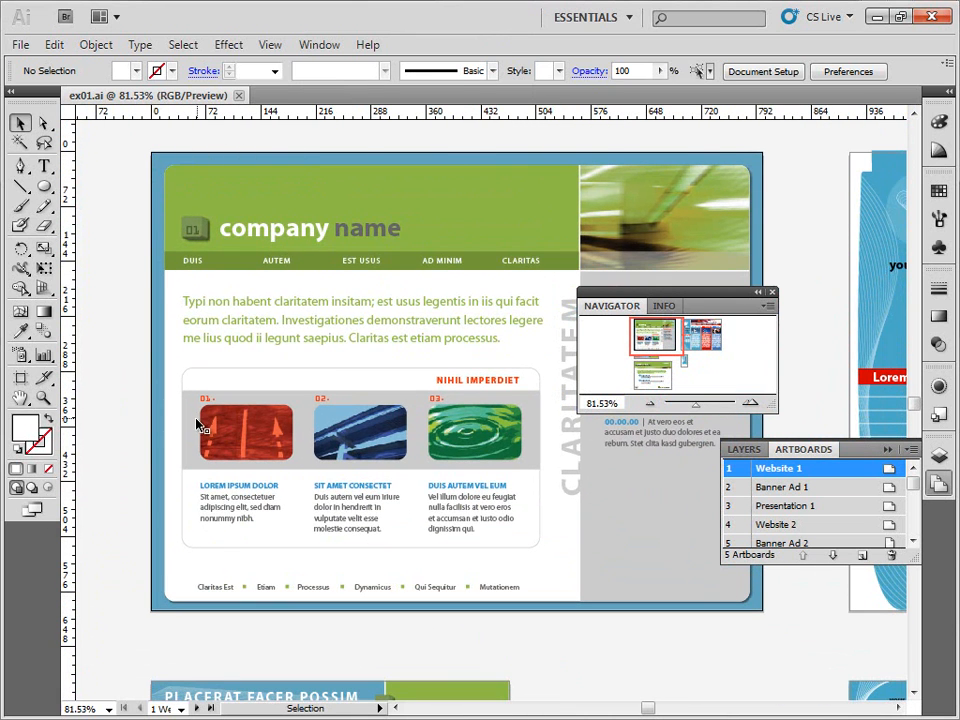
Step: Select Website 1's white background shape and examine the unit options in Document Setup and on the horizontal ruler, keeping Pixels
left_click(311, 281)
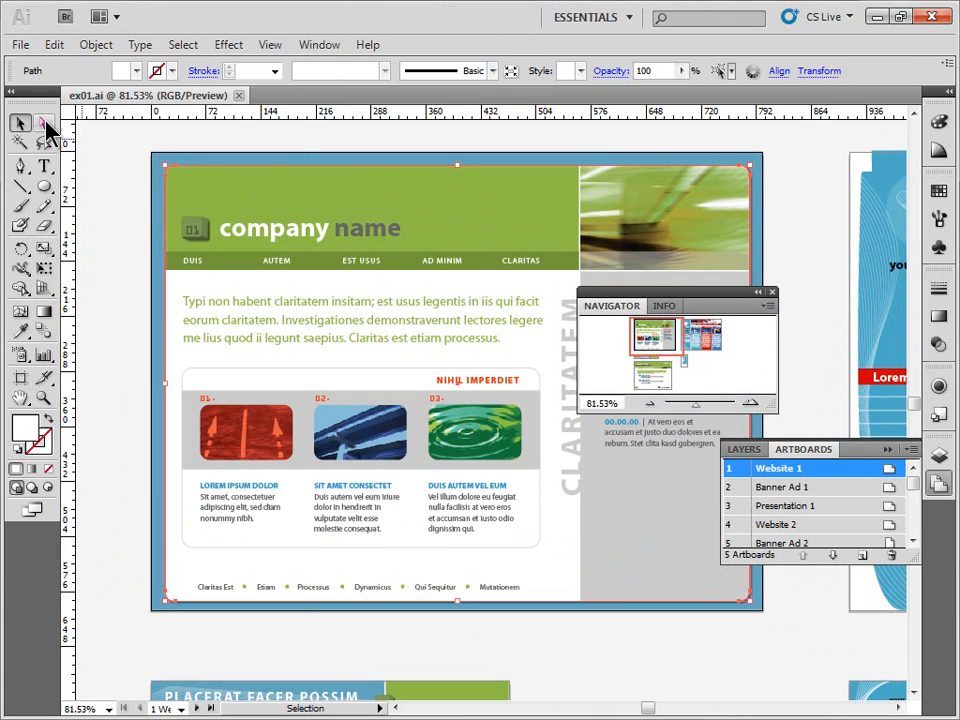
left_click(24, 44)
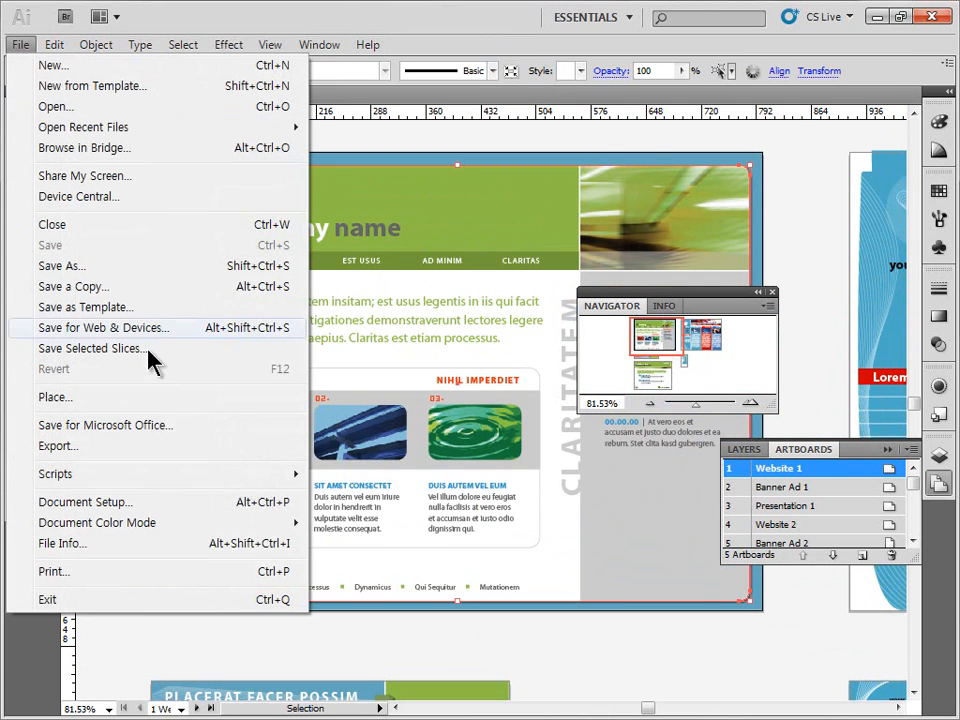
left_click(151, 514)
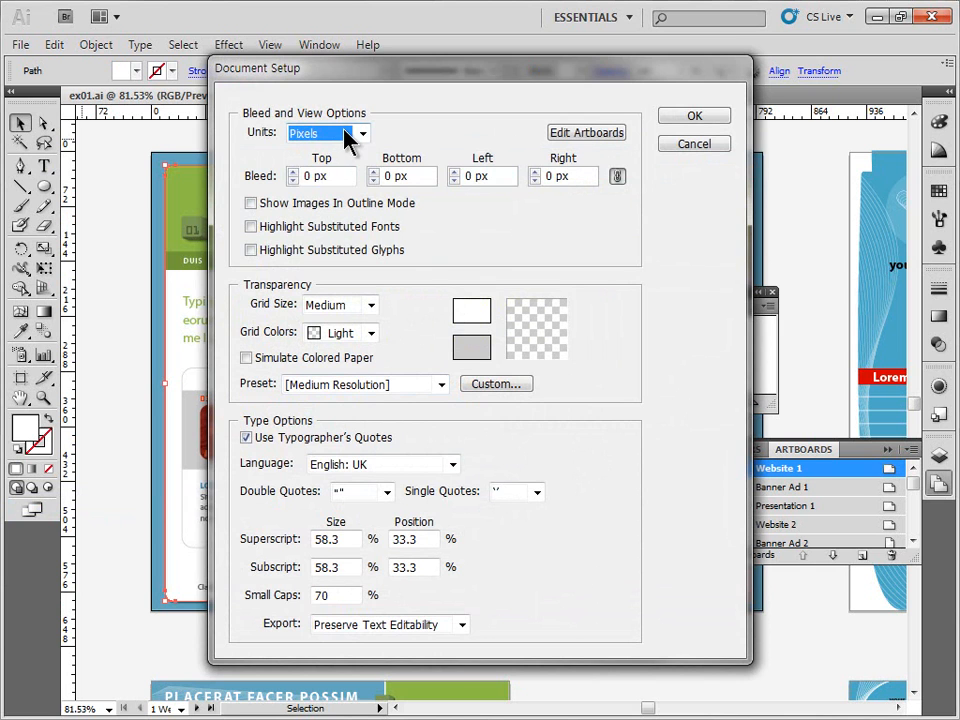
left_click(707, 120)
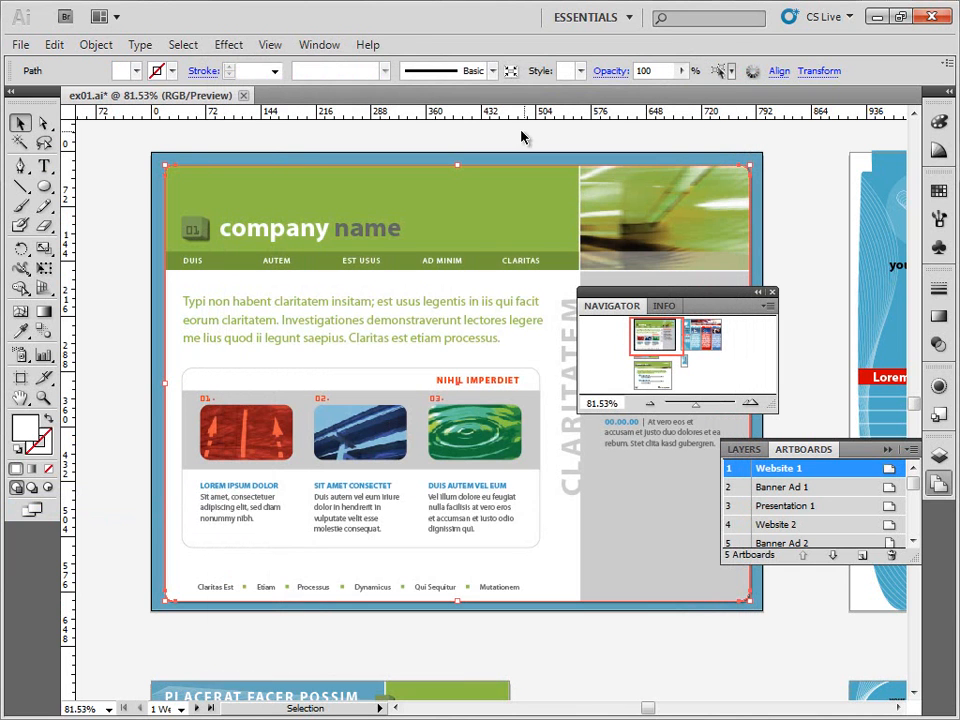
right_click(371, 119)
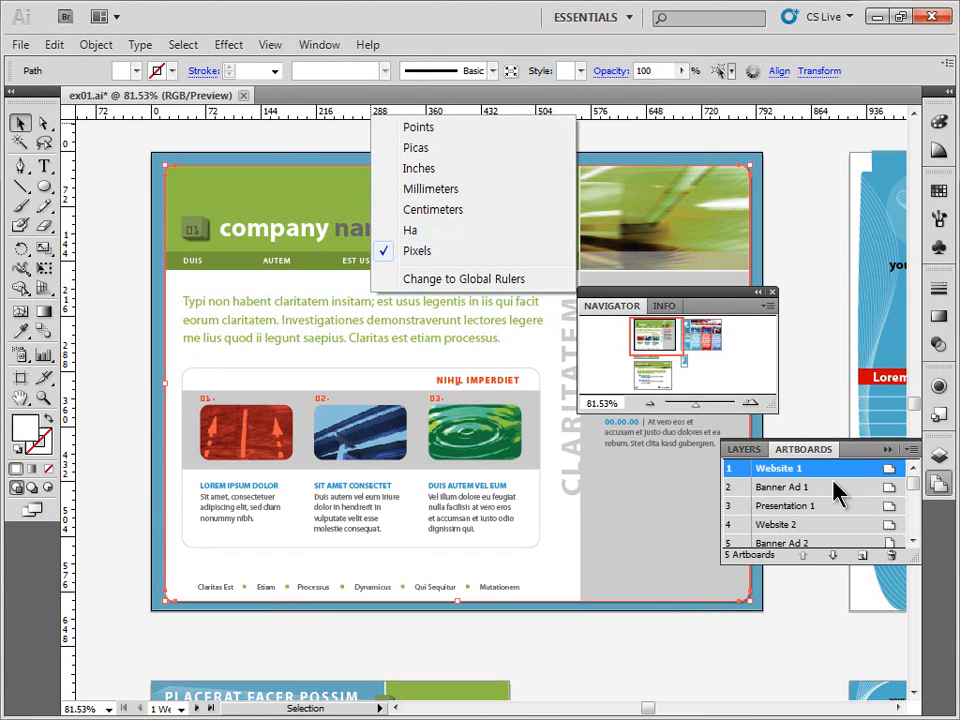
left_click(868, 451)
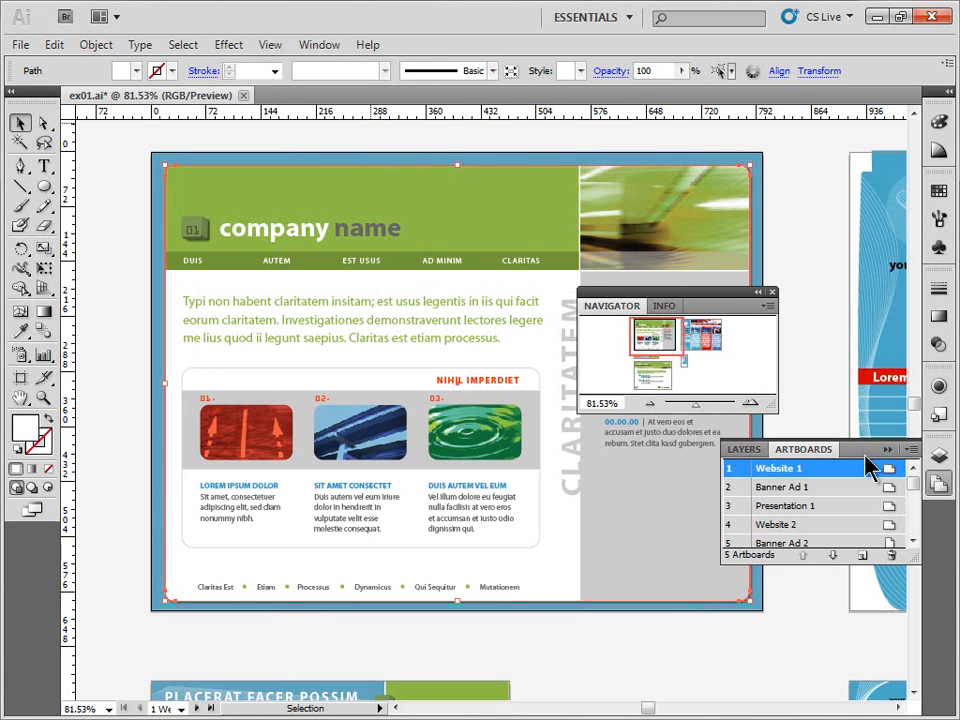
Step: Collapse and reopen the Artboards list, and make it taller so all five artboards fit
left_click(942, 485)
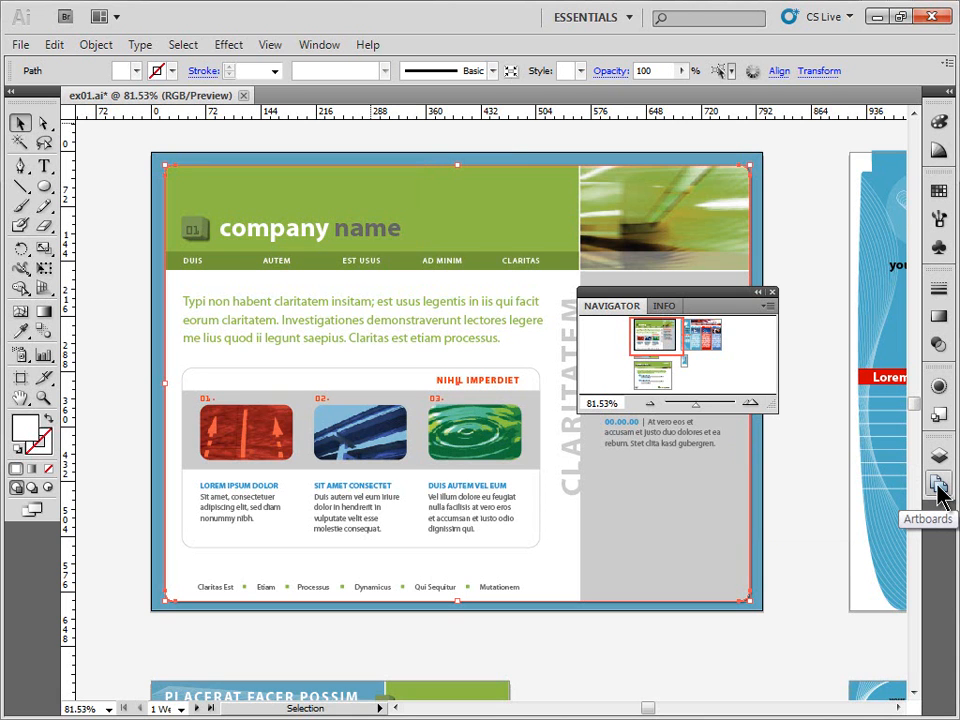
left_click(942, 487)
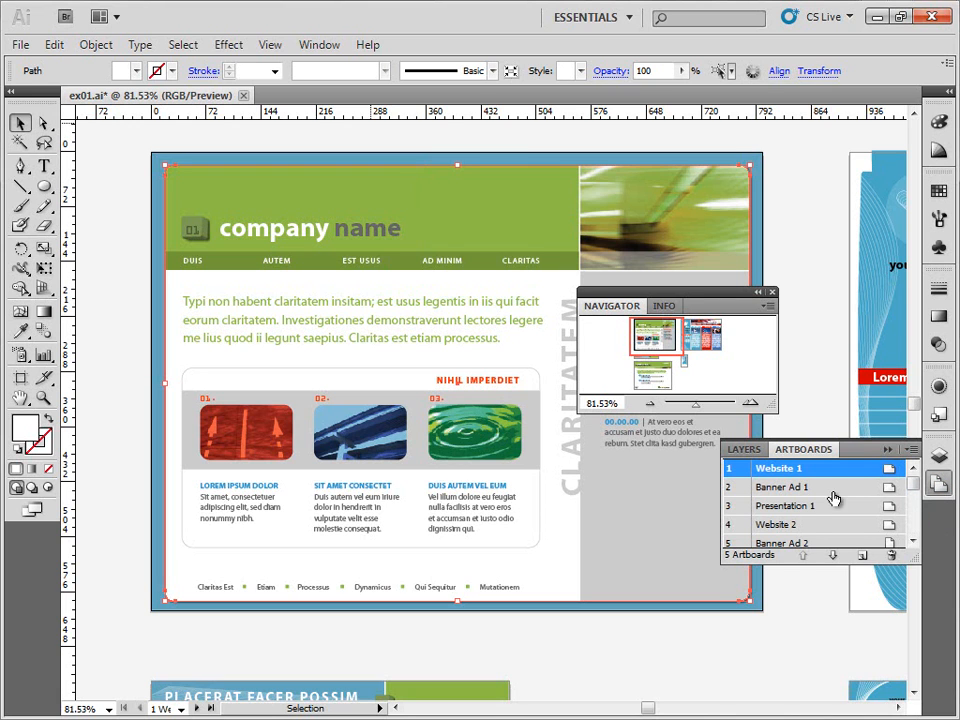
left_click_drag(913, 558, 907, 597)
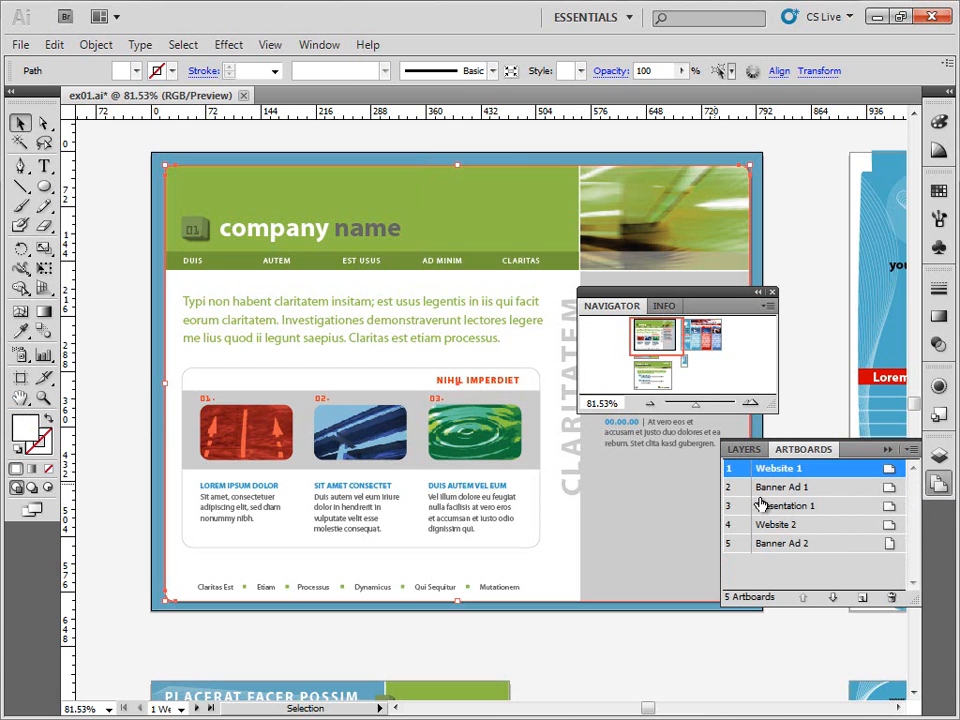
Step: Make Banner Ad 1, Presentation 1, Website 2, Banner Ad 2 and Website 1 the active artboard in turn without changing the view
left_click(817, 488)
left_click(804, 506)
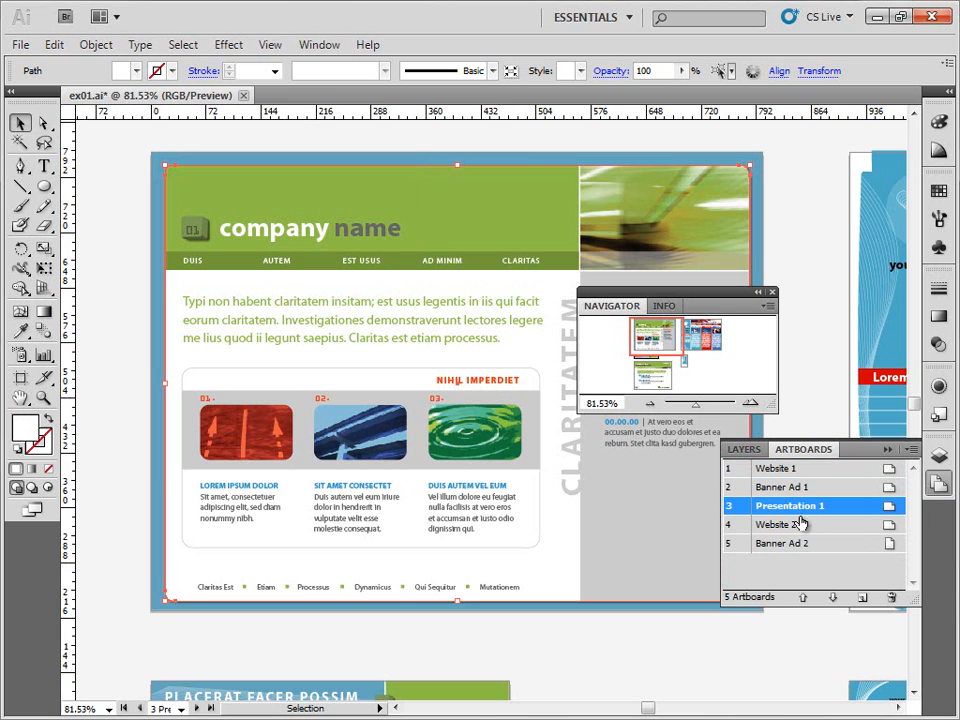
left_click(801, 524)
left_click(797, 542)
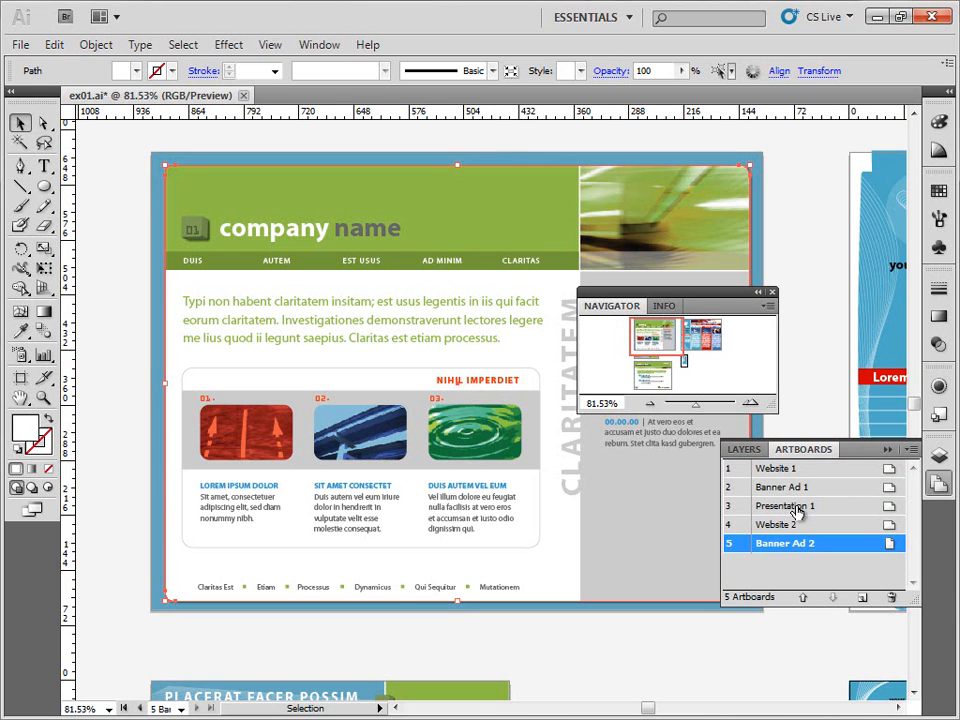
left_click(788, 469)
Step: Fit the artboards Banner Ad 1, Presentation 1, Website 2 and Banner Ad 2 in the window one after another
left_click(779, 490)
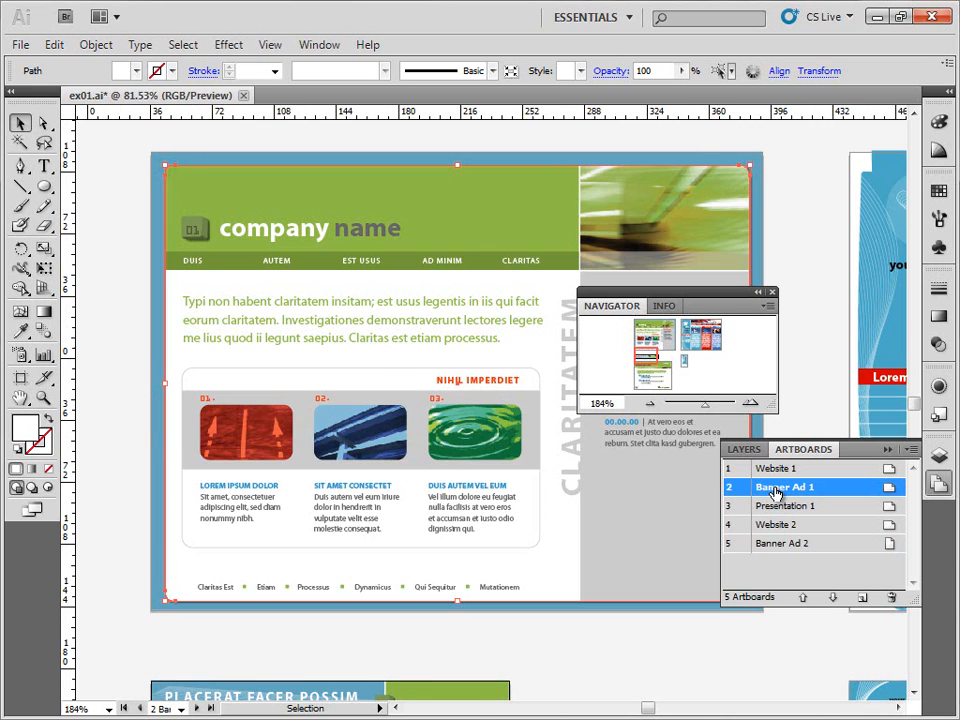
double_click(776, 490)
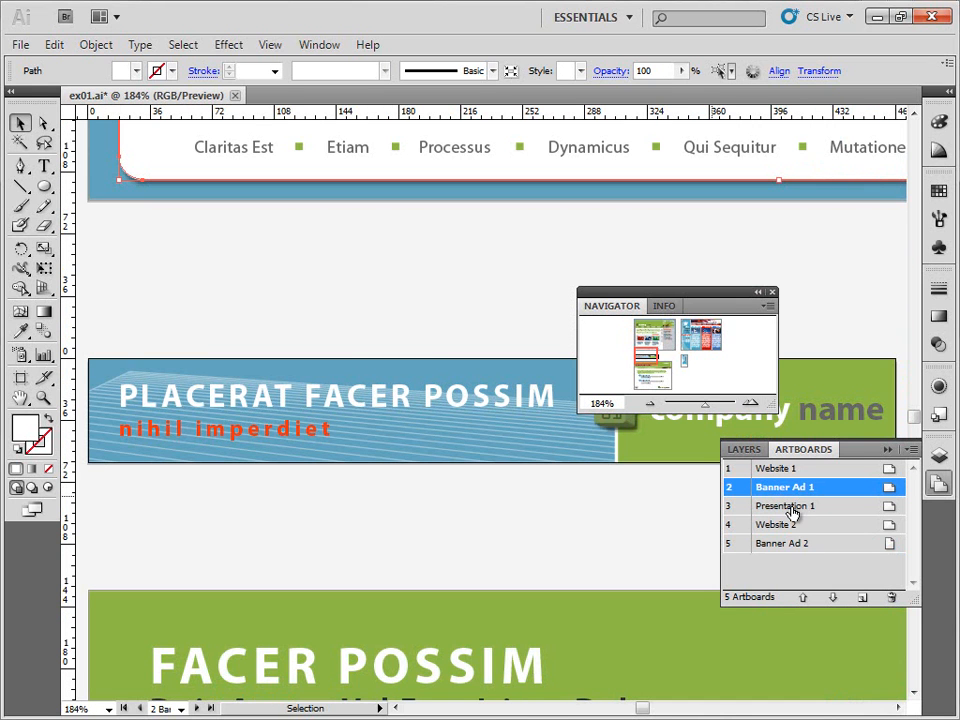
left_click(790, 508)
double_click(791, 508)
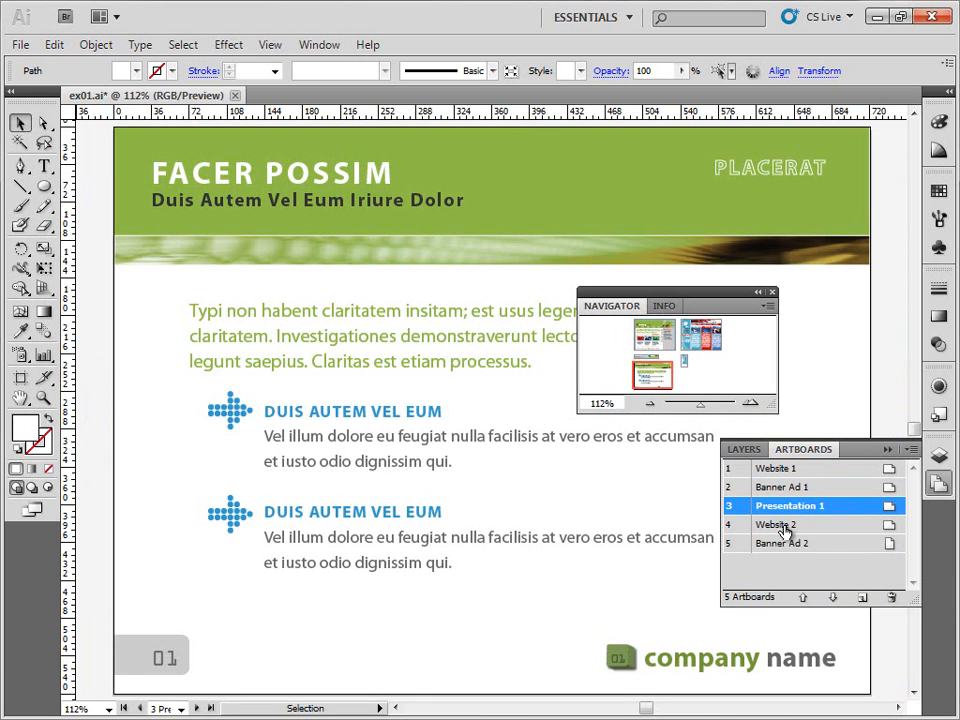
double_click(788, 526)
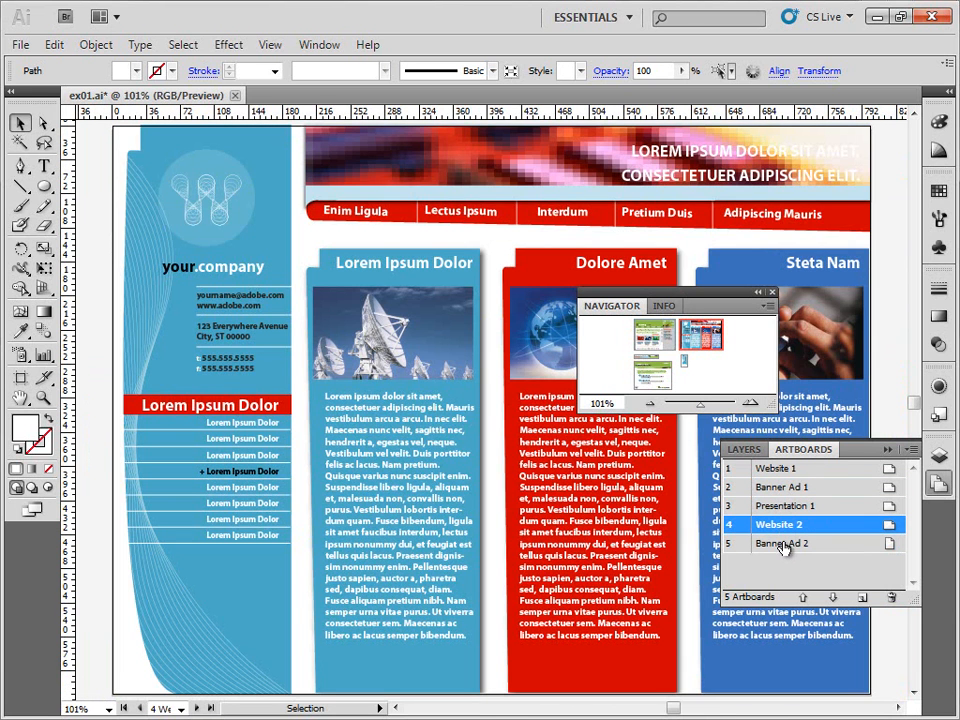
double_click(786, 543)
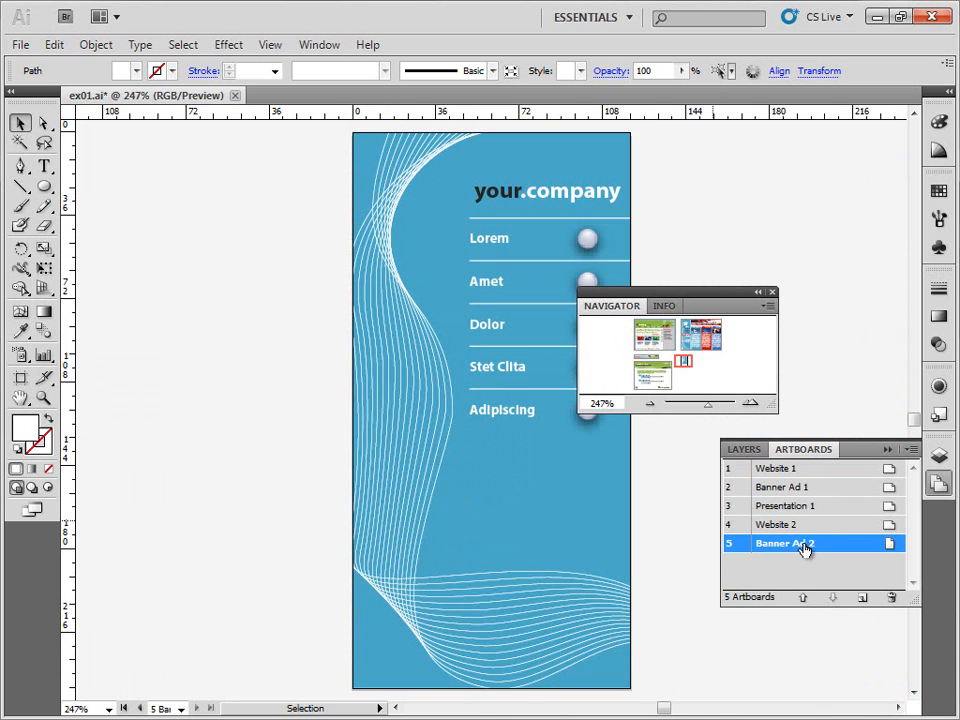
Step: Examine the size and position settings in Artboard Options for Website 1, Banner Ad 1 and Presentation 1 one after another
left_click(797, 474)
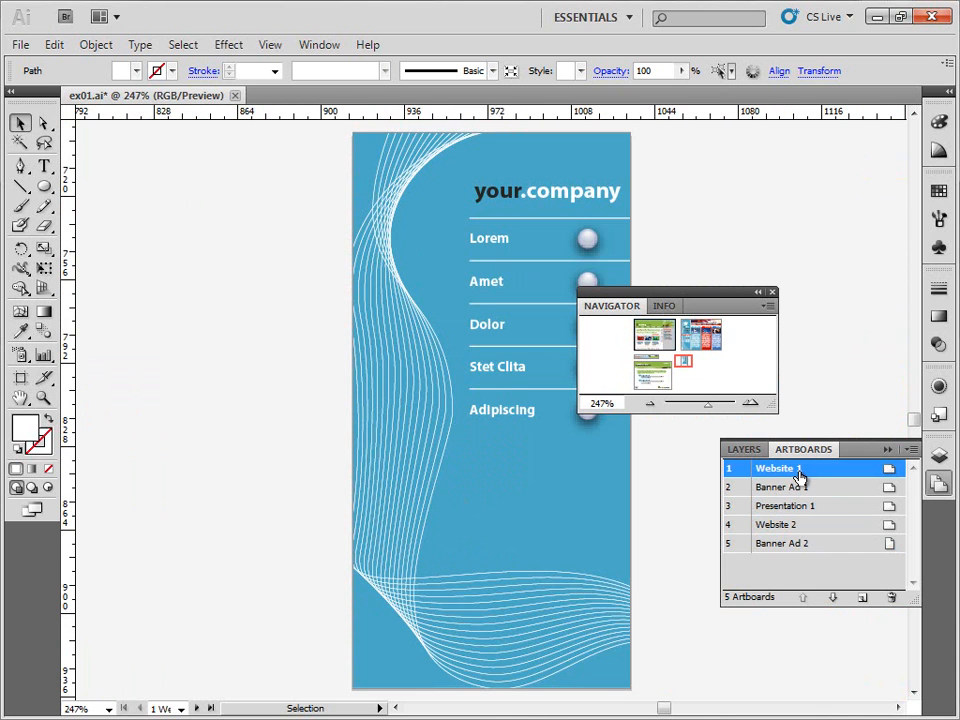
left_click(889, 474)
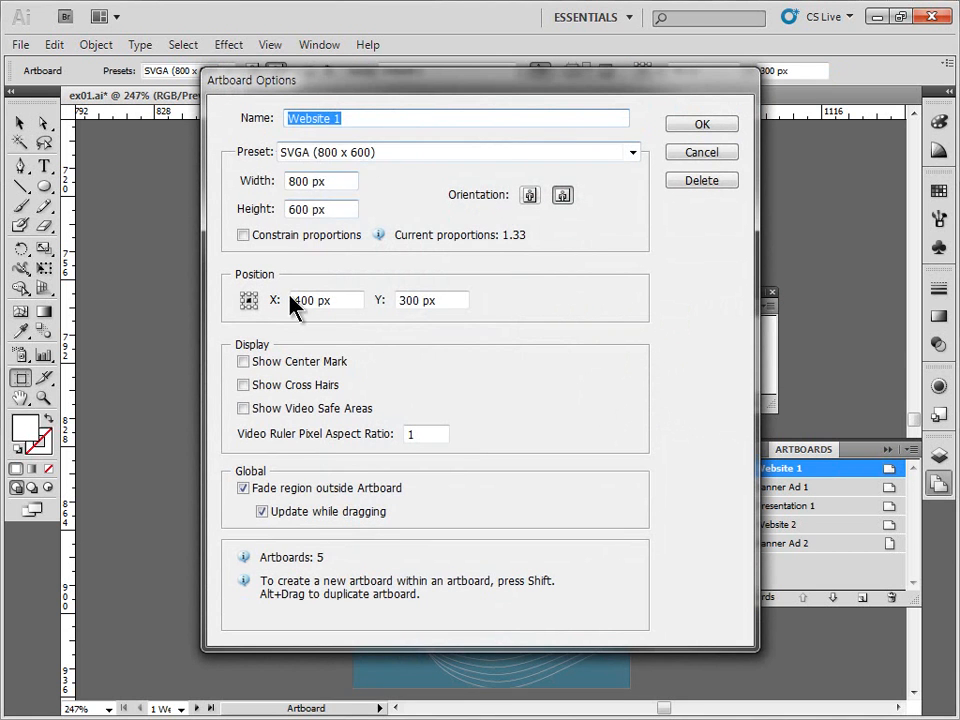
left_click(704, 127)
left_click(889, 490)
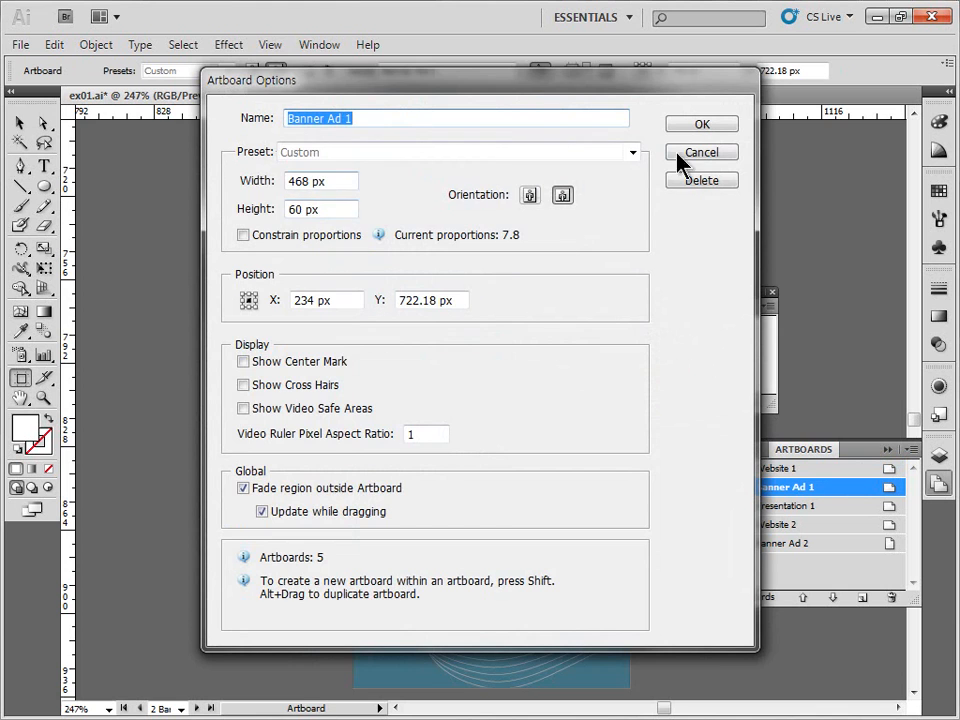
left_click(698, 124)
double_click(795, 507)
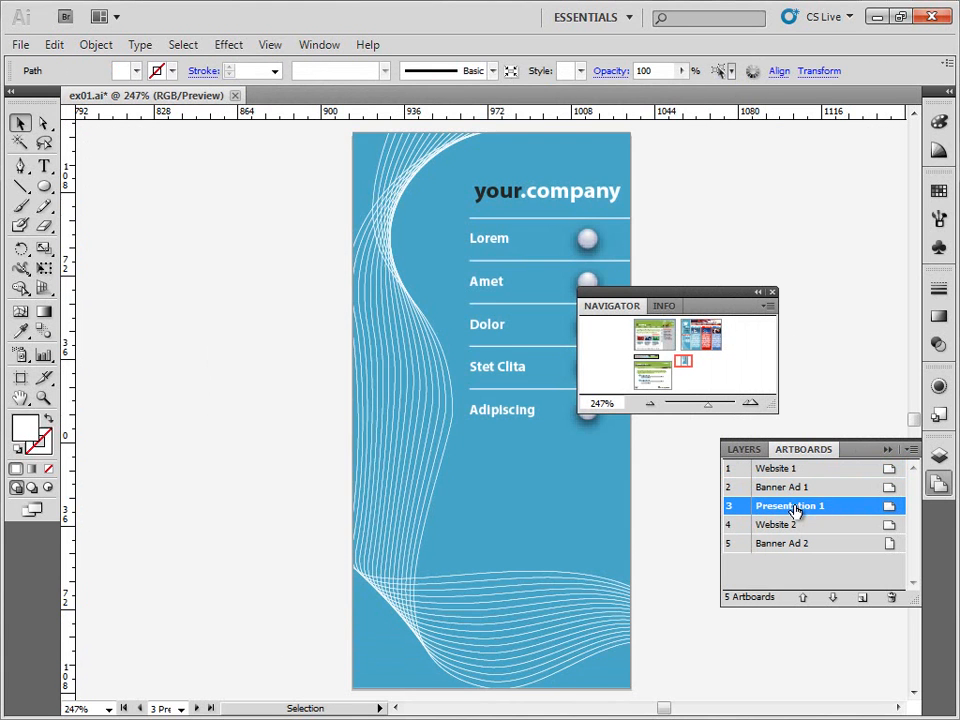
left_click(889, 507)
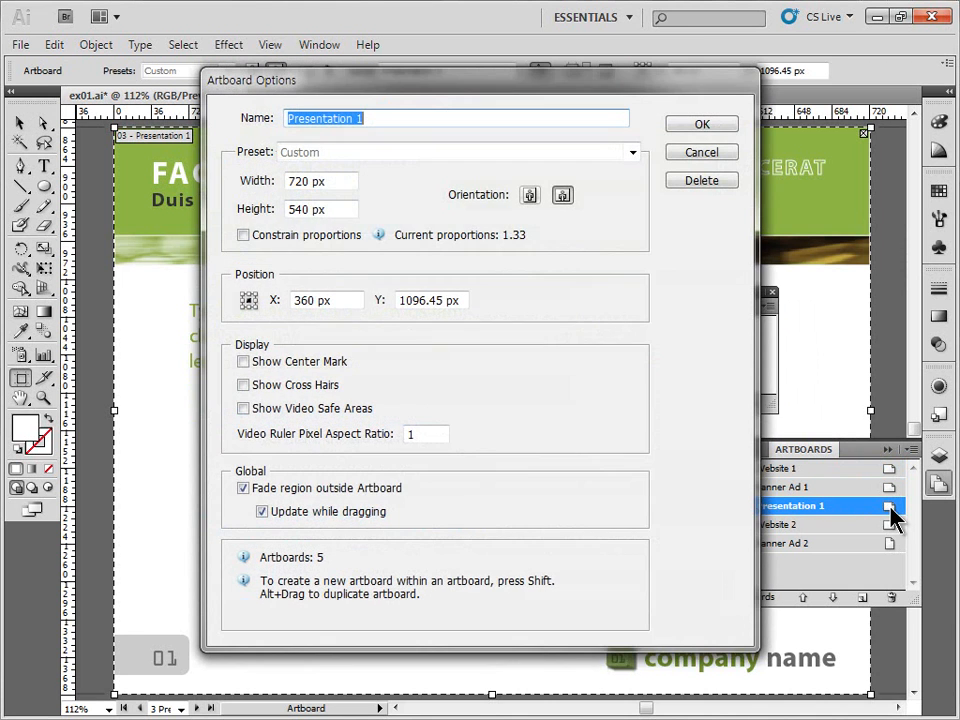
left_click(688, 127)
Step: Add a new blank artboard after Banner Ad 2 and set its width to 100 px
double_click(858, 526)
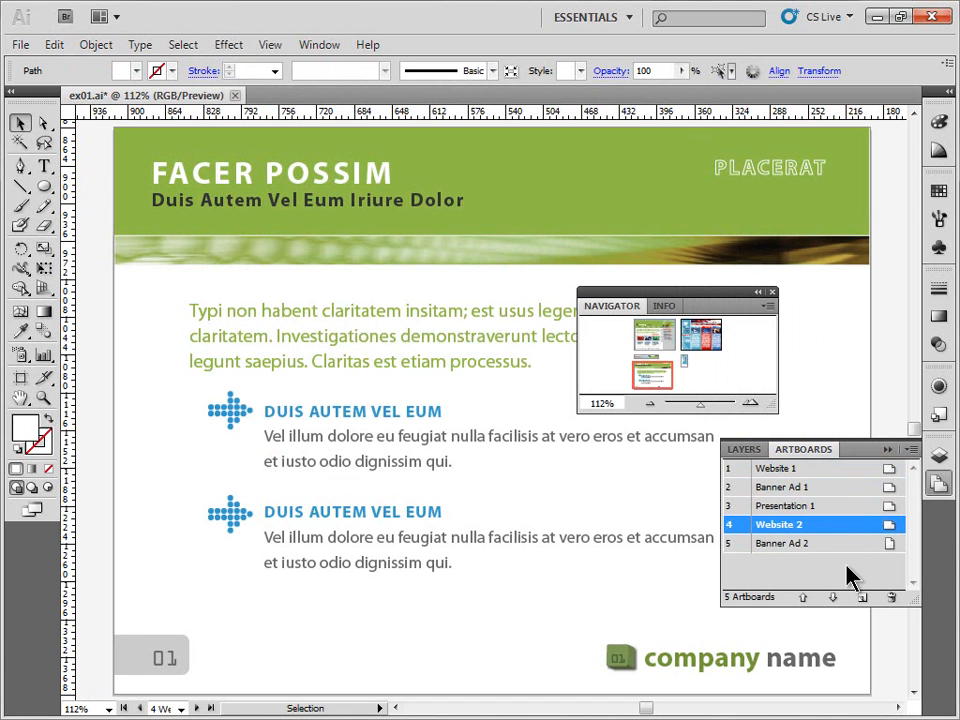
left_click(849, 574)
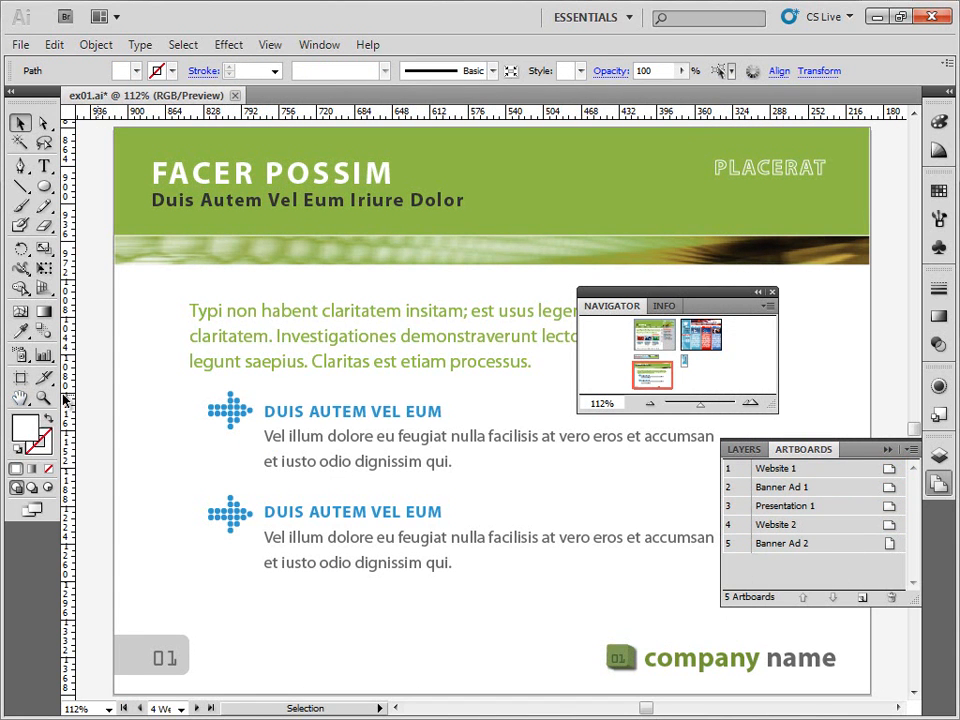
left_click(863, 600)
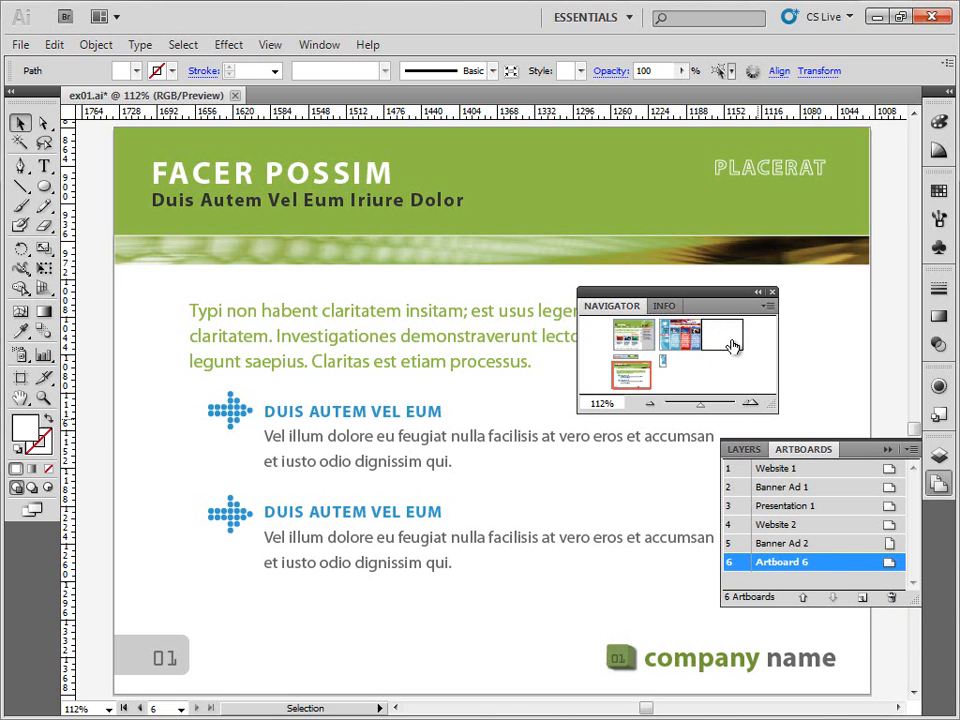
left_click(888, 568)
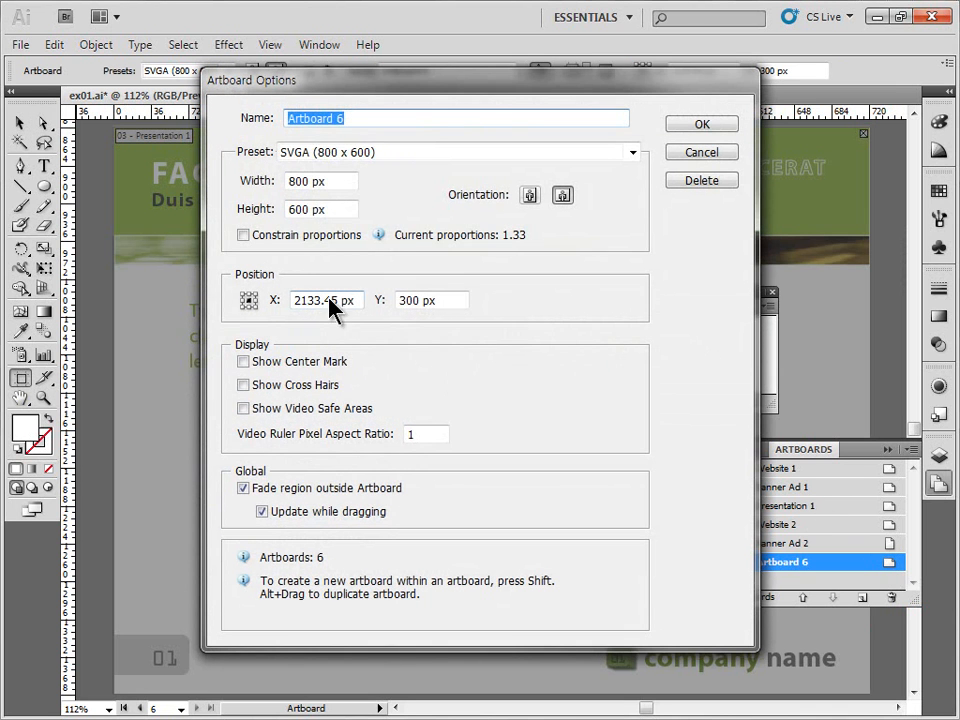
double_click(308, 180)
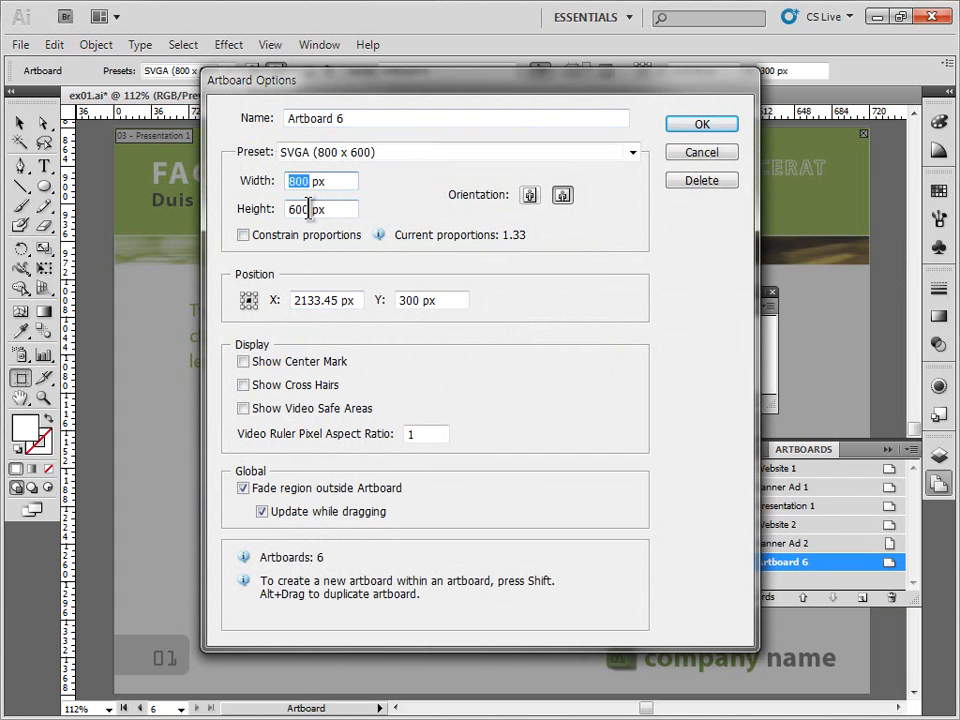
type("100")
left_click(700, 124)
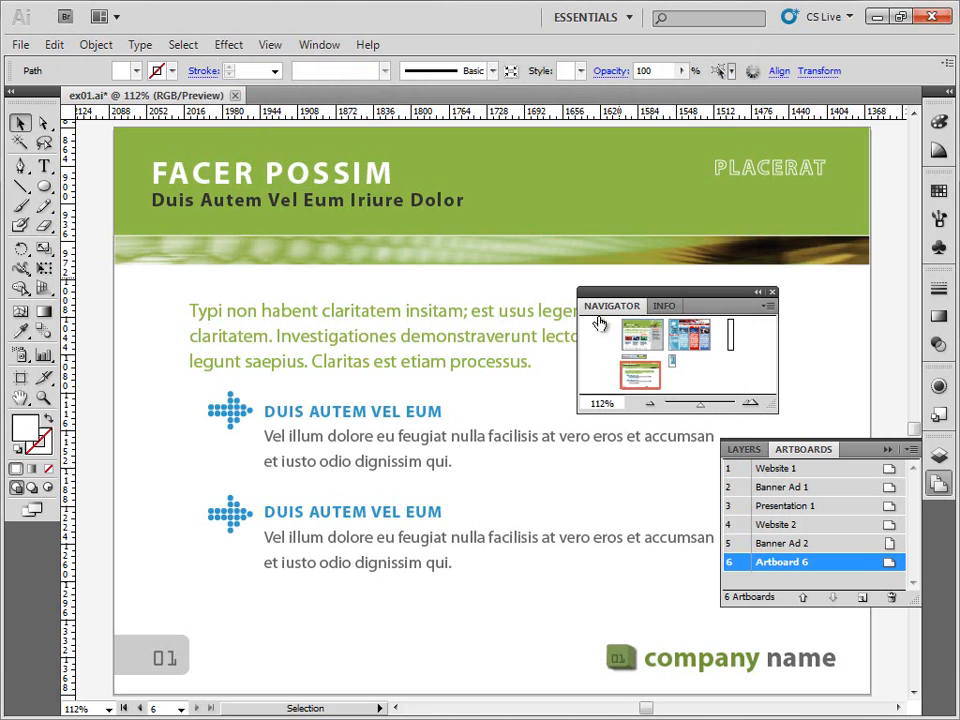
Step: Bring the new narrow artboard into view and delete it from the document
left_click_drag(662, 345, 730, 335)
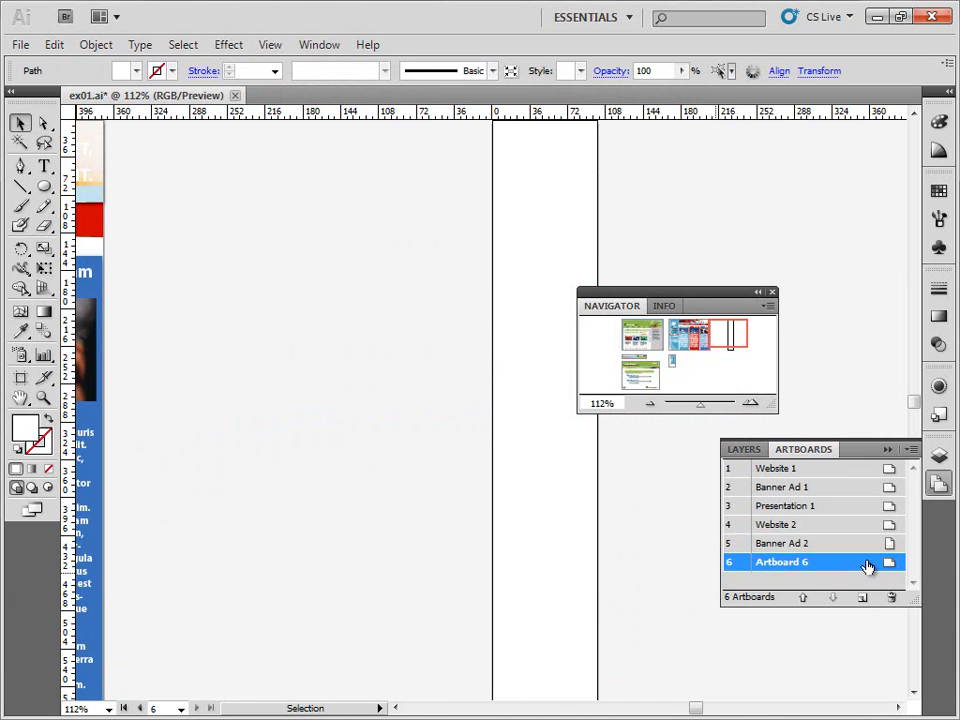
left_click(891, 598)
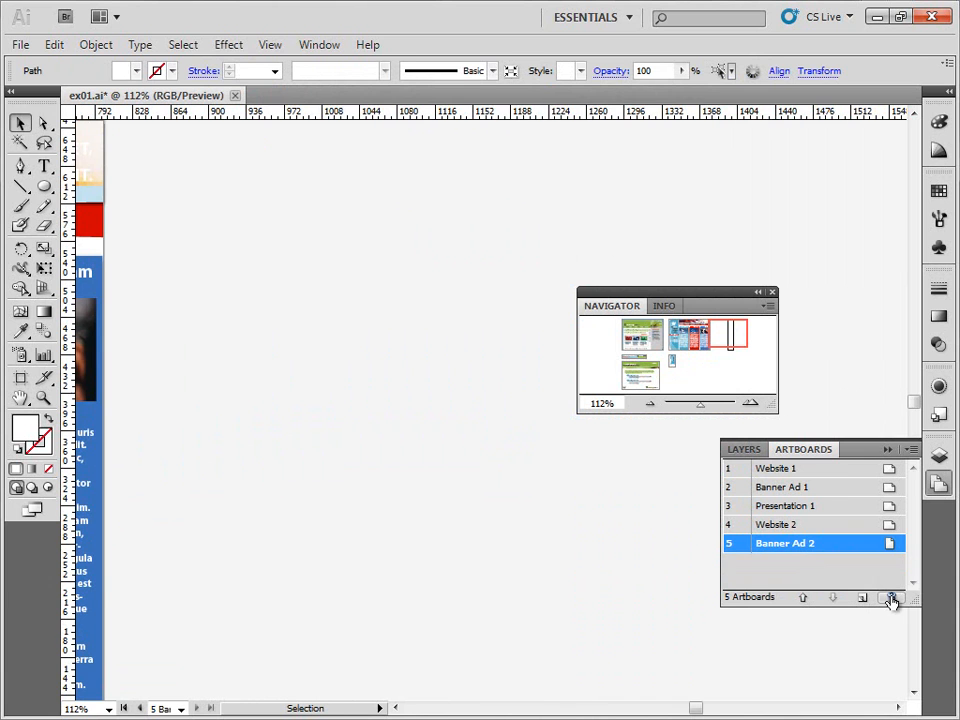
left_click_drag(746, 358, 699, 339)
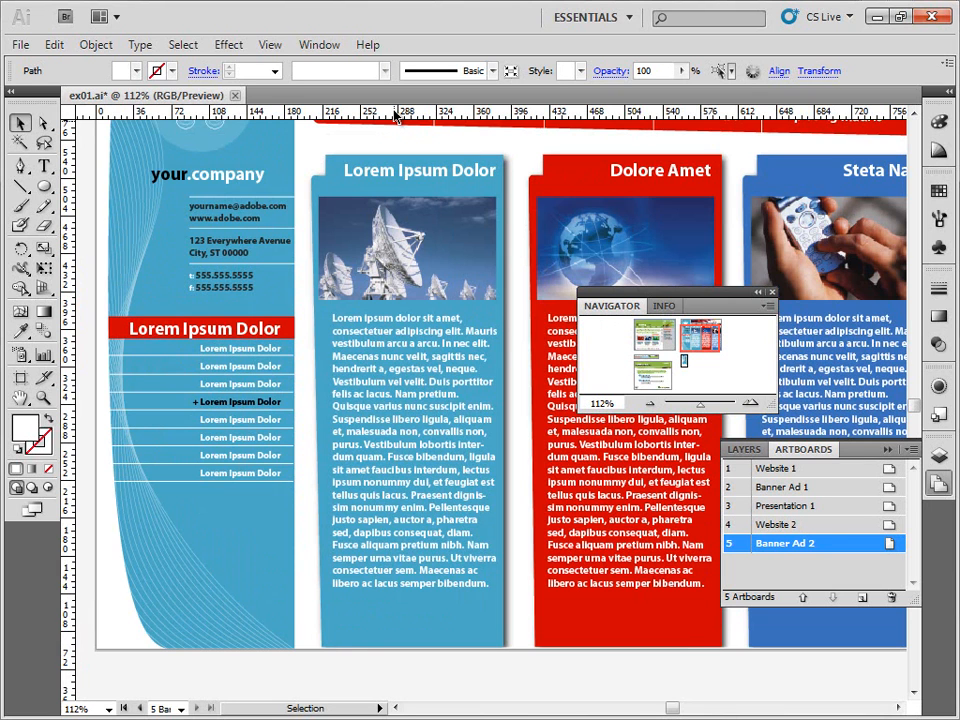
Step: Select Website 1's blue background shape to make that artboard active, and fit the artboard in the window
key("space")
left_click_drag(219, 226, 455, 455)
left_click_drag(240, 405, 448, 300)
left_click_drag(288, 320, 373, 336)
left_click_drag(195, 330, 257, 315)
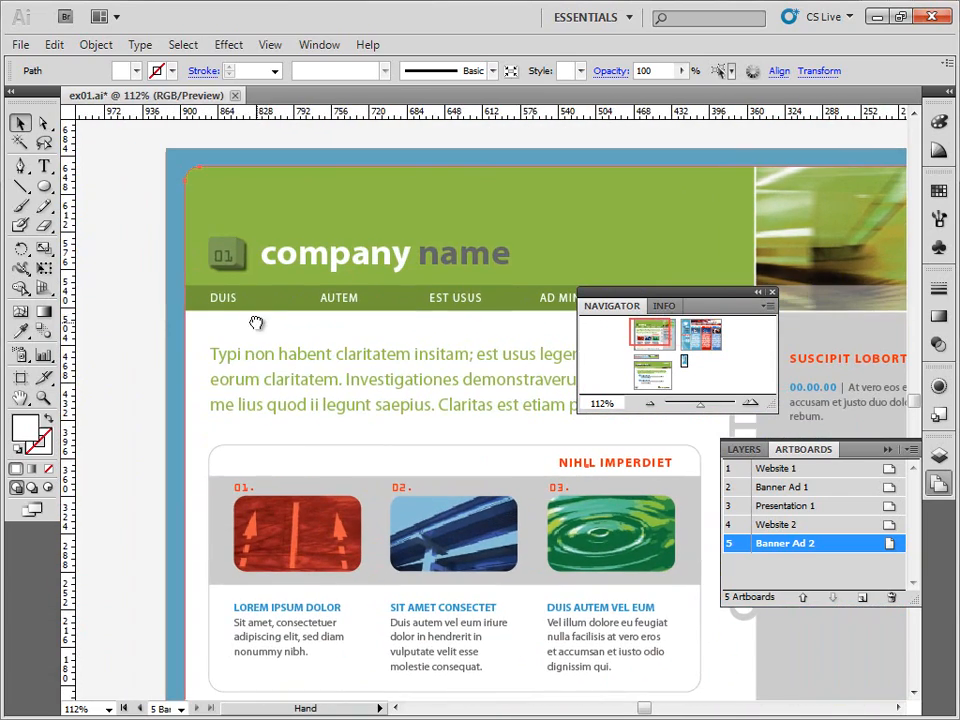
left_click(177, 182)
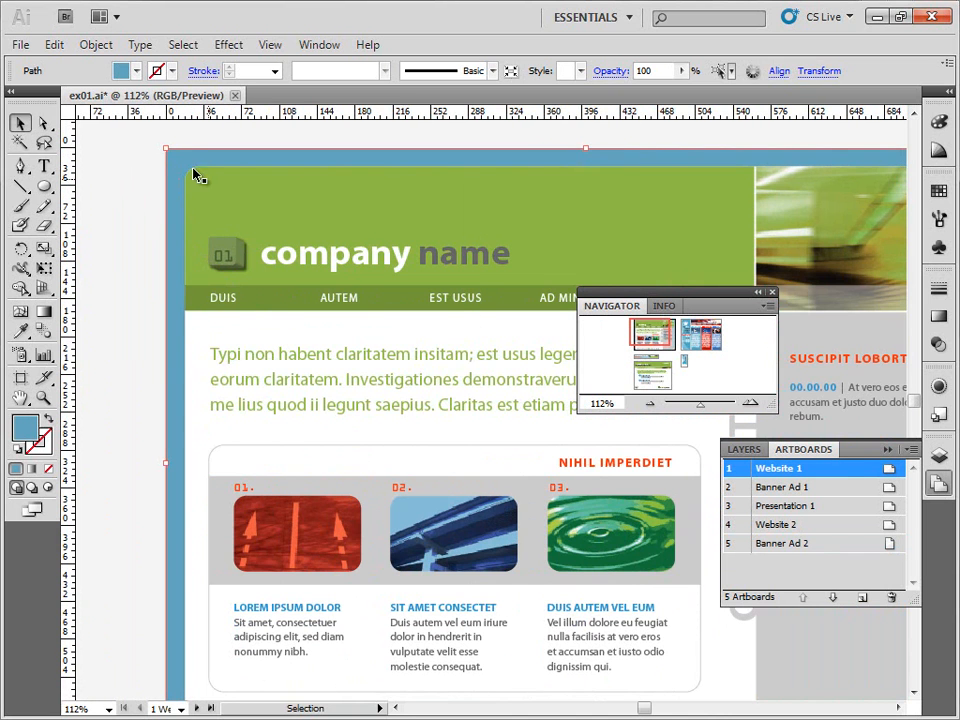
double_click(842, 474)
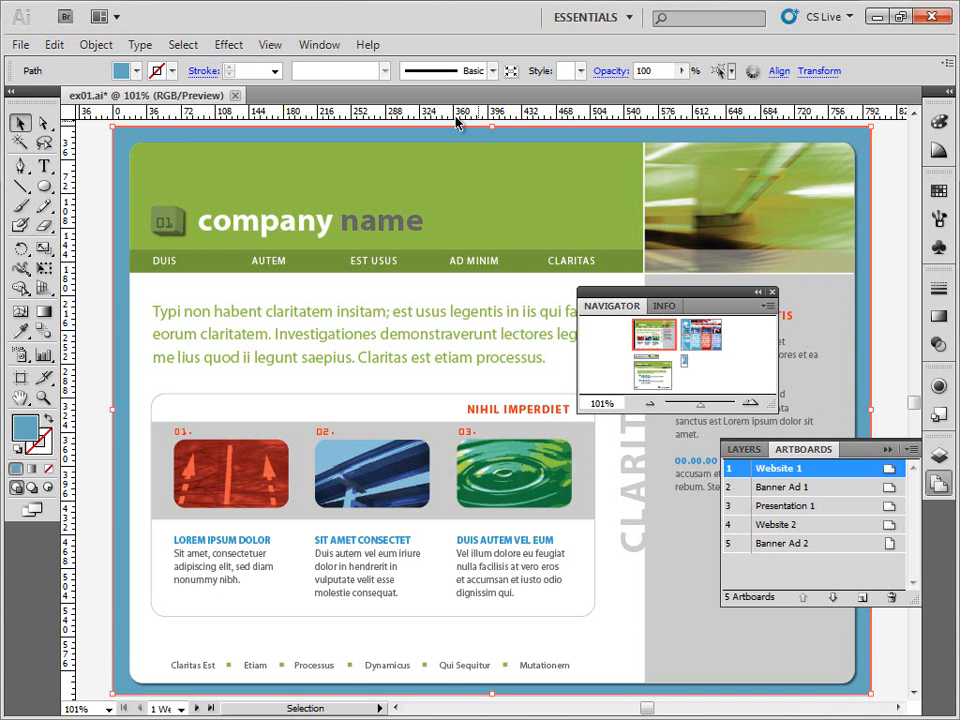
Step: Bring Website 2 into view and make Banner Ad 1, Presentation 1 and Website 2 the active artboard in turn
key("space")
left_click_drag(803, 203, 257, 236)
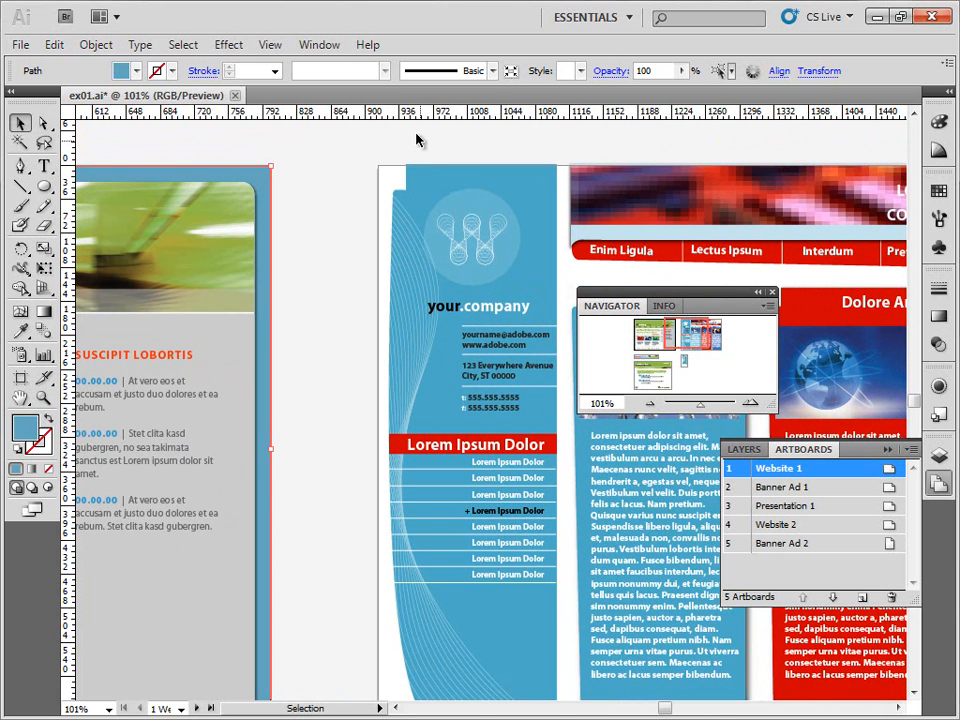
left_click(768, 487)
left_click(775, 505)
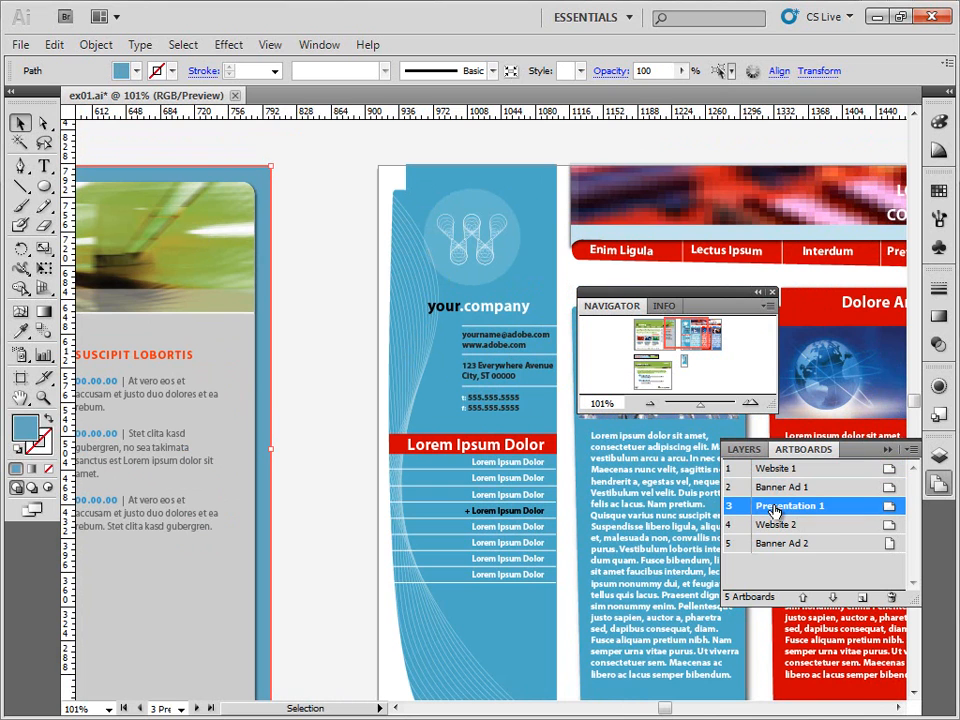
left_click(777, 527)
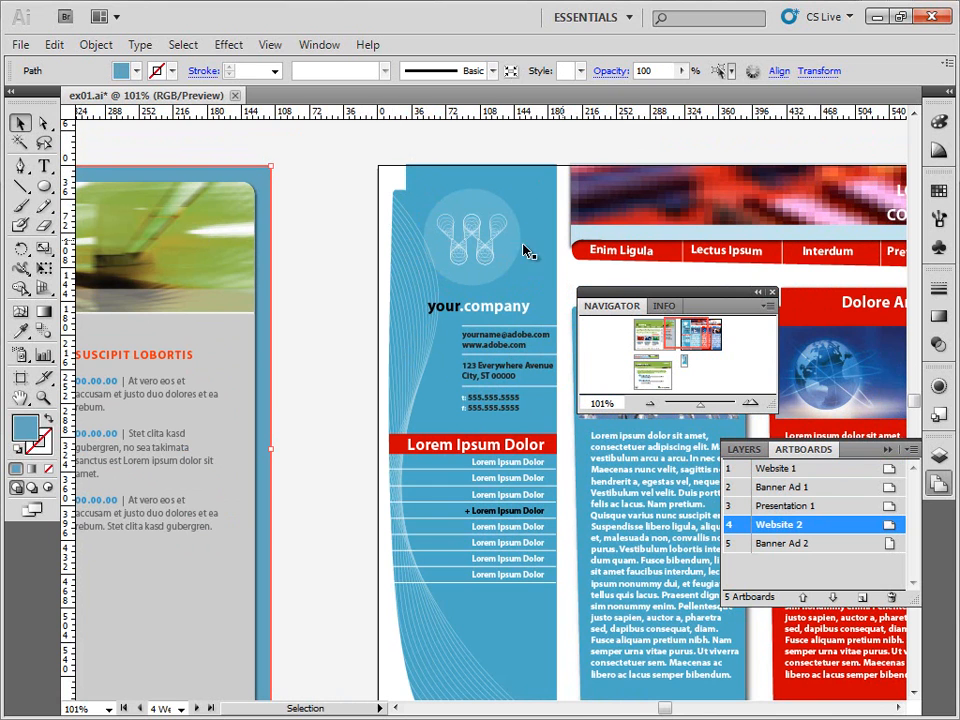
Step: On Website 1, with nothing selected, place a vertical guide at about 144 px and a horizontal guide along the menu bar's lower edge
left_click_drag(677, 223, 460, 211)
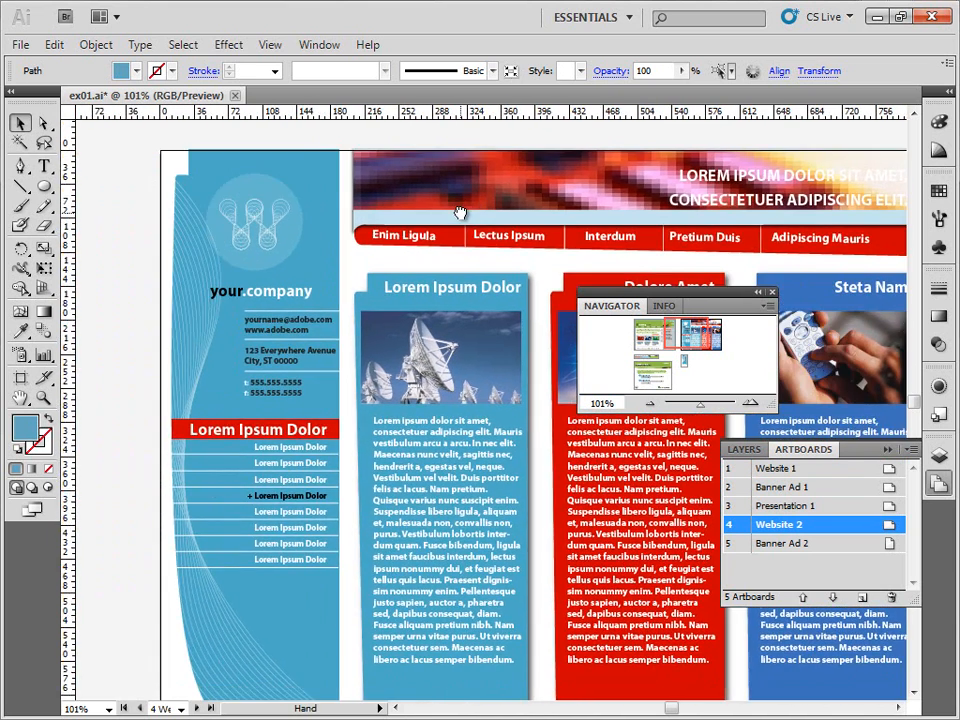
left_click_drag(266, 208, 503, 245)
left_click_drag(188, 262, 511, 259)
left_click_drag(255, 266, 581, 245)
left_click_drag(334, 243, 244, 245)
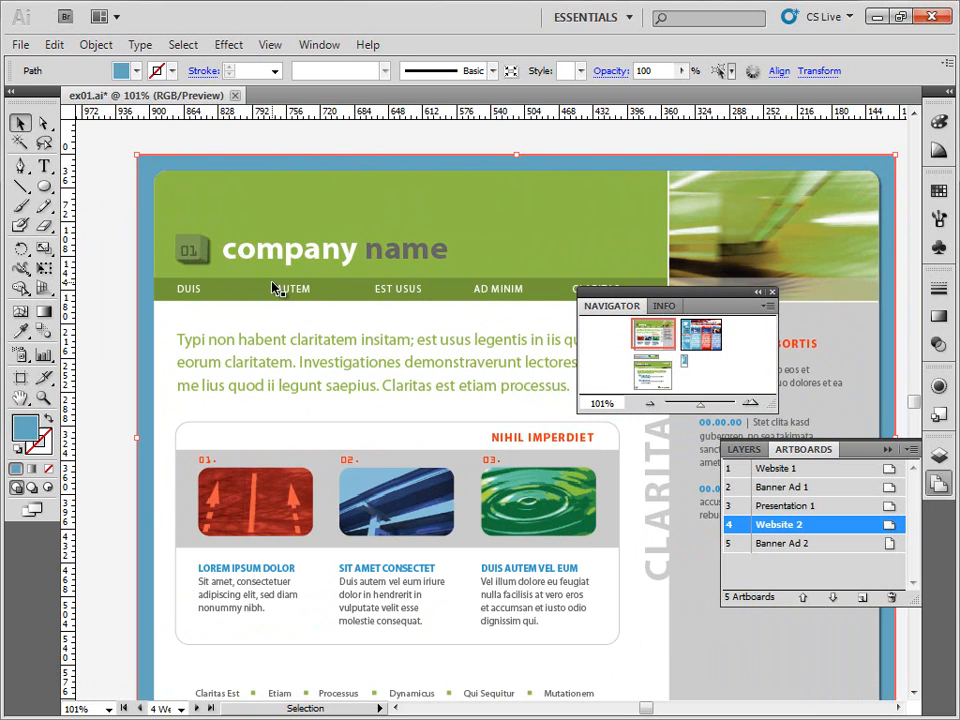
left_click(96, 207)
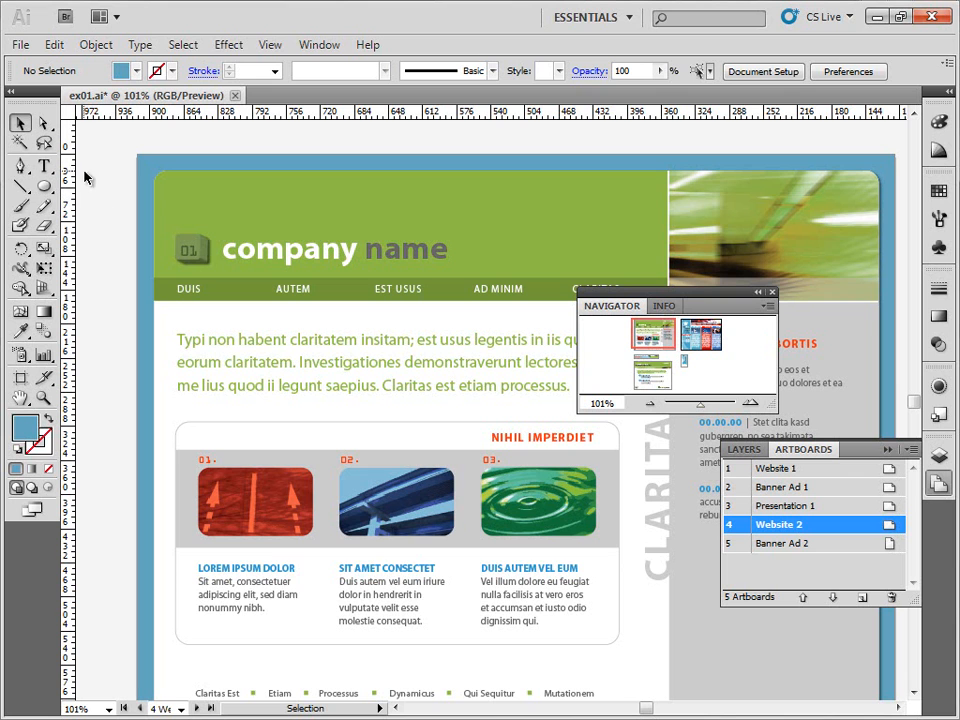
left_click_drag(68, 185, 272, 208)
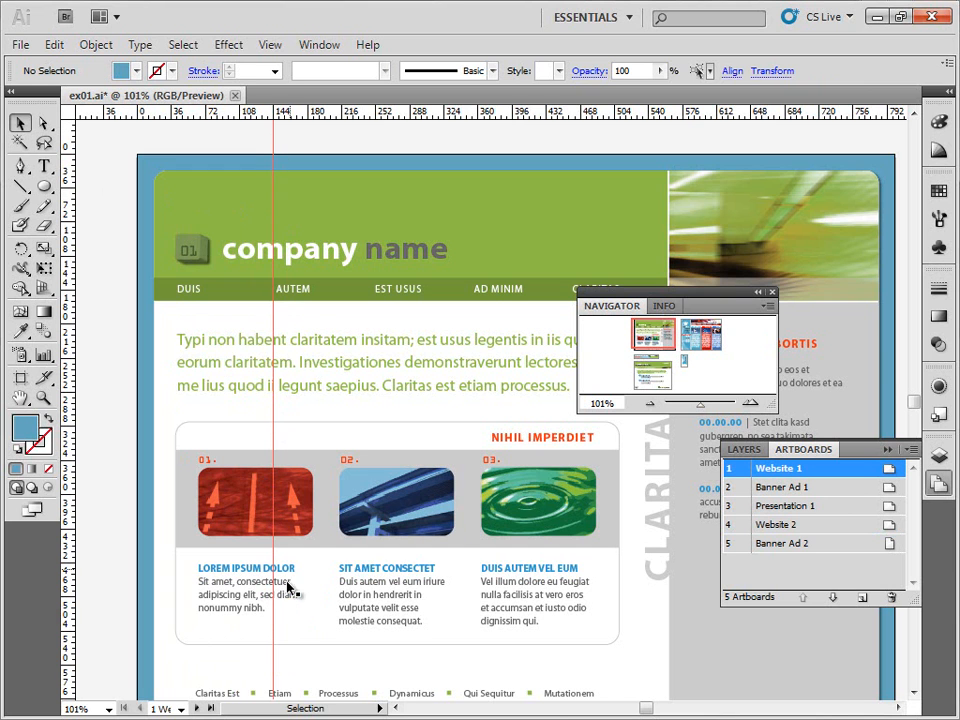
left_click_drag(304, 117, 327, 303)
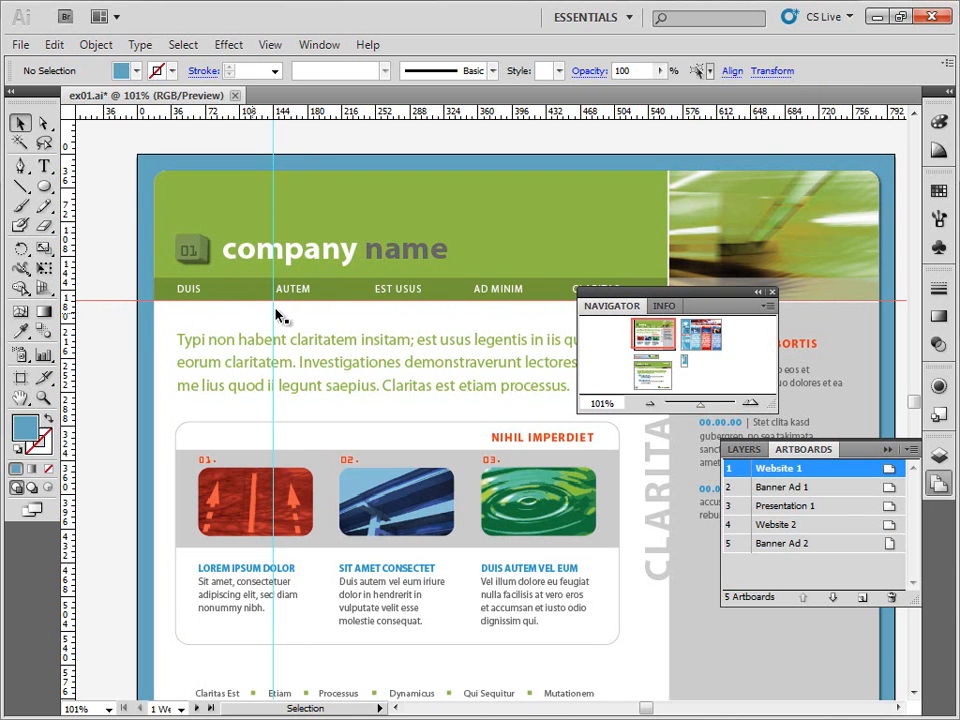
left_click(110, 332)
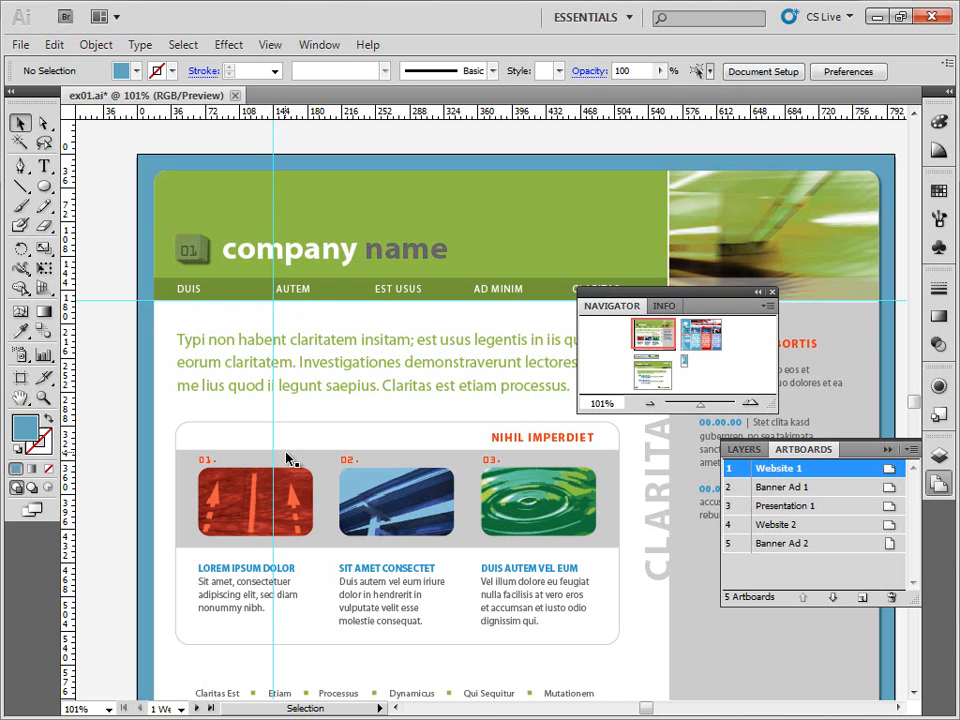
Step: Move the blue bridge picture up below the menu bar beside the vertical guide, and shift the green intro paragraph down and left
left_click(418, 502)
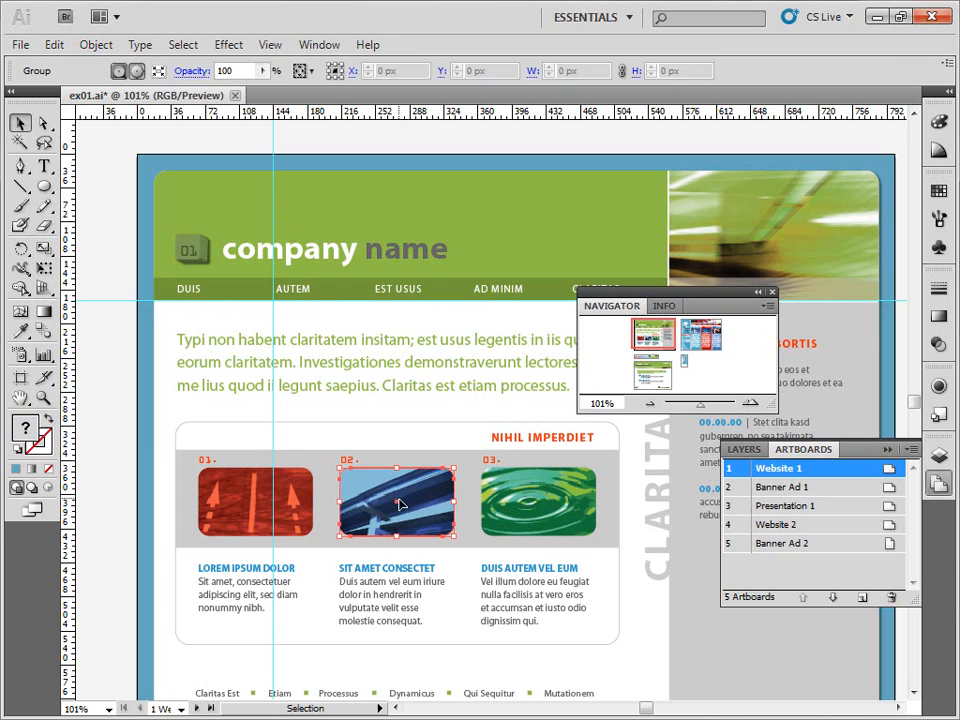
left_click_drag(390, 497, 317, 343)
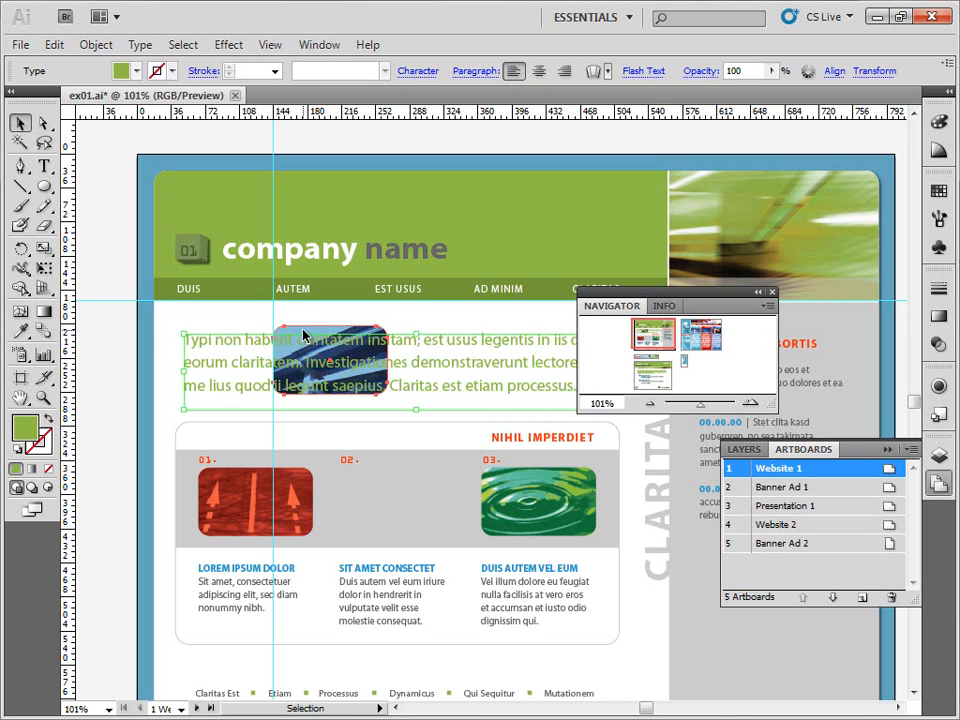
left_click(303, 331)
left_click_drag(249, 349, 104, 417)
left_click_drag(325, 366, 337, 360)
Step: Clear all guides from the document
left_click(272, 44)
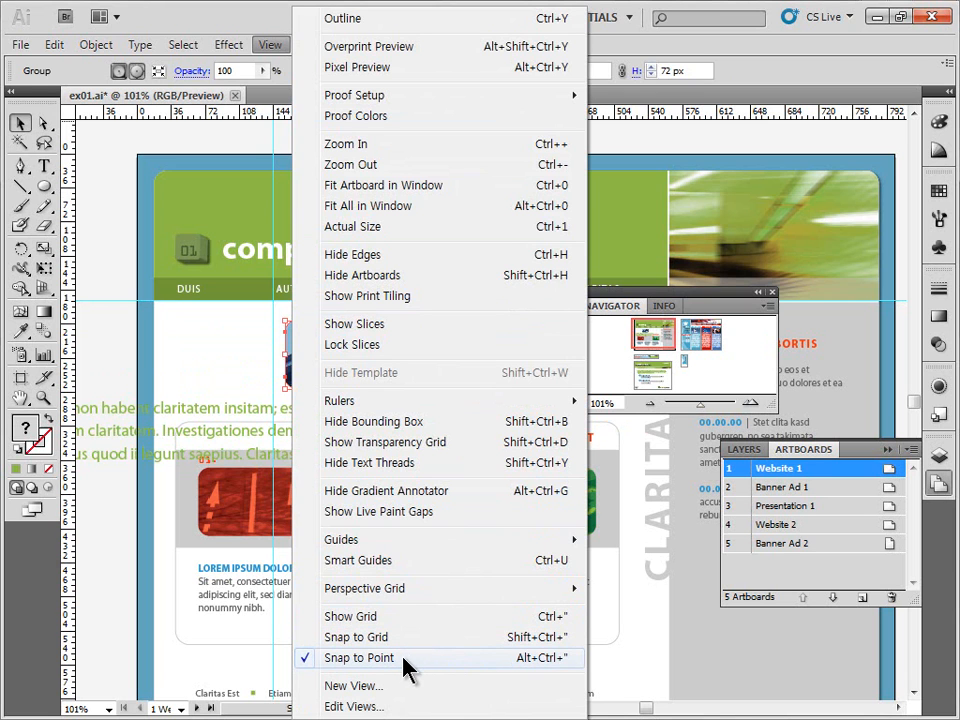
mouse_move(467, 542)
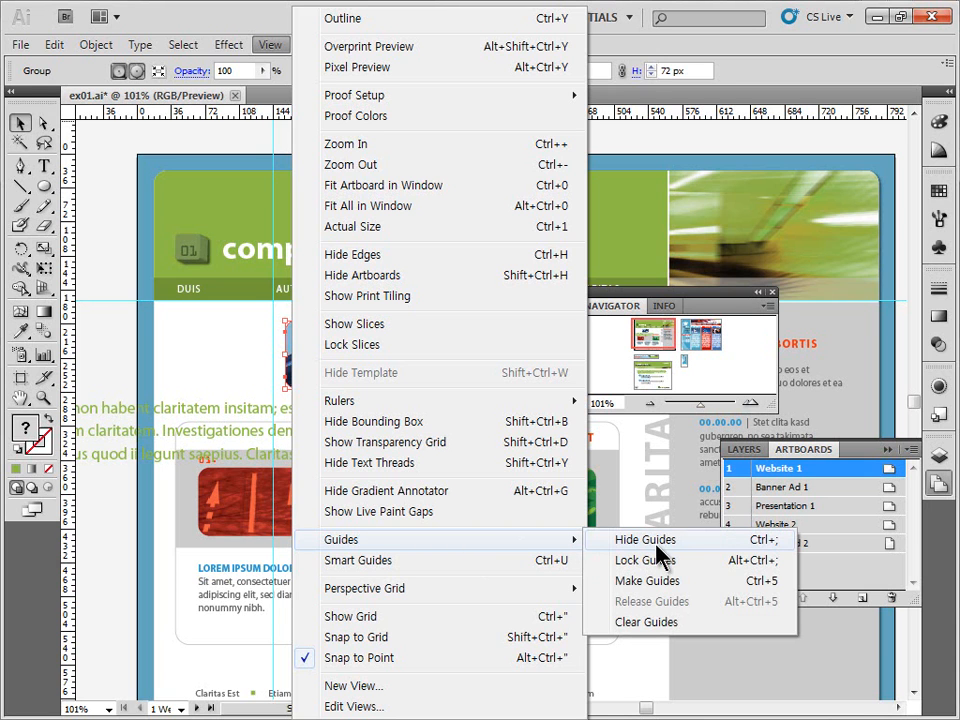
left_click(665, 622)
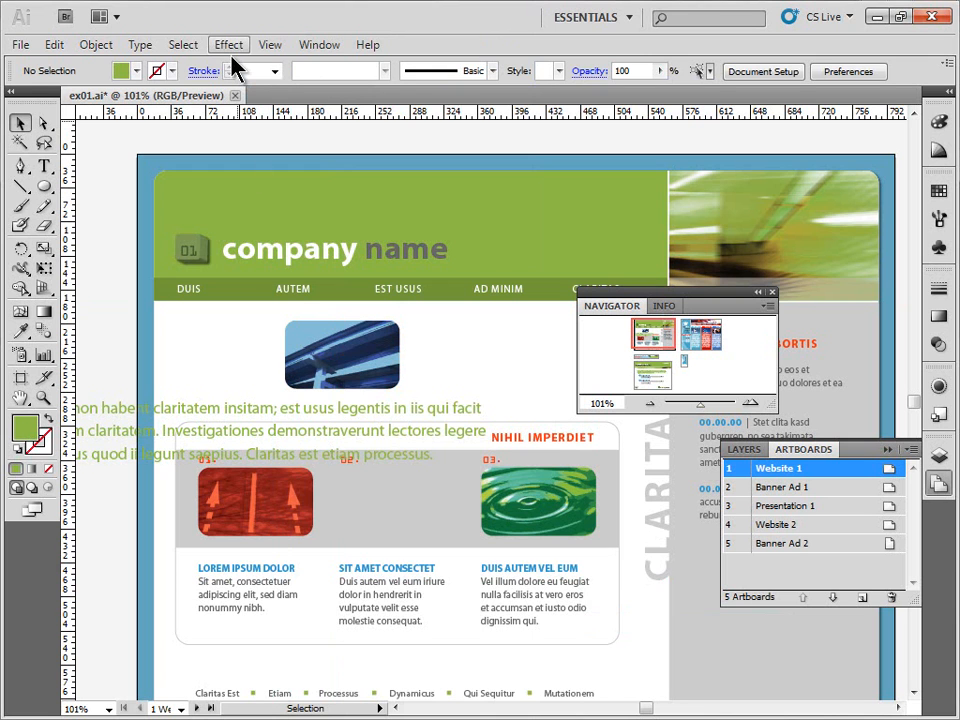
Step: On Website 1, place a vertical guide at about 112 px and a horizontal guide just below the menu bar
left_click_drag(66, 231, 244, 236)
left_click_drag(205, 111, 213, 314)
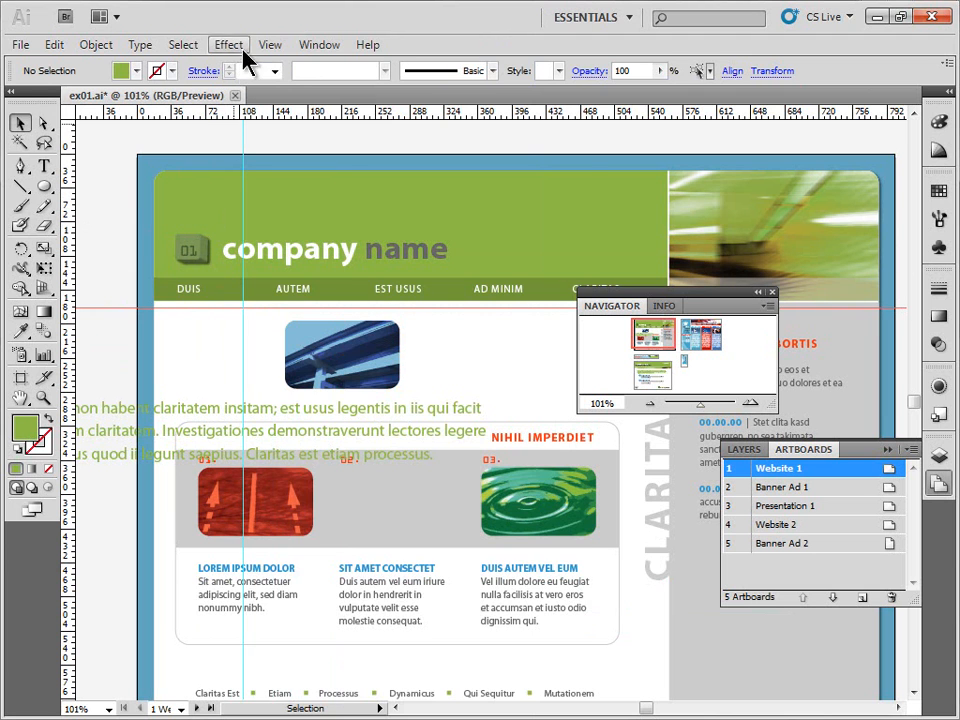
Step: Hide all guides in the document and show them again
left_click(270, 44)
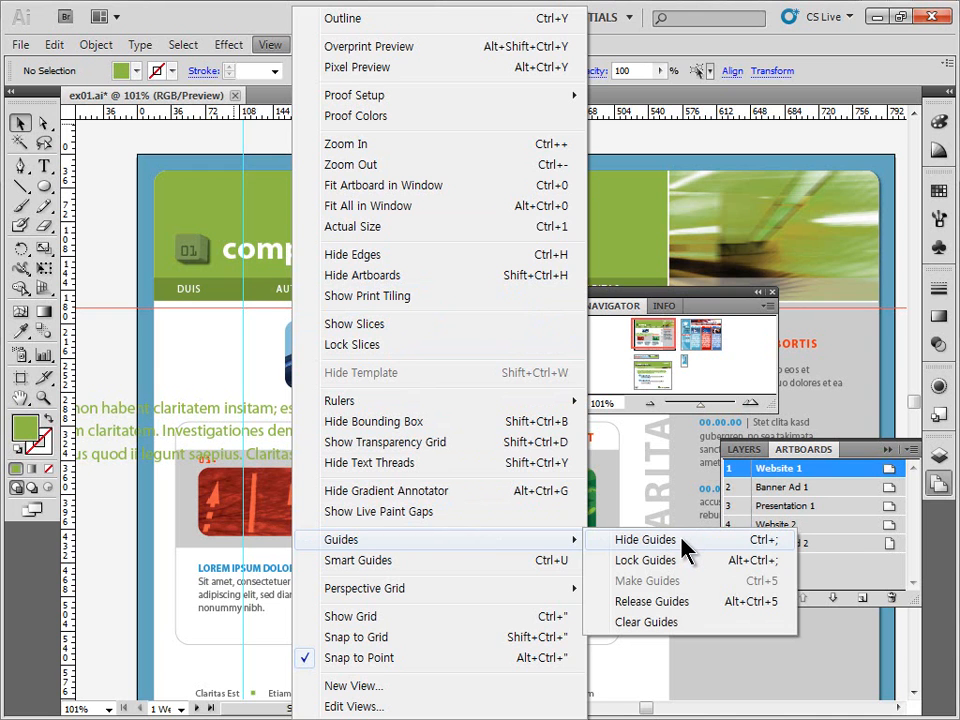
left_click(683, 541)
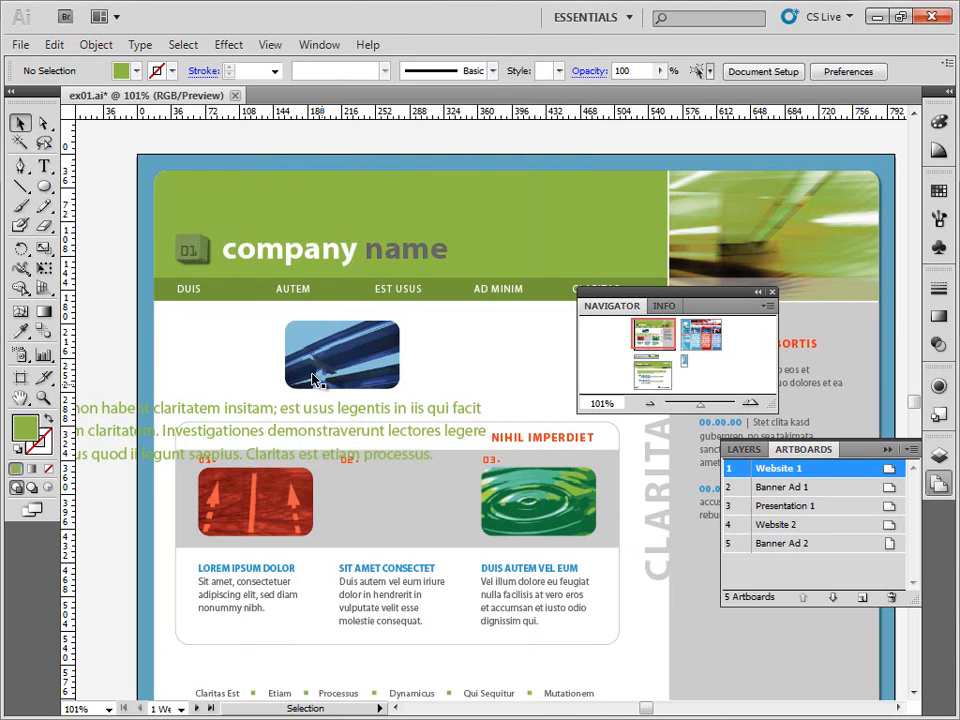
left_click(265, 46)
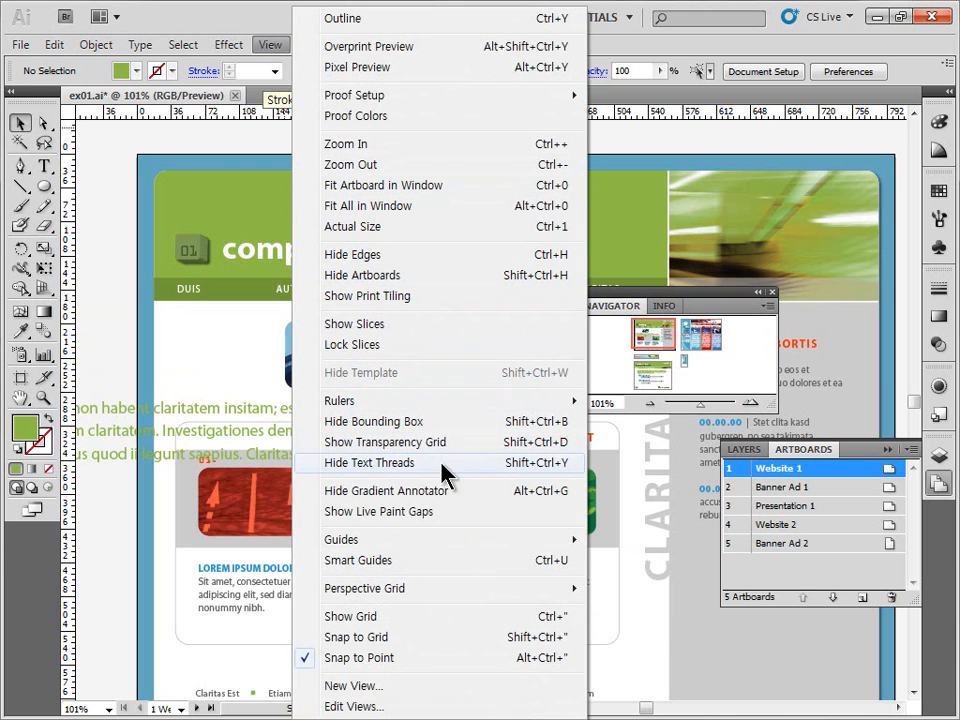
mouse_move(497, 553)
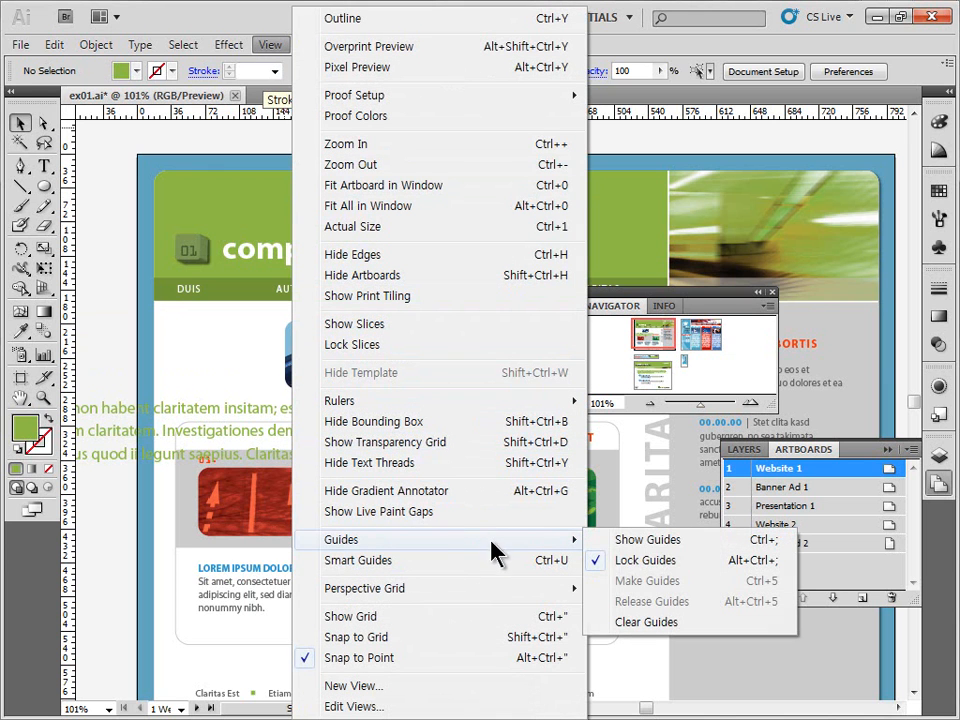
left_click(724, 542)
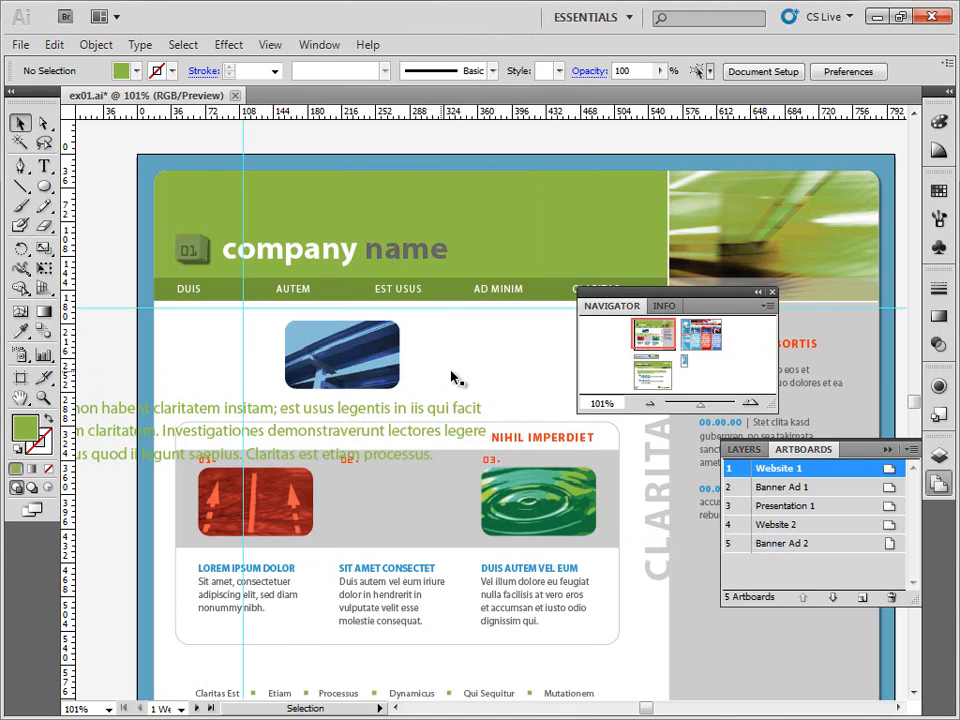
left_click(266, 45)
mouse_move(500, 540)
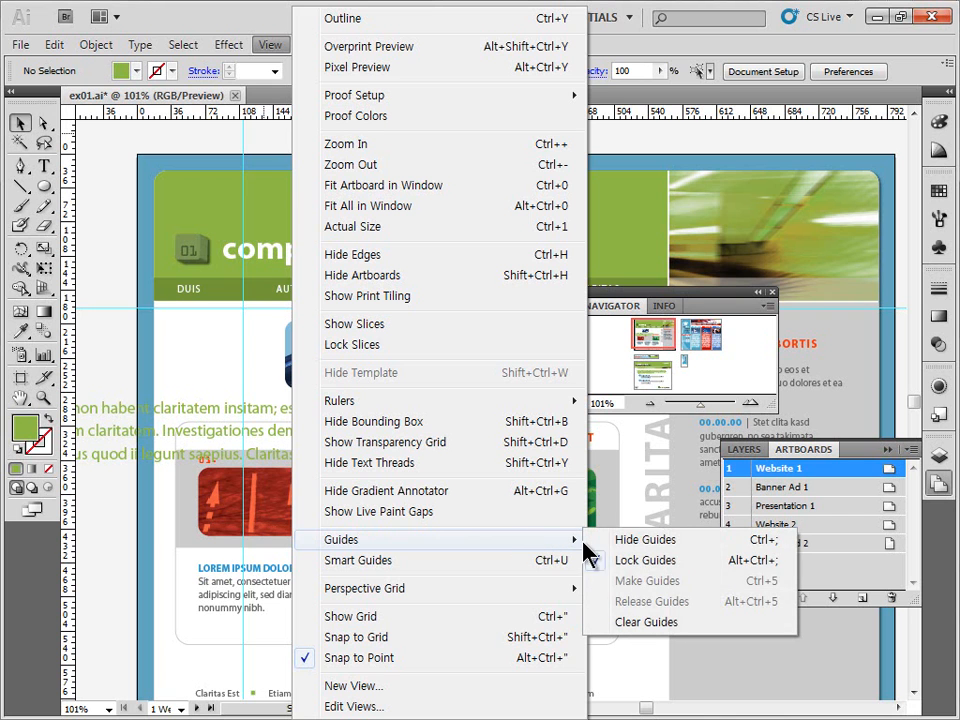
left_click(214, 326)
left_click(196, 362)
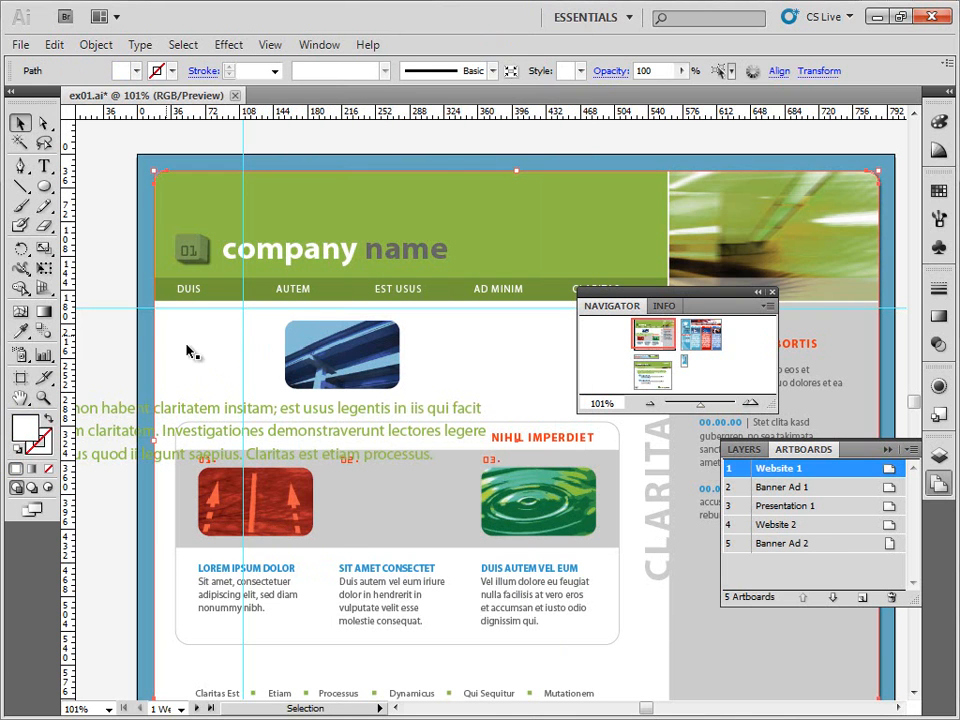
left_click(94, 268)
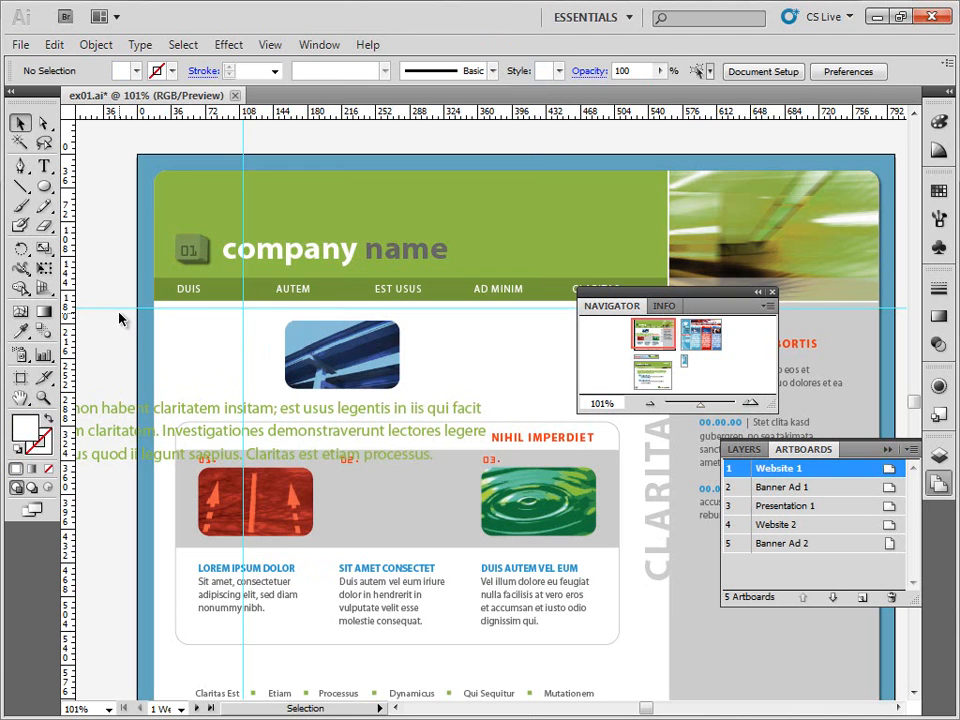
Step: Unlock the guides, and delete the horizontal guide after moving it up into the green header
left_click(276, 44)
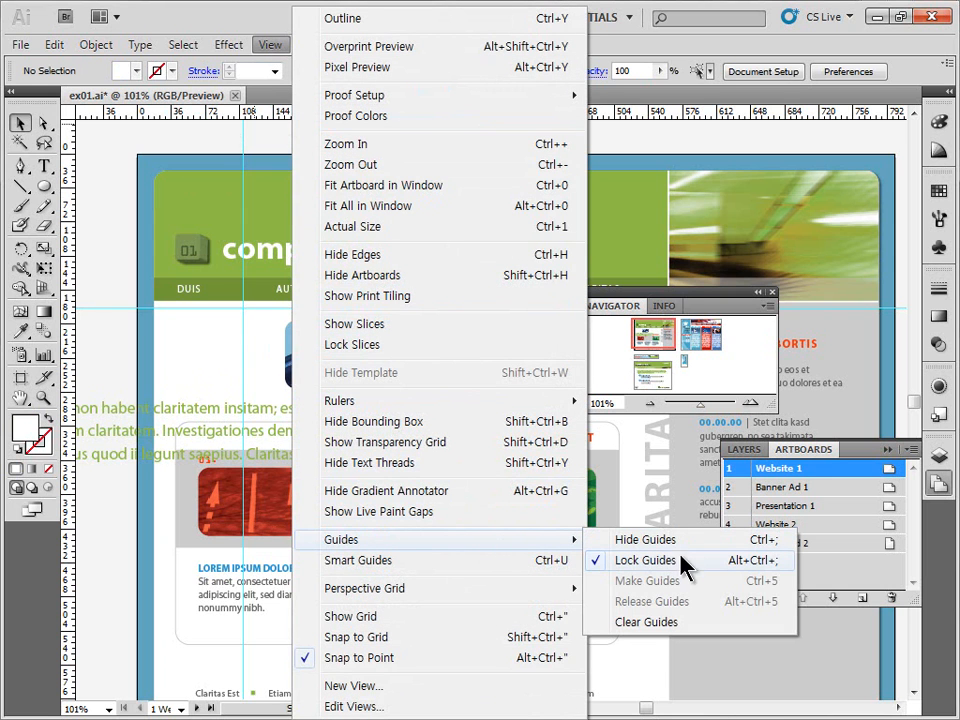
left_click(600, 563)
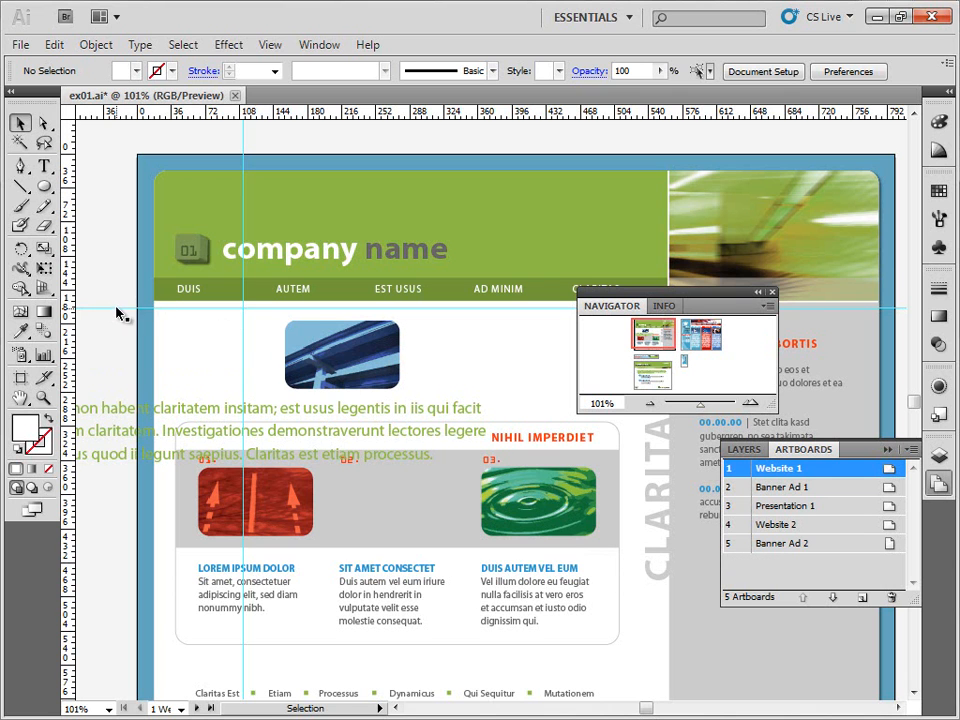
left_click_drag(116, 314, 109, 196)
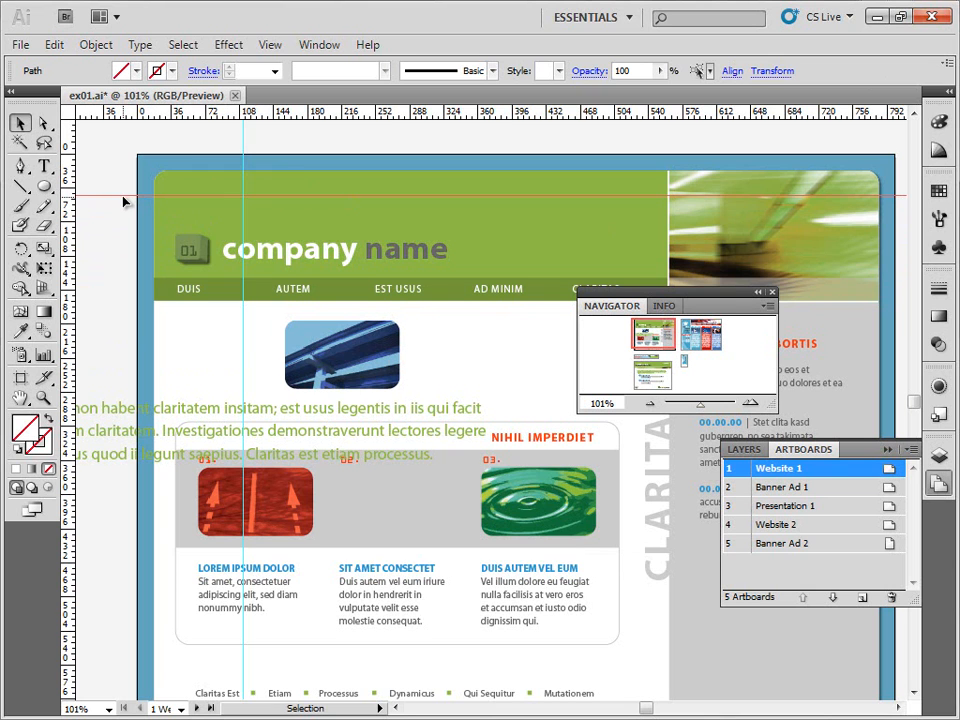
key("Delete")
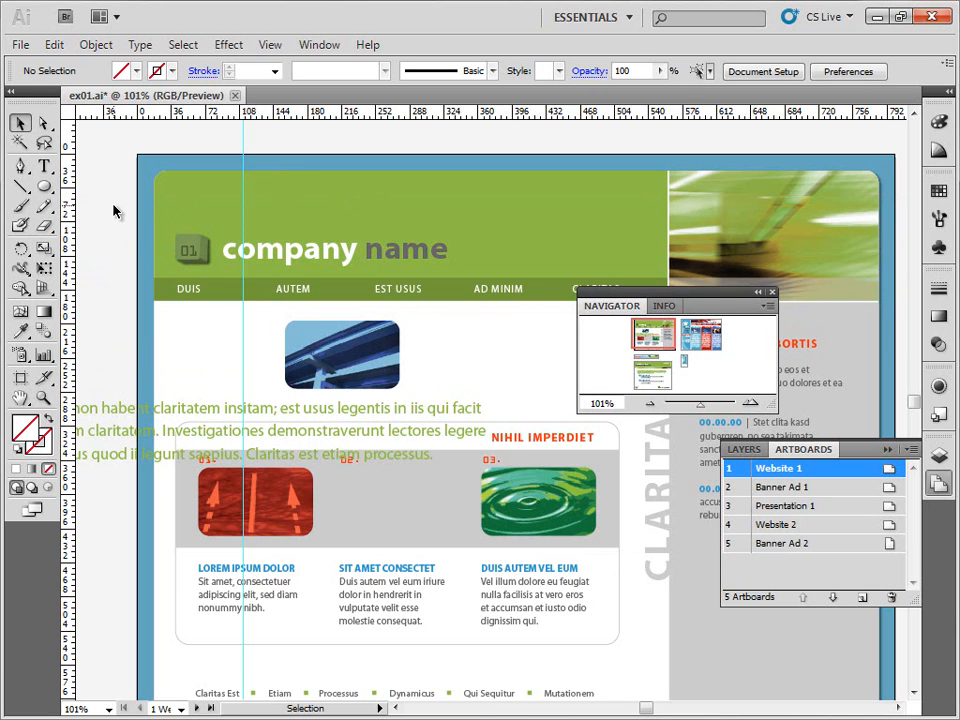
Step: Clear the remaining vertical guide from the document
left_click(270, 45)
mouse_move(461, 553)
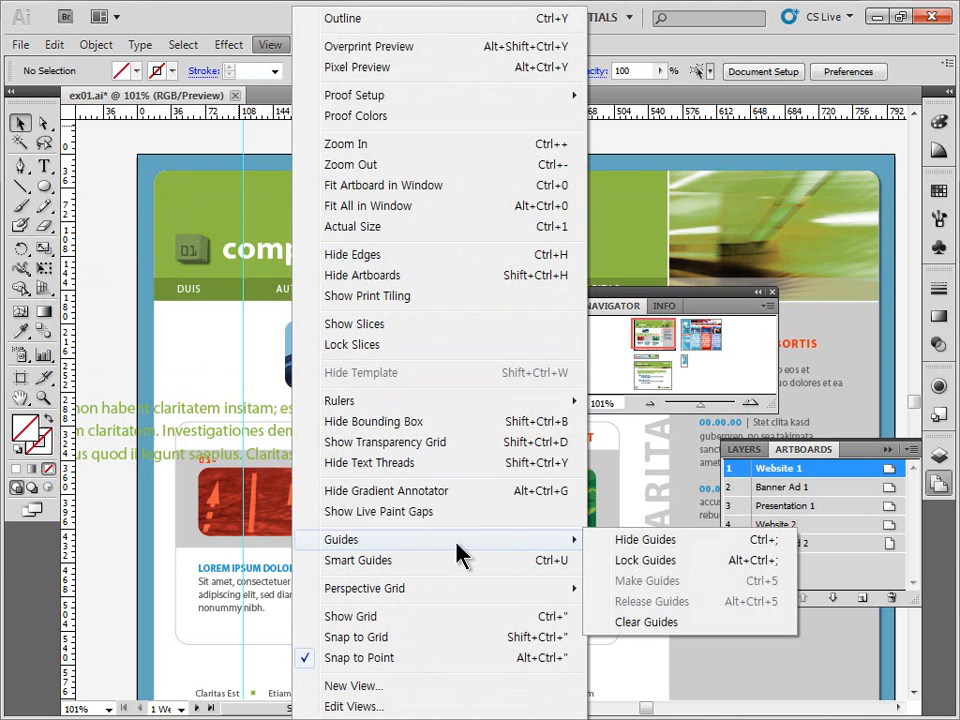
left_click(650, 637)
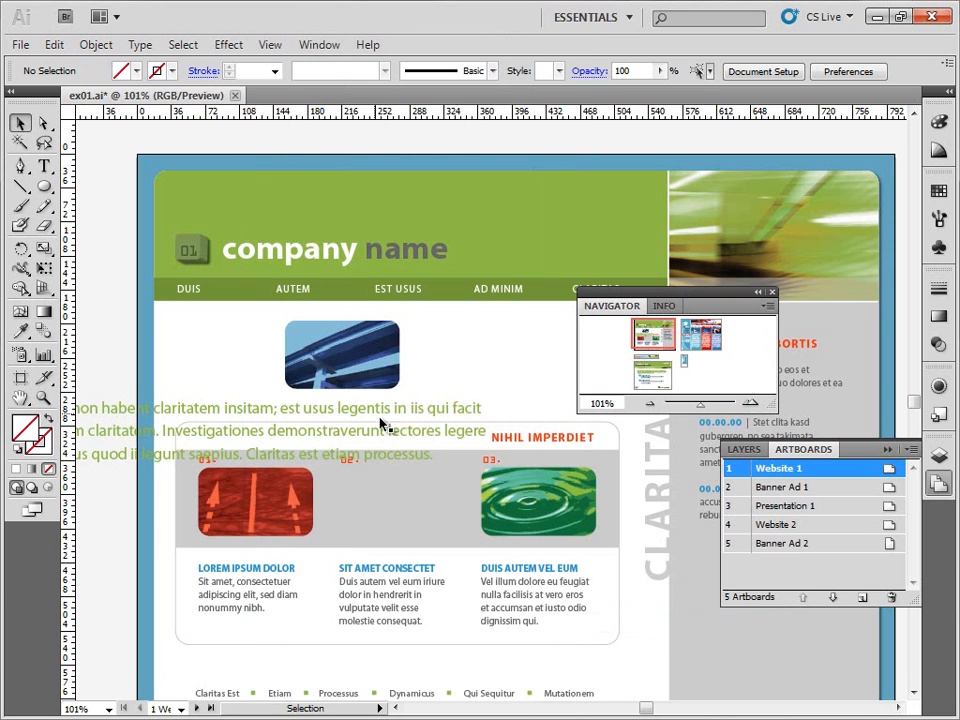
Step: Draw a rectangle about 177 by 179 px across the header and menu bar and convert it into a guide
left_click(45, 190)
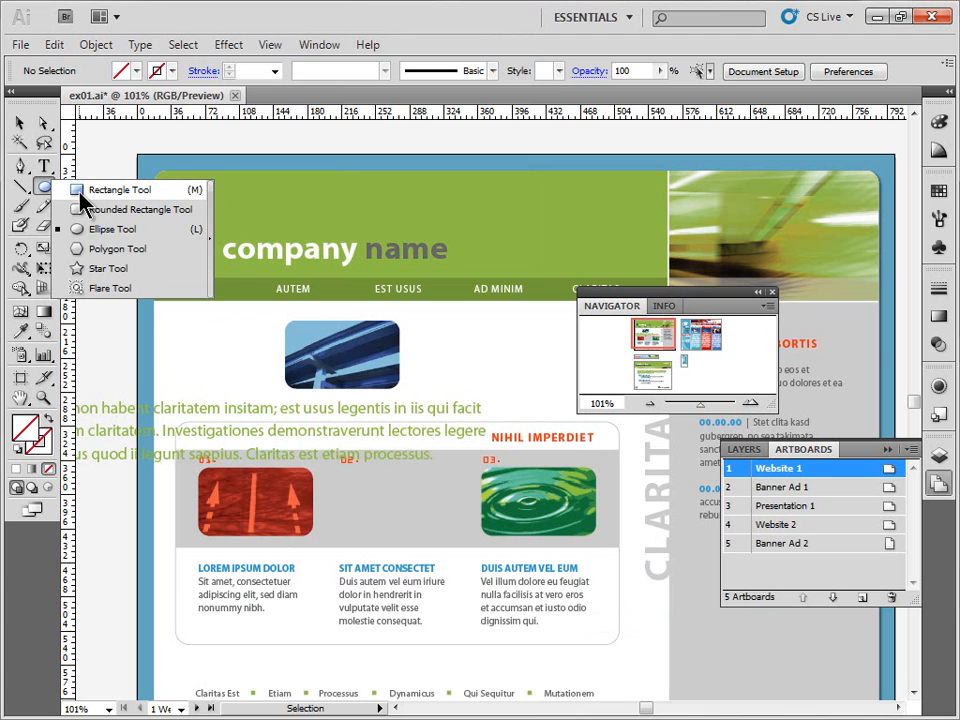
left_click(62, 190)
left_click_drag(388, 190, 556, 359)
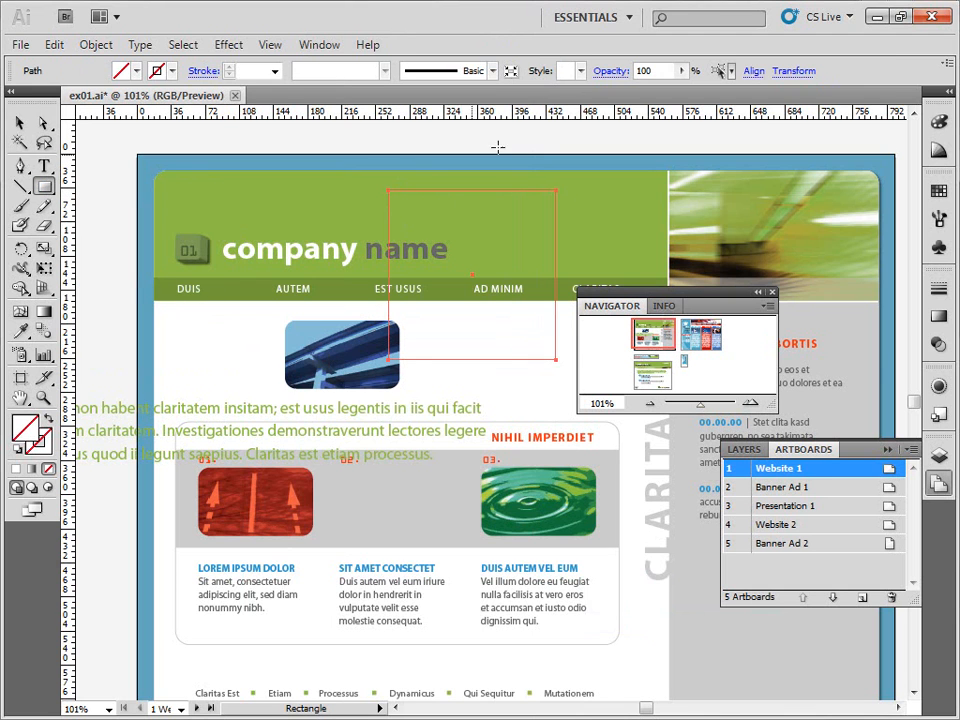
key("v")
left_click(277, 47)
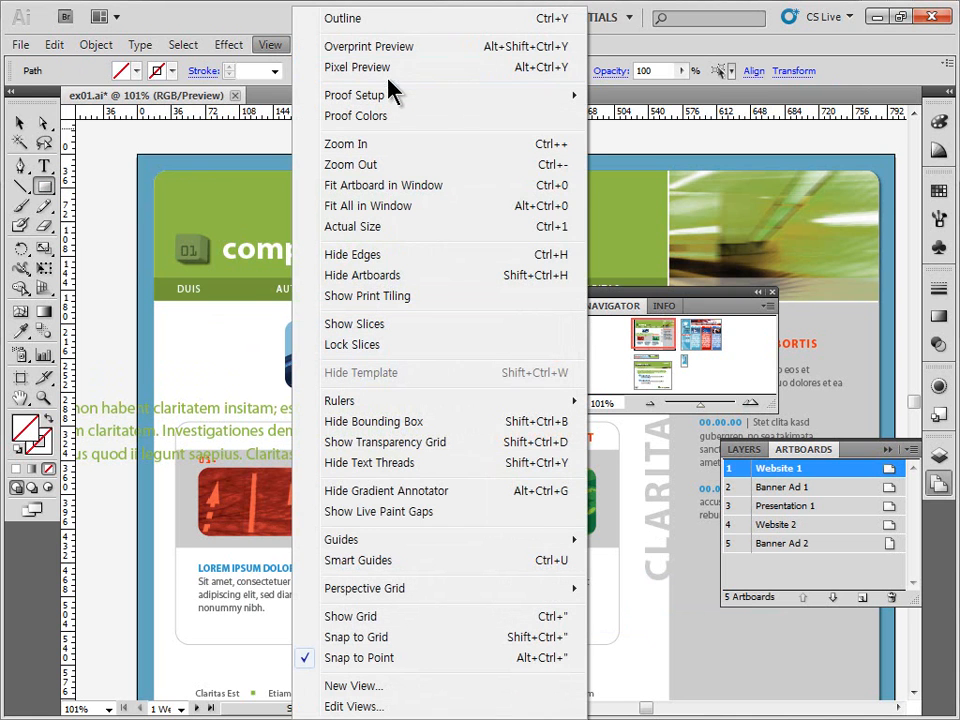
mouse_move(538, 553)
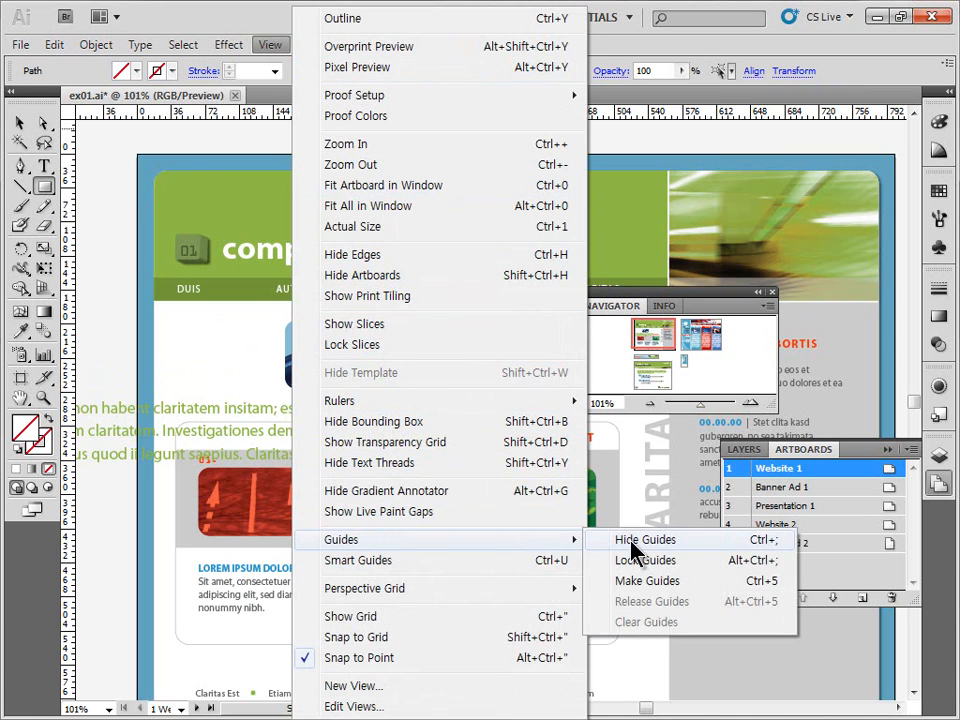
left_click(655, 585)
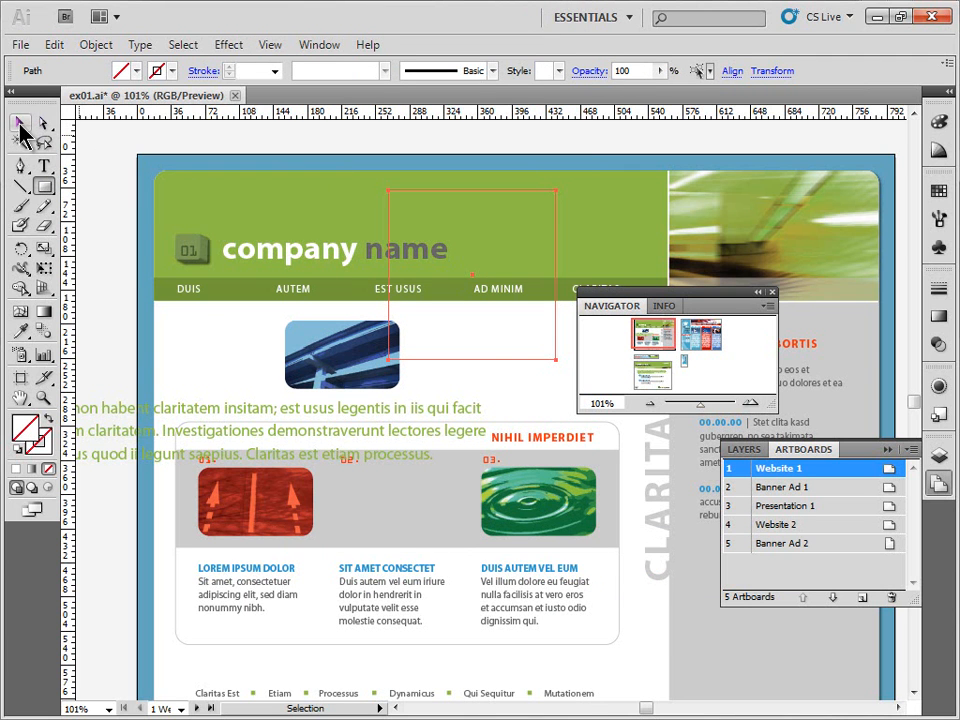
left_click(271, 46)
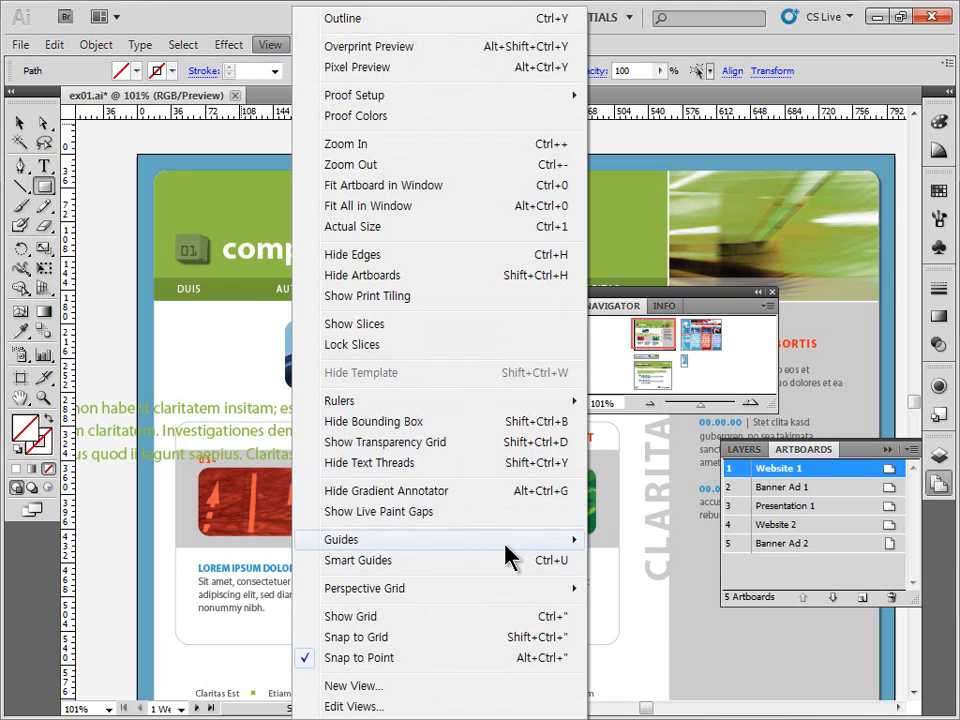
mouse_move(516, 549)
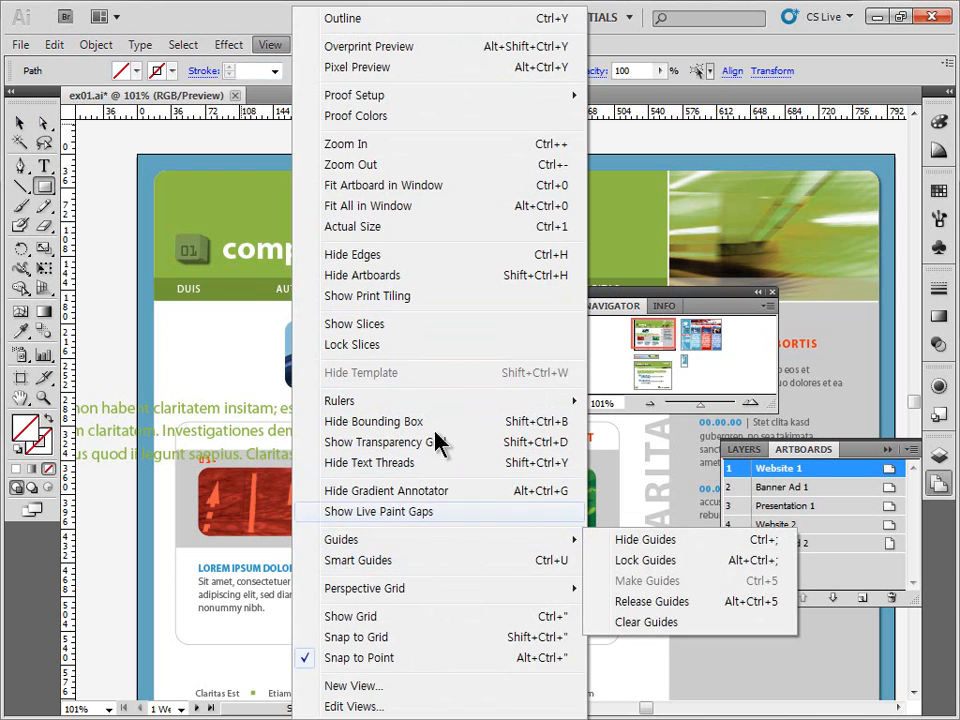
left_click(92, 122)
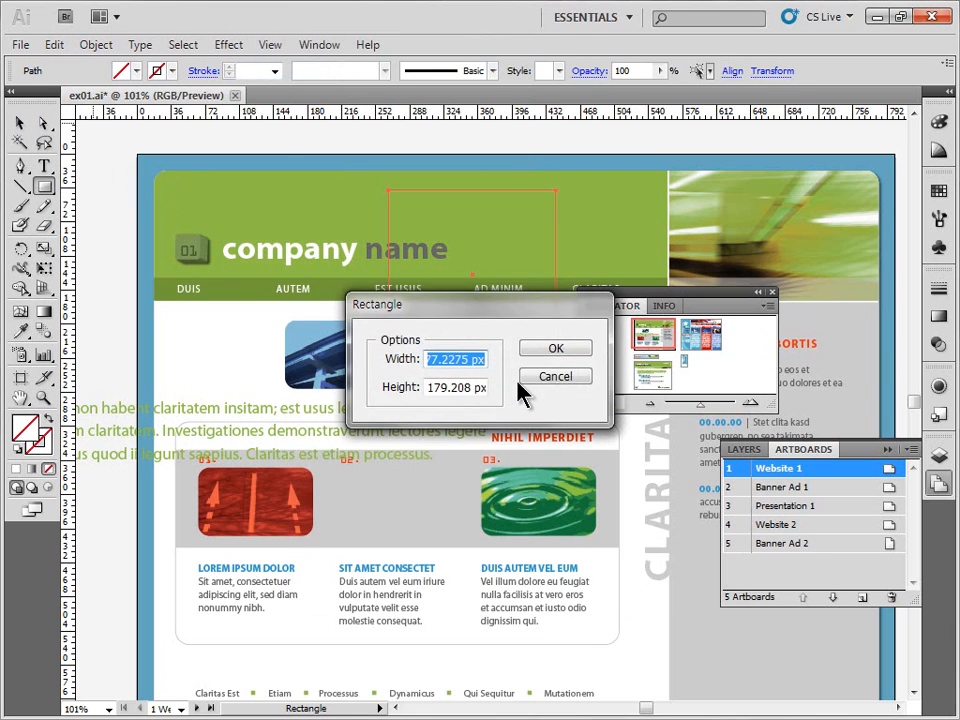
key("Escape")
Step: With the Selection tool, deselect the rectangular guide, select it again by its edge and delete it
left_click(19, 122)
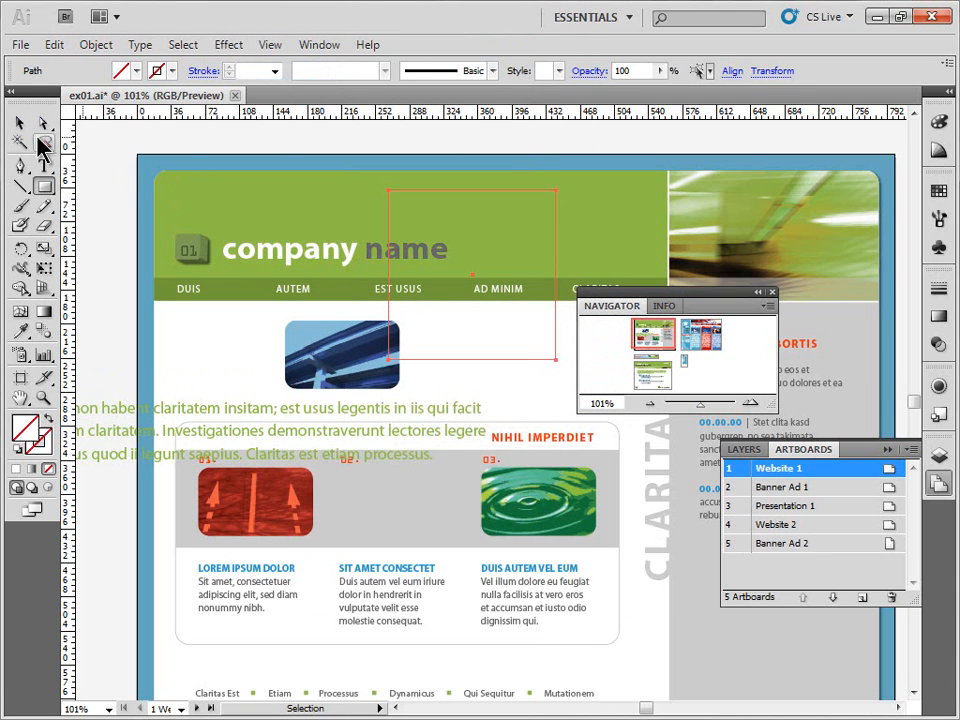
left_click(183, 148)
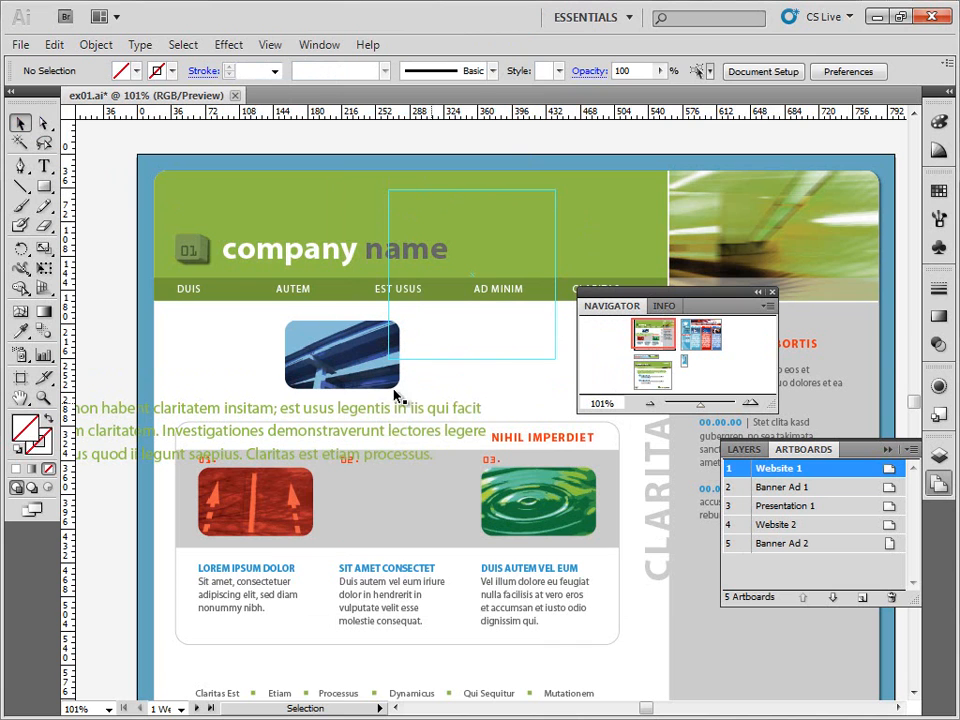
left_click(489, 359)
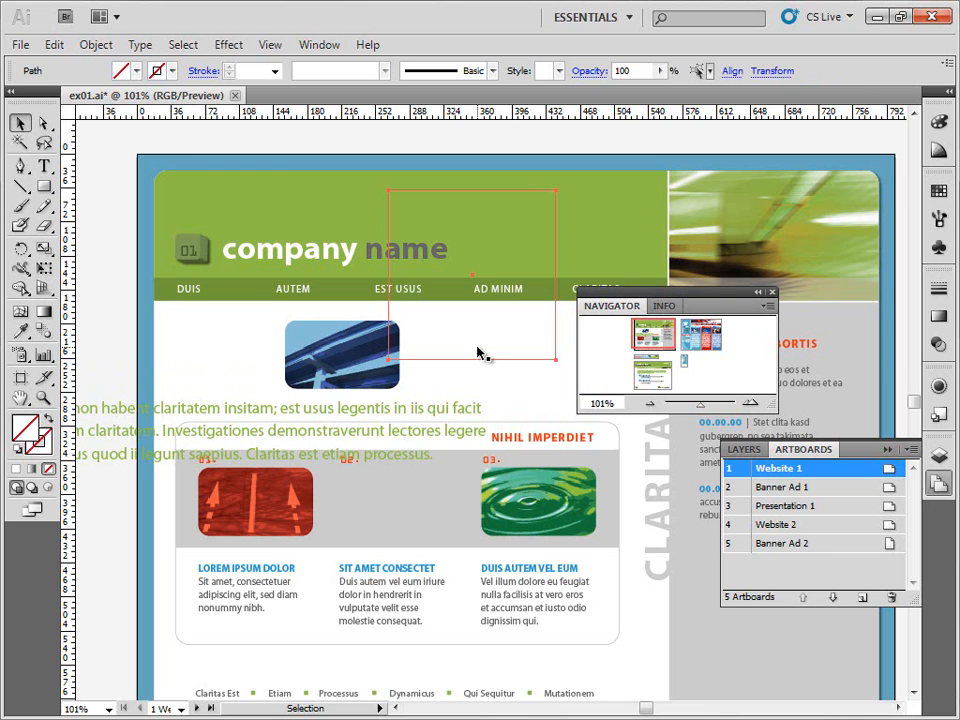
left_click(478, 353)
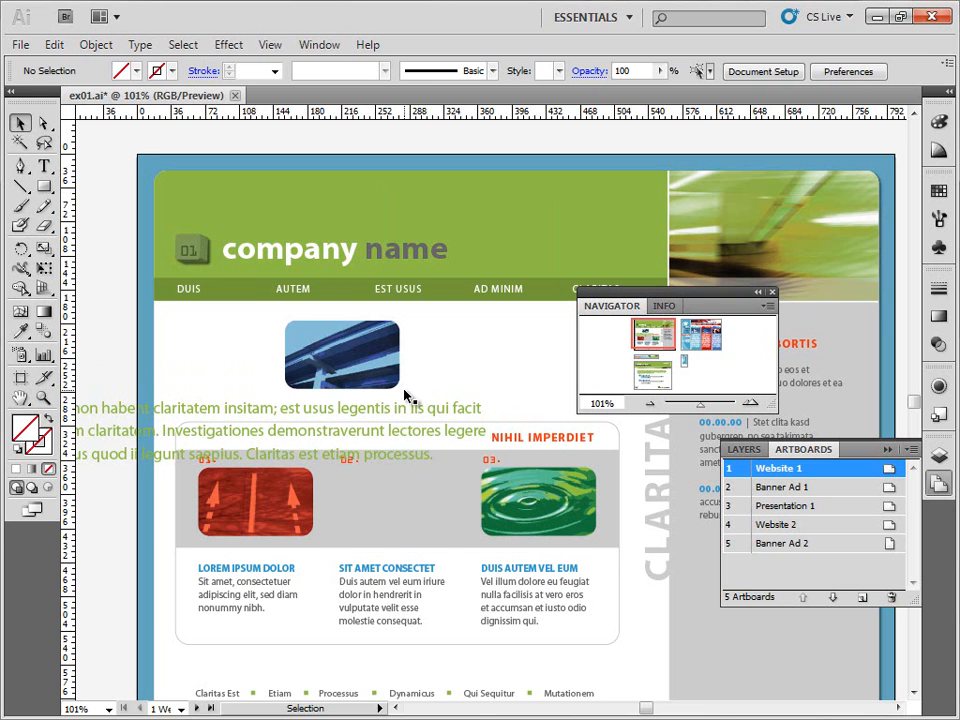
Step: Close the Navigator and place a vertical guide at about 42 px, along the start of the DUIS menu text
left_click_drag(404, 390, 488, 382)
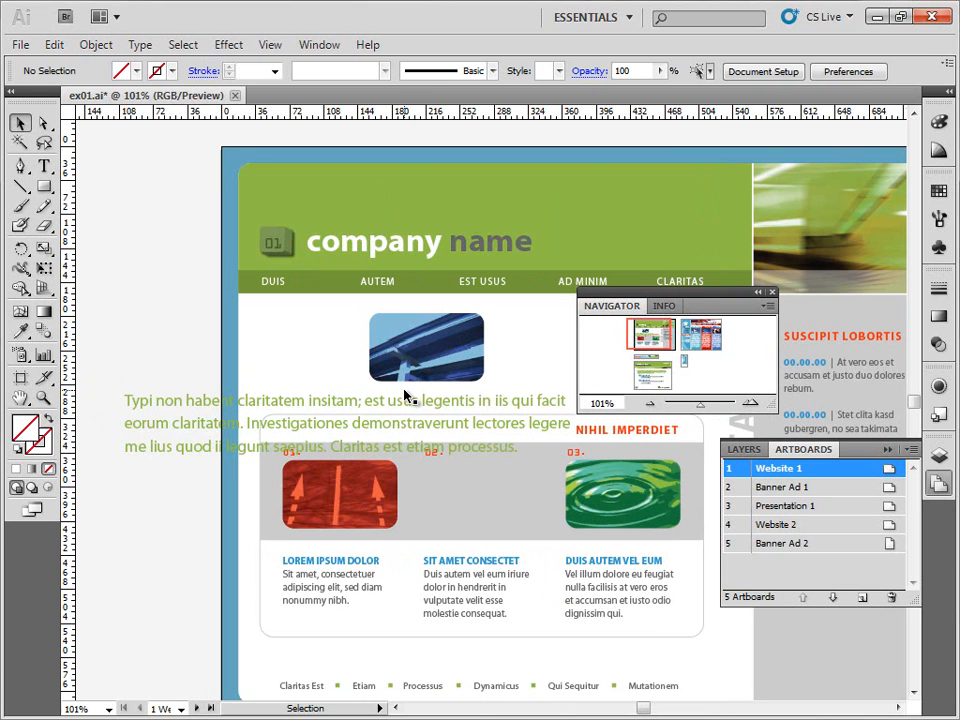
left_click(772, 293)
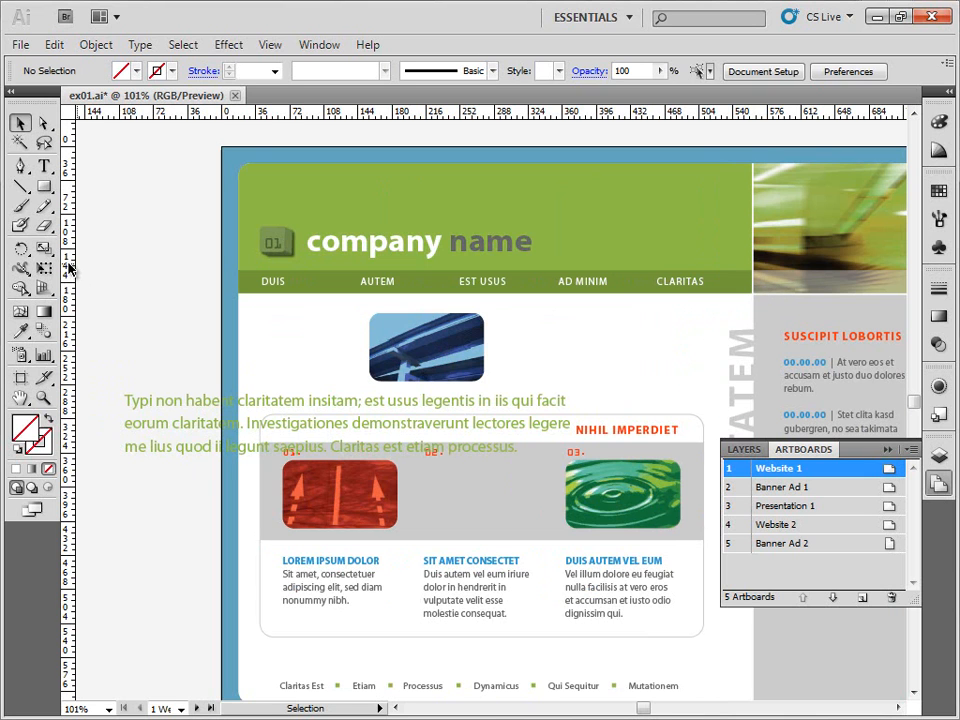
left_click_drag(69, 266, 262, 284)
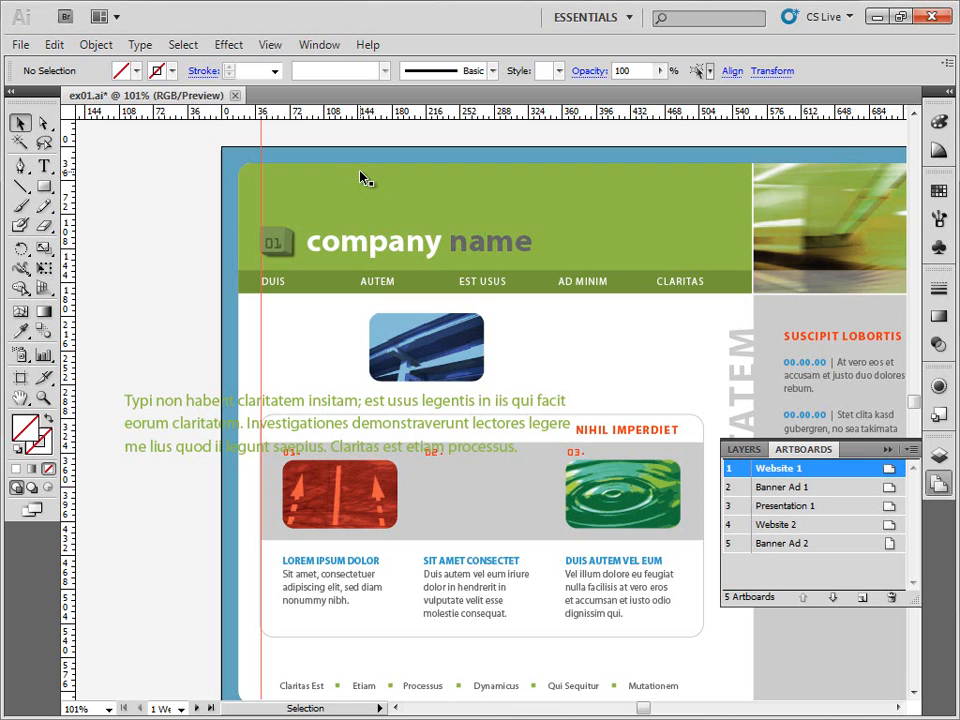
Step: Show the document grid and turn on Snap to Grid
left_click(270, 45)
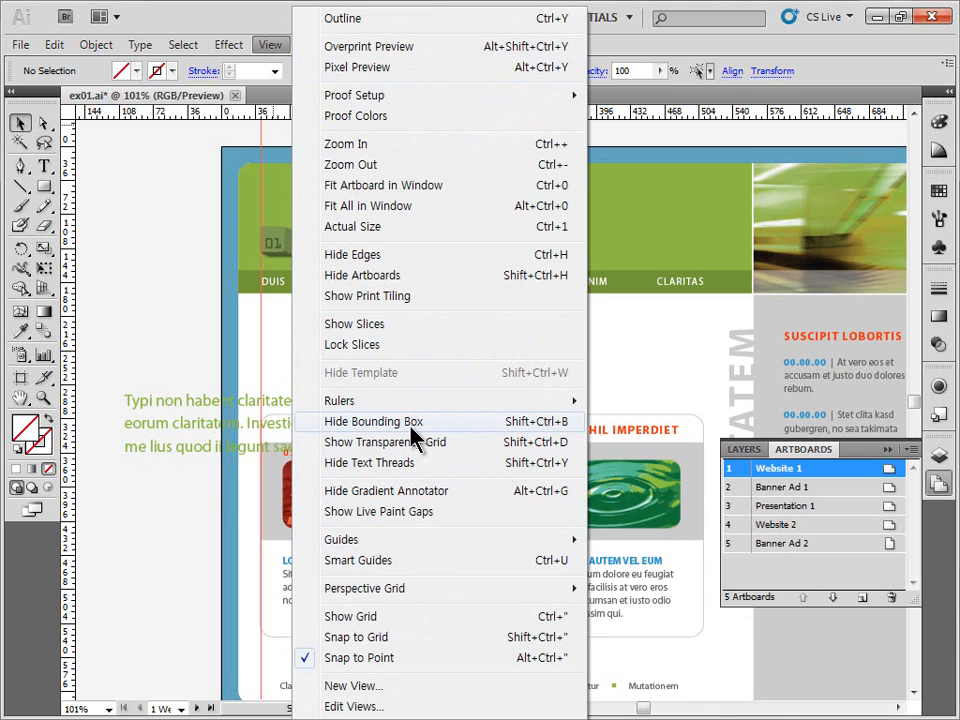
left_click(420, 618)
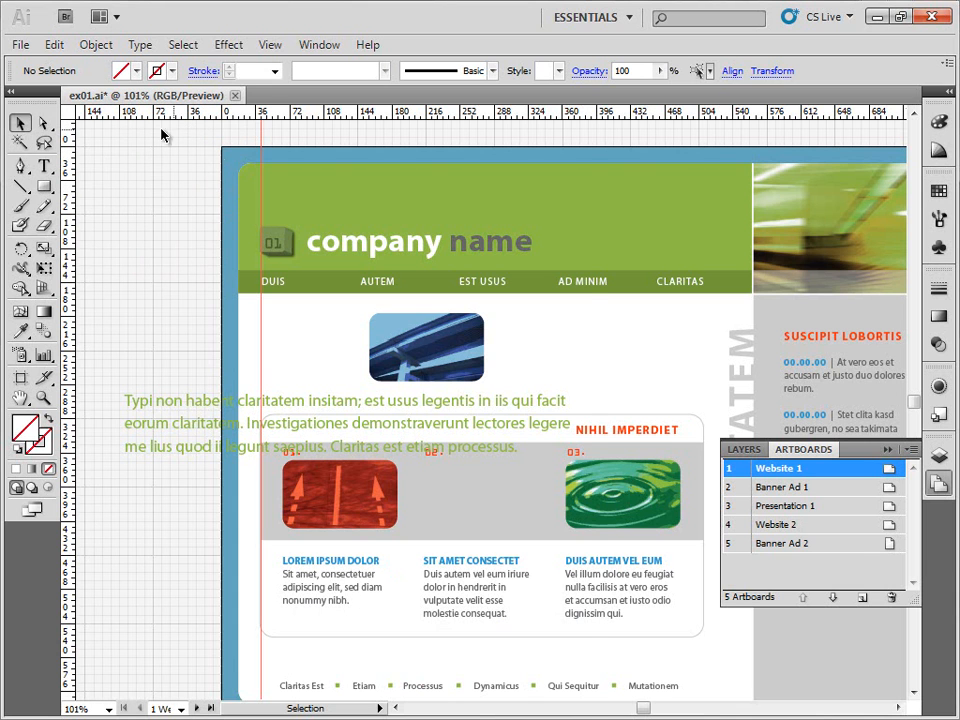
left_click(271, 46)
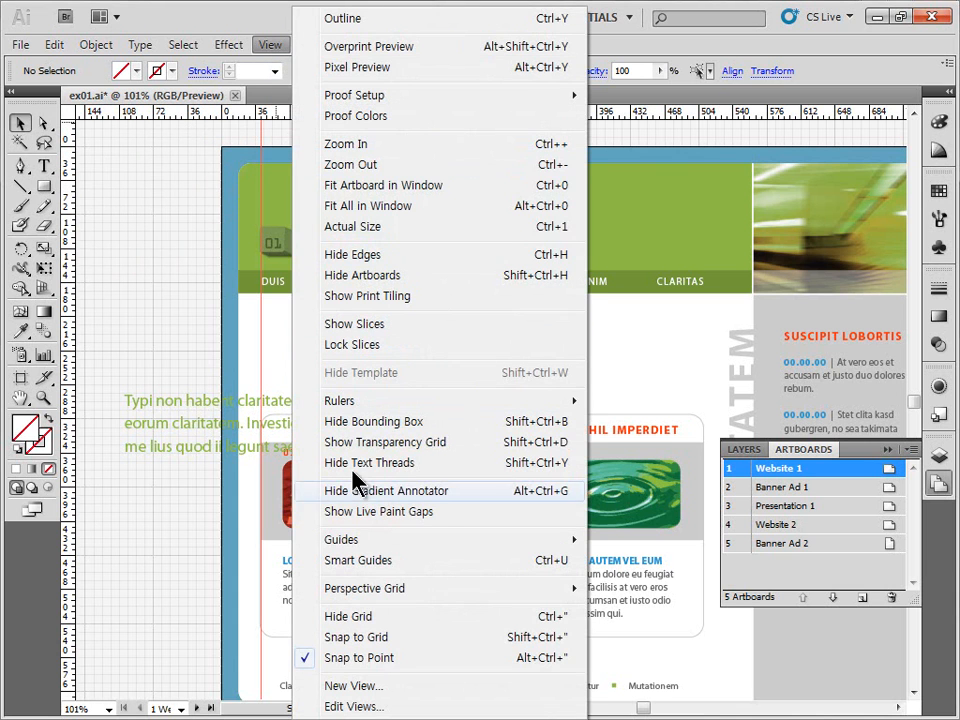
left_click(377, 645)
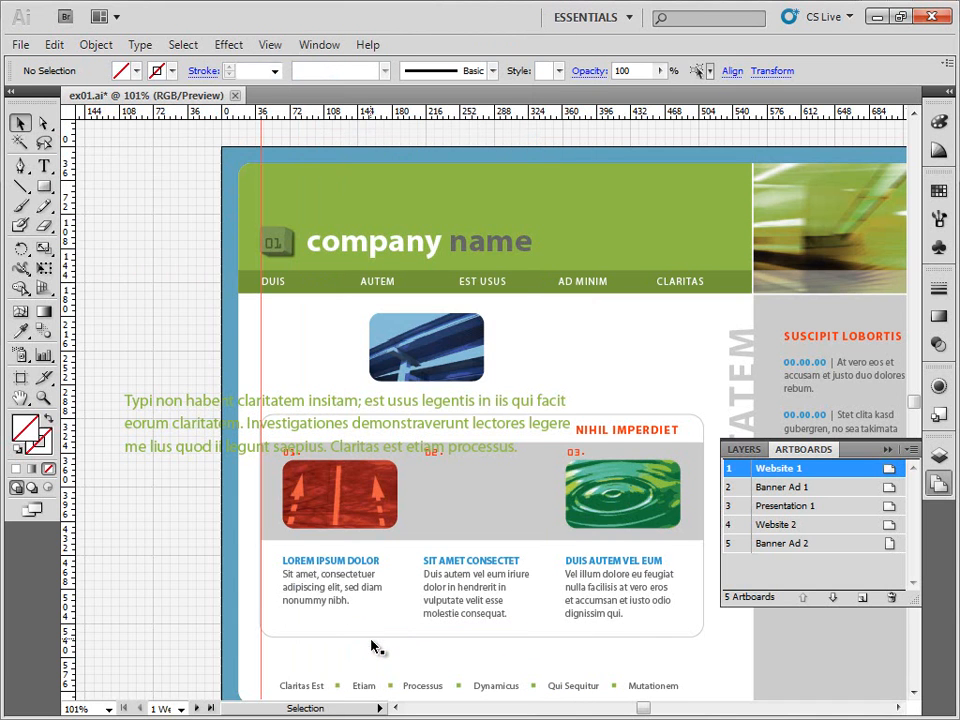
Step: Draw a grid-snapped square about 81 px wide with the Rectangle tool, overlapping Website 1's left edge beside the menu bar
left_click(44, 186)
left_click_drag(153, 241, 228, 316)
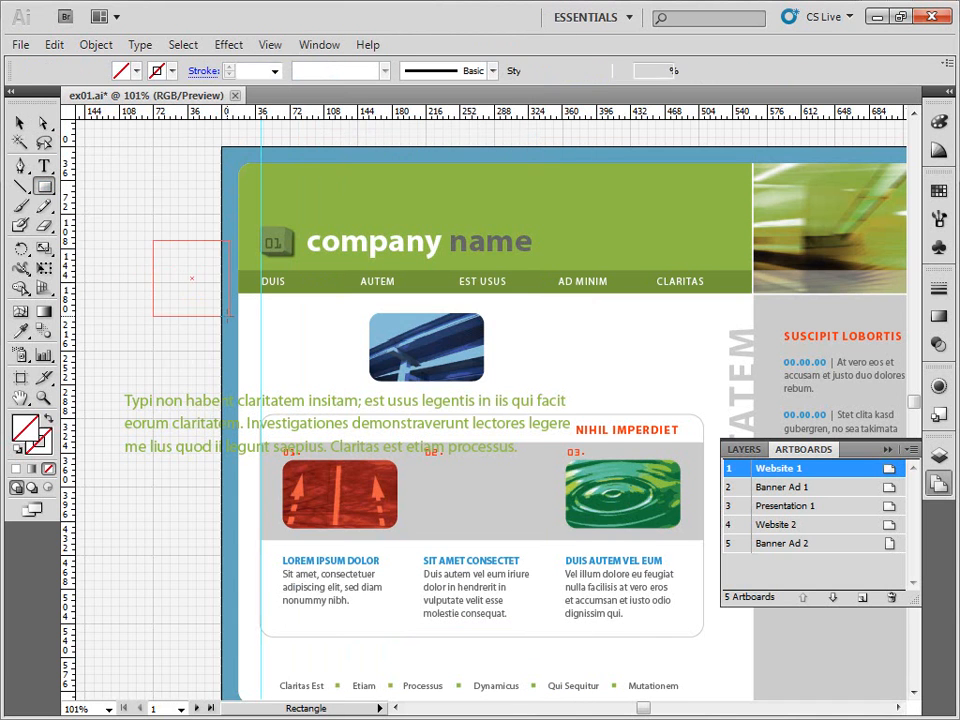
Step: Fill the unfilled square with red (RGB 211, 7, 7) and move it straight down by about 45 px along the grid
left_click(19, 122)
left_click(126, 262)
left_click_drag(165, 255, 187, 277)
left_click_drag(150, 227, 189, 277)
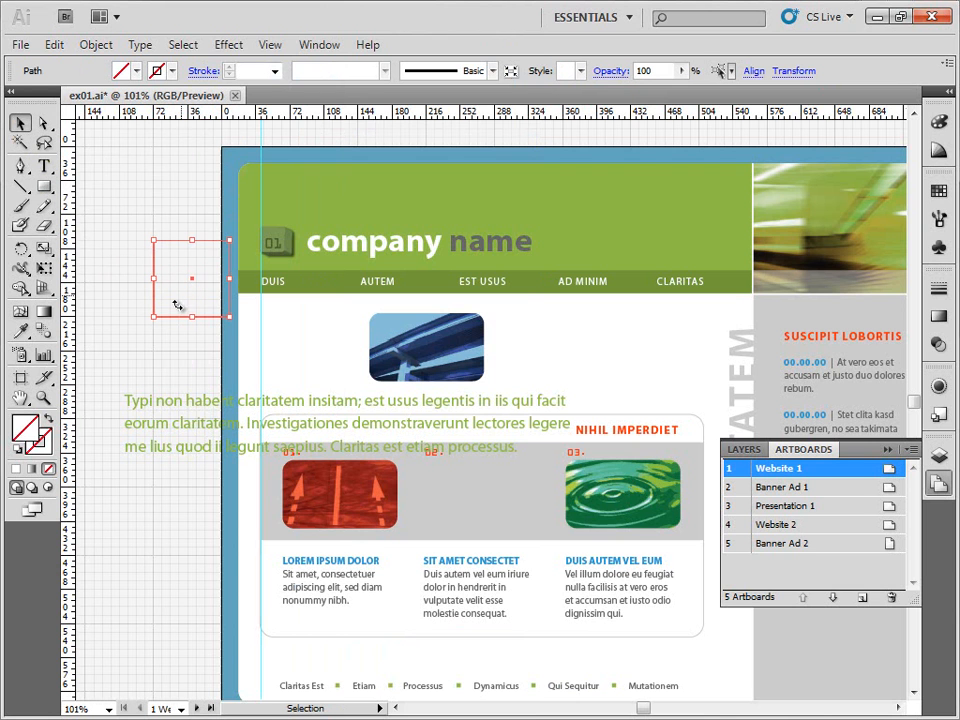
double_click(28, 430)
left_click(474, 290)
left_click(632, 258)
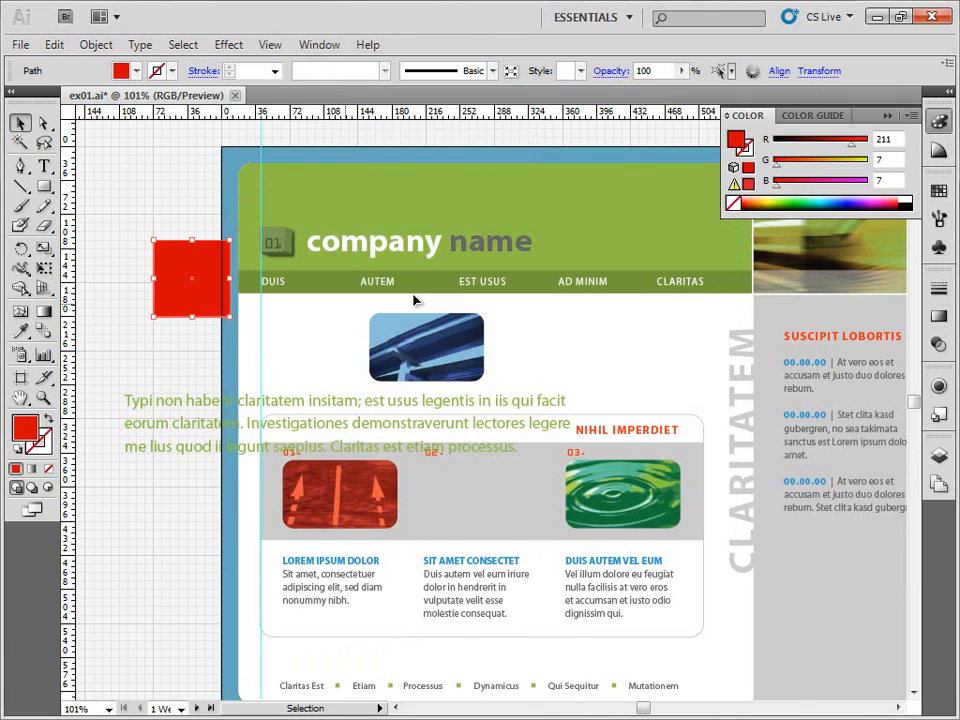
left_click_drag(157, 278, 168, 310)
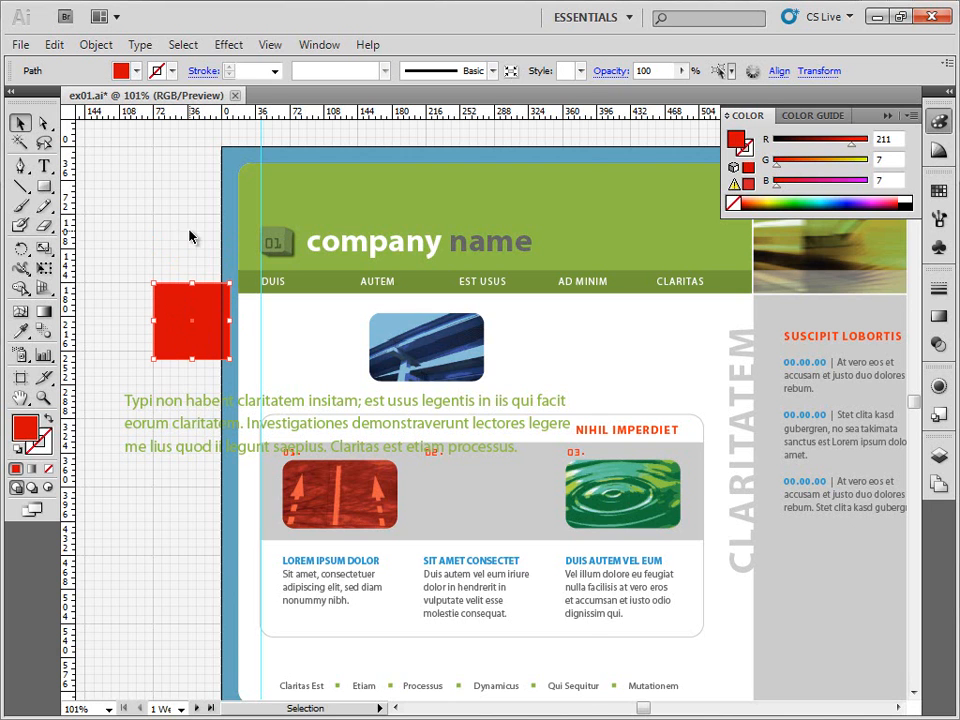
Step: Hide the document grid, deselect the red square and show the grid again
left_click(268, 46)
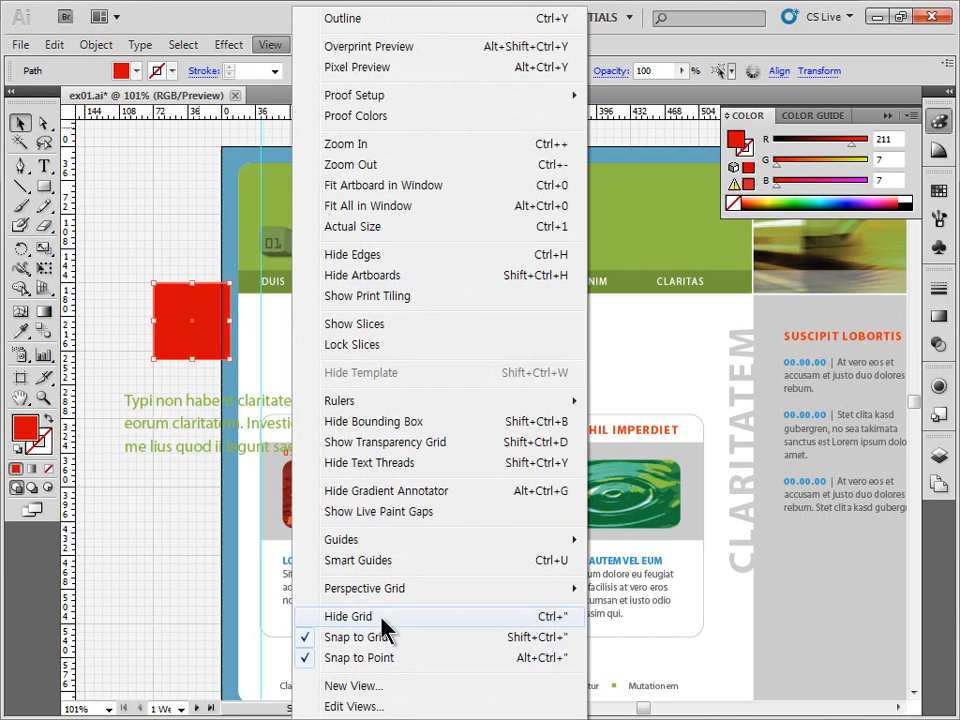
left_click(385, 620)
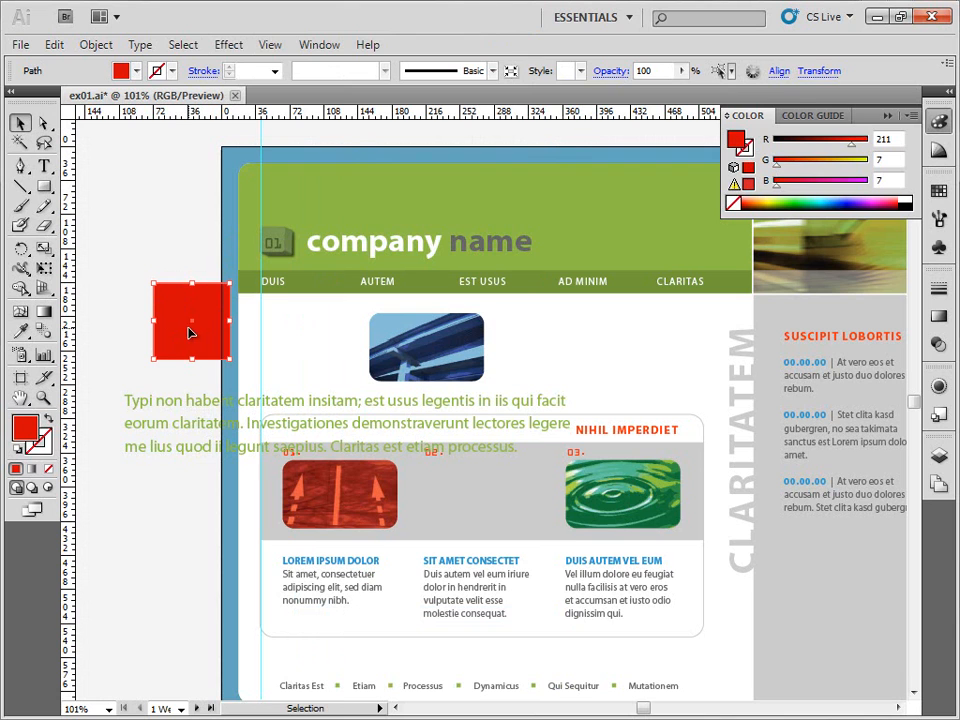
left_click(197, 251)
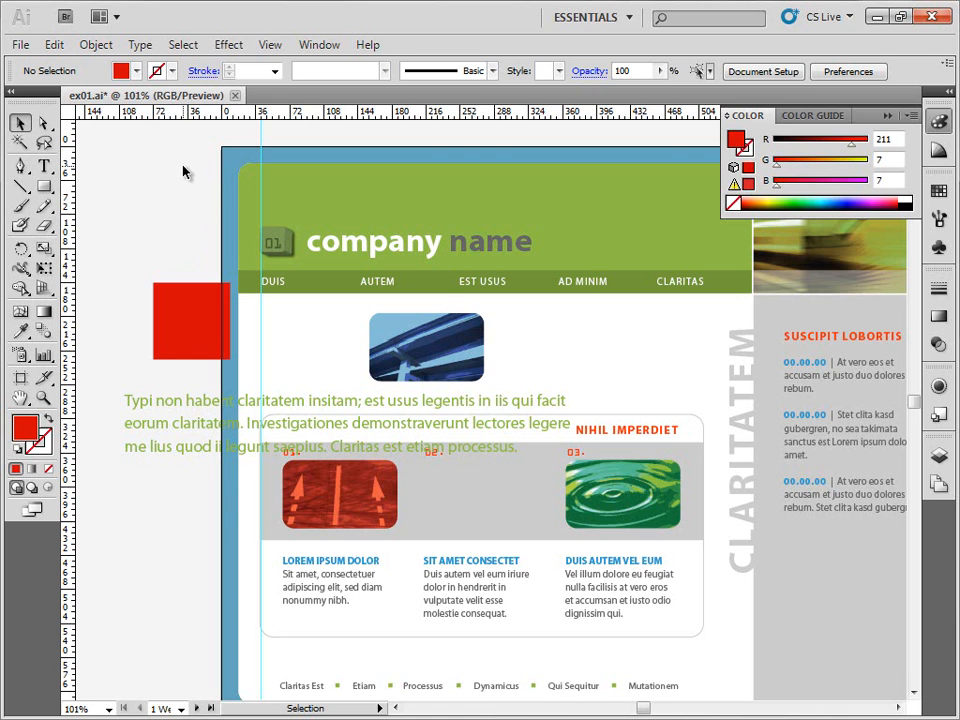
left_click(270, 45)
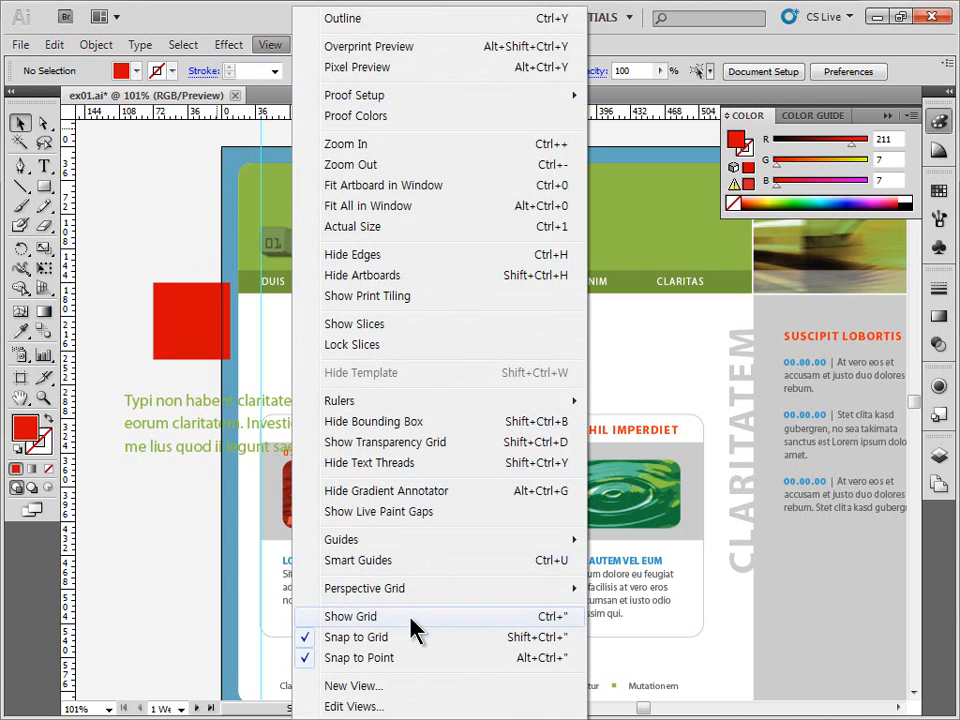
left_click(413, 627)
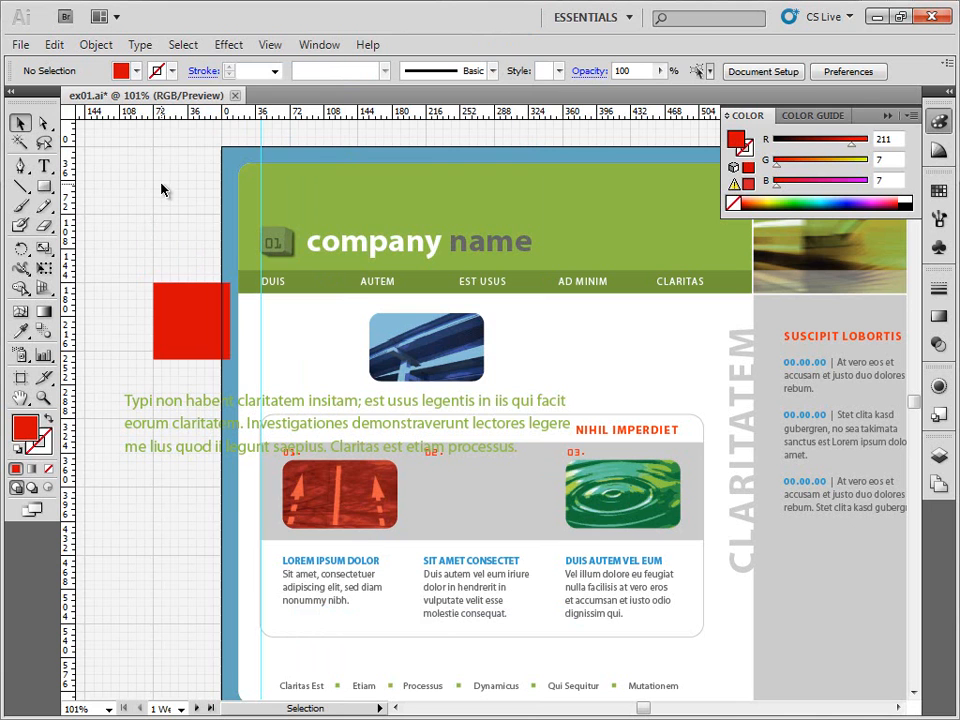
Step: Browse the preferences to Guides & Grid and set the grid's subdivisions to 4
left_click(56, 44)
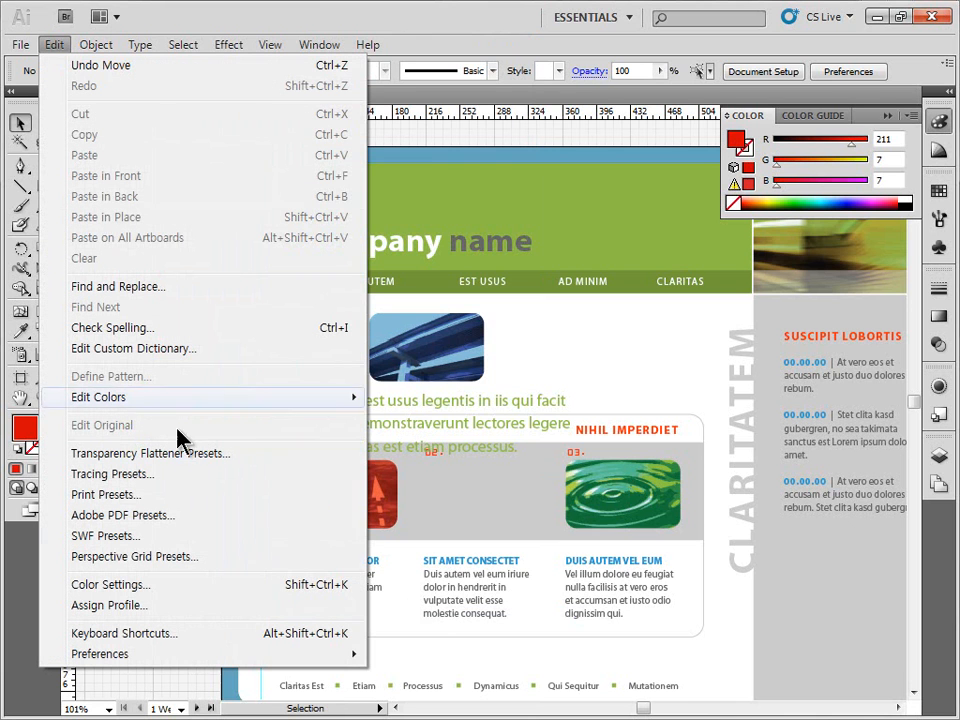
mouse_move(197, 665)
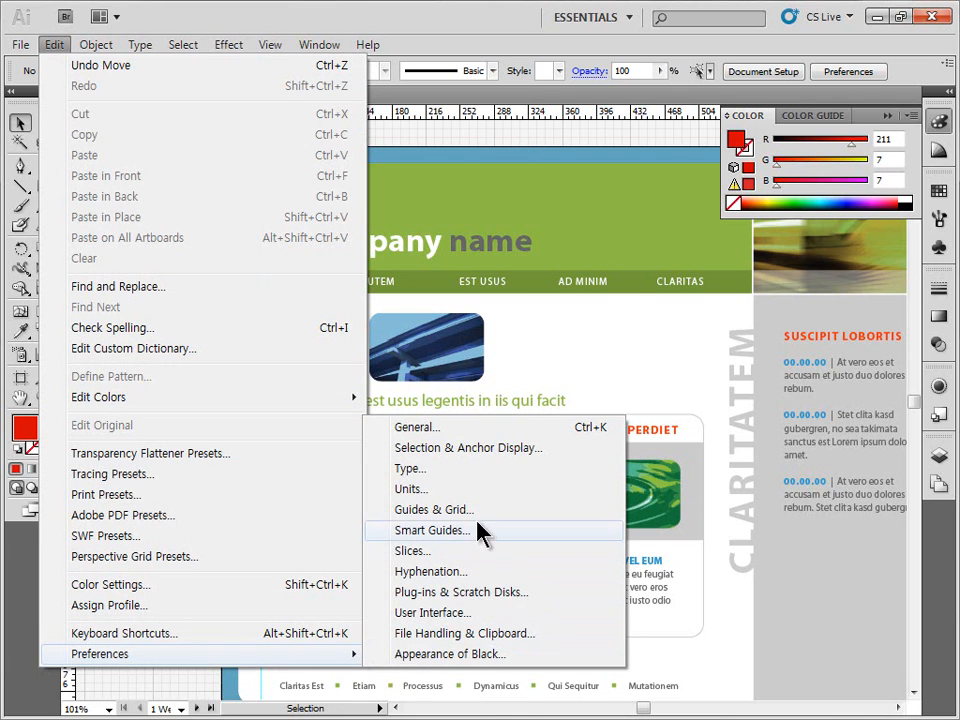
left_click(490, 428)
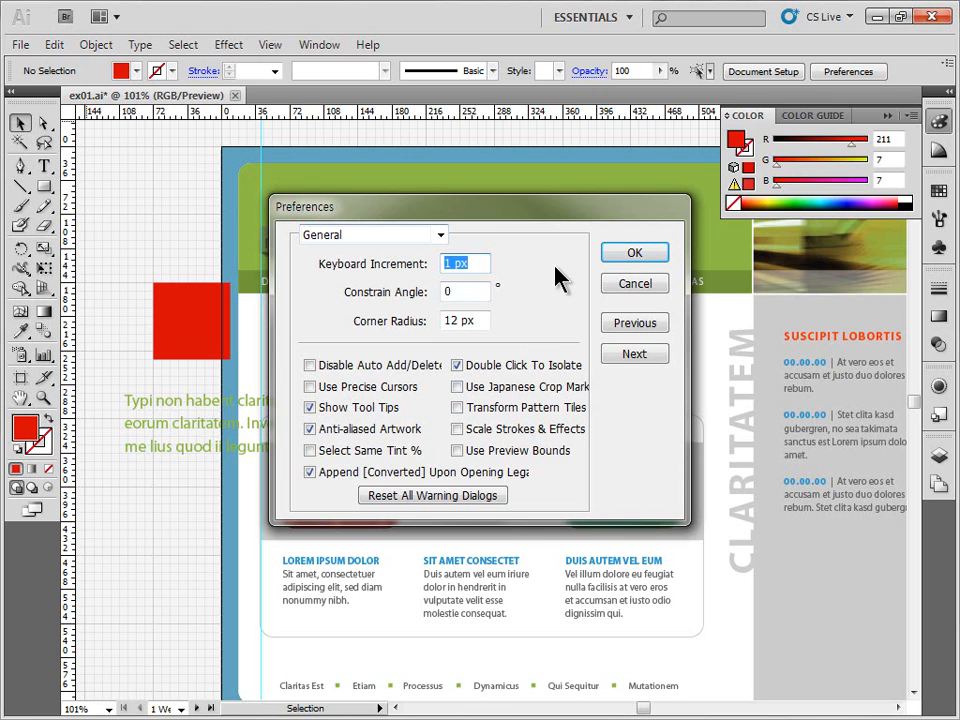
left_click(636, 362)
left_click(636, 362)
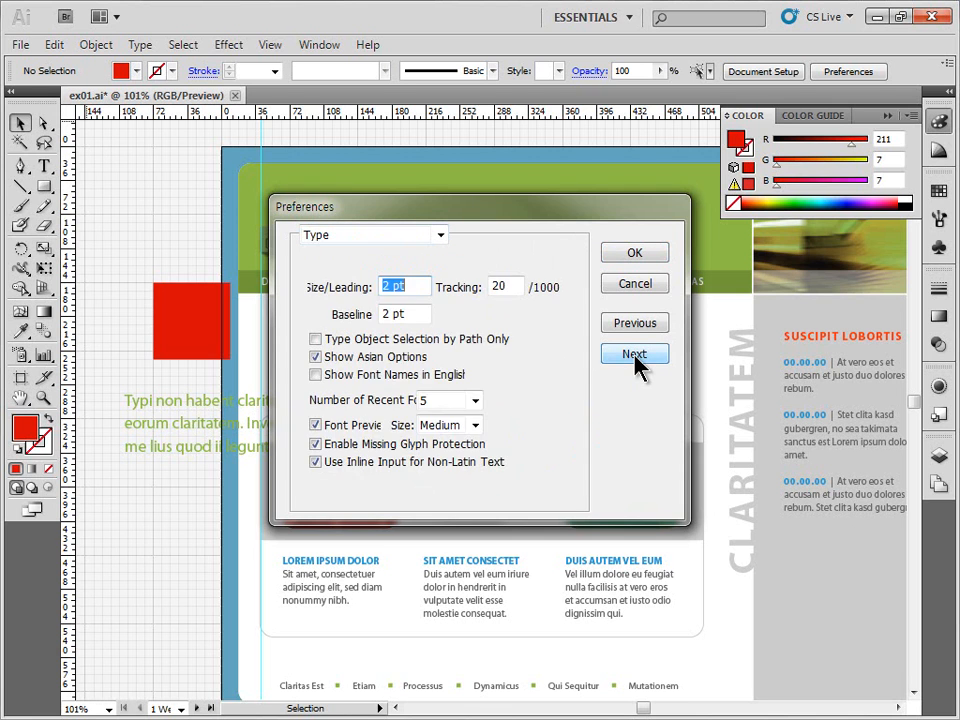
left_click(636, 362)
left_click(636, 360)
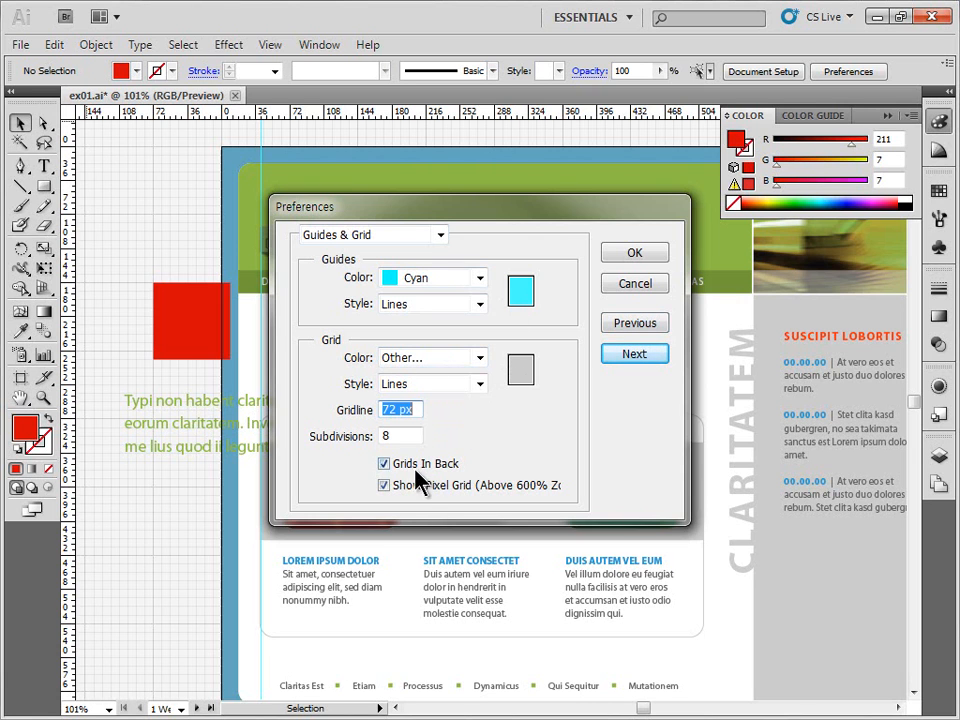
left_click(400, 435)
left_click_drag(400, 410, 388, 444)
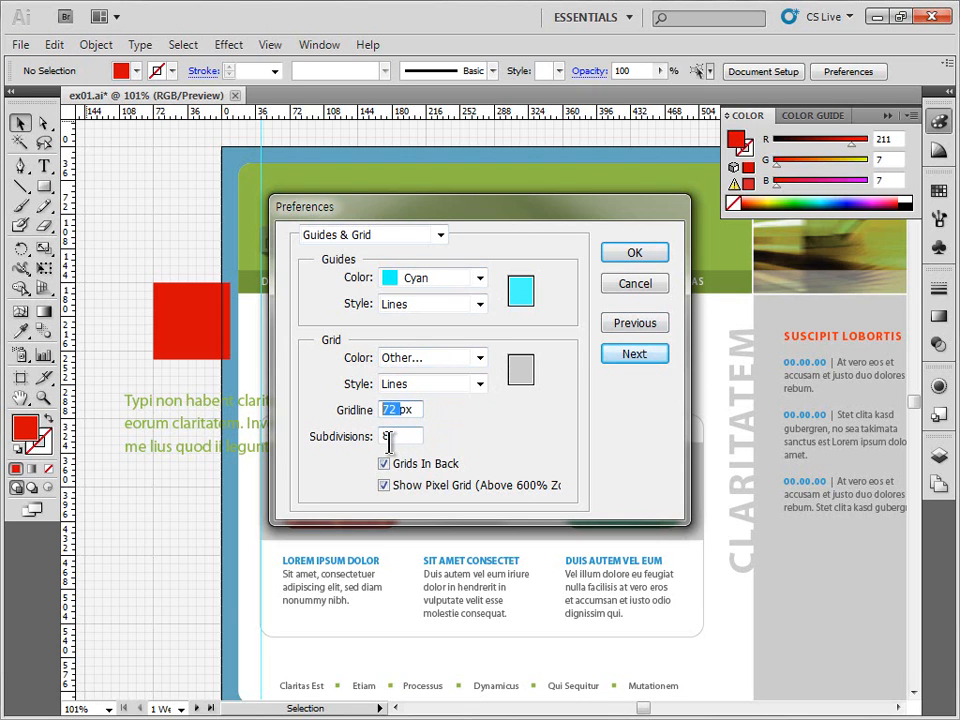
double_click(383, 436)
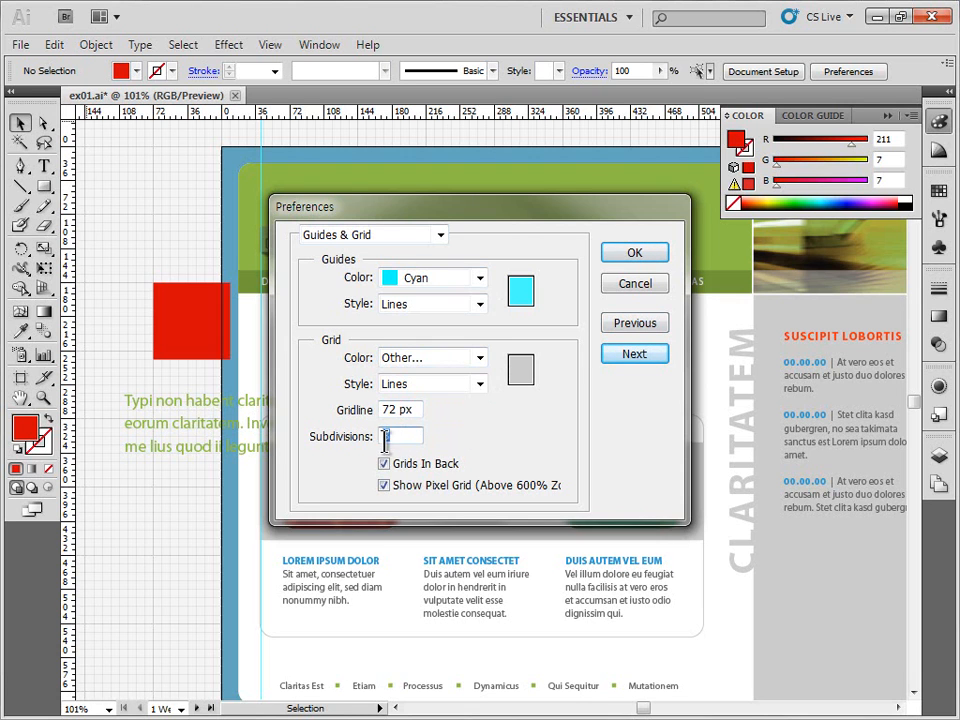
type("4")
left_click(634, 256)
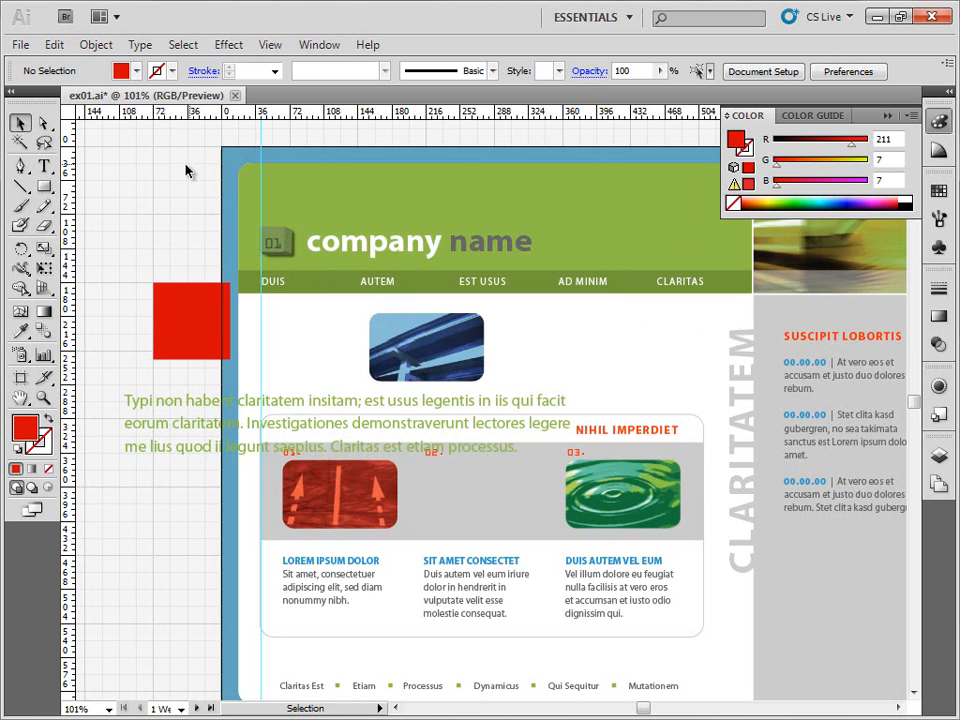
Step: Set the grid's subdivisions to 8 in the Guides & Grid preferences
left_click(54, 45)
mouse_move(175, 658)
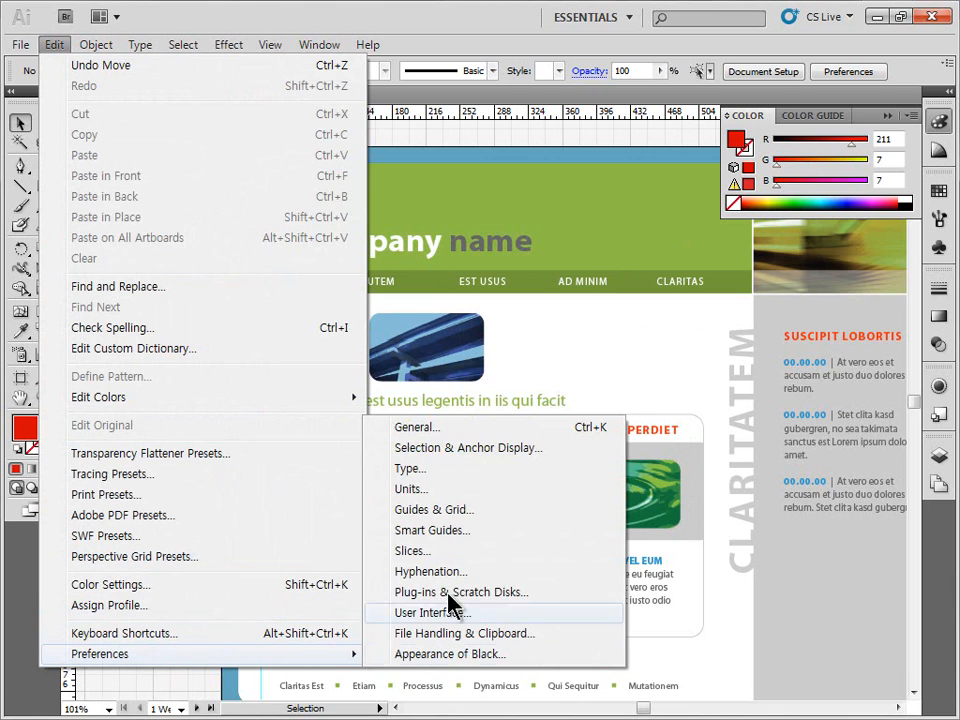
left_click(456, 512)
double_click(400, 435)
type("8")
left_click(630, 254)
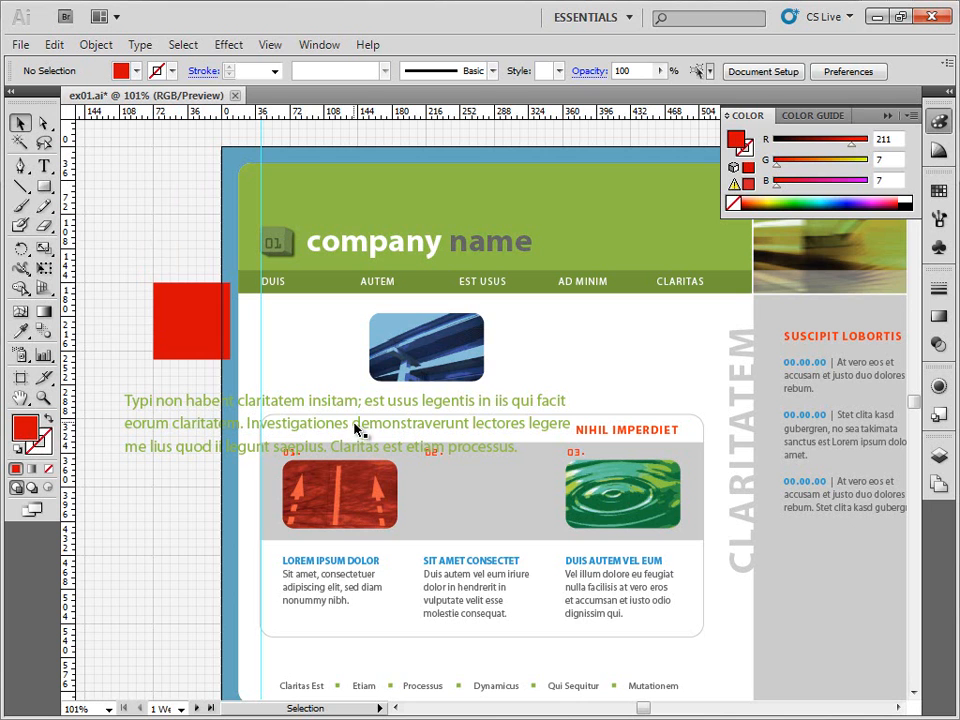
Step: Select the red square and change its fill to medium grey (RGB 163, 163, 163)
left_click(162, 354)
double_click(28, 432)
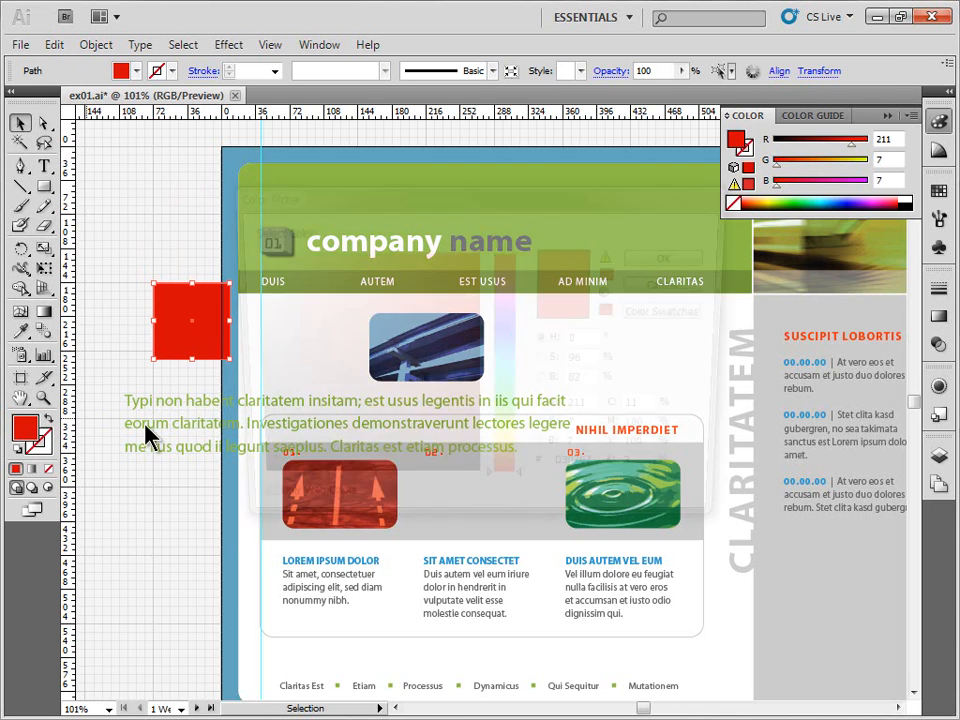
left_click_drag(277, 366, 233, 337)
left_click(674, 257)
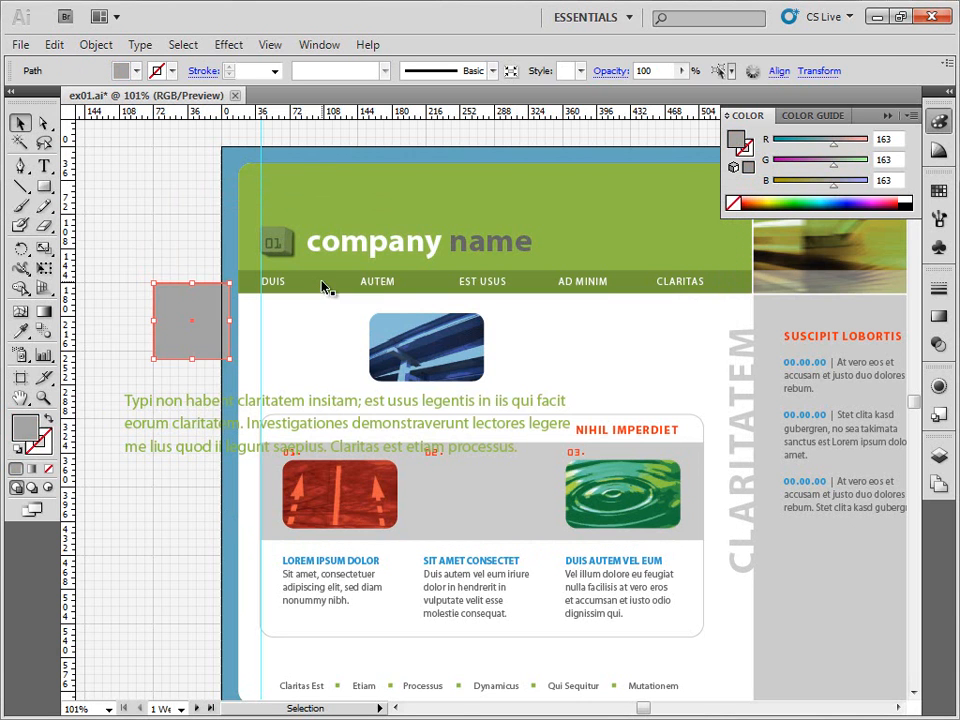
left_click(181, 259)
left_click(179, 326)
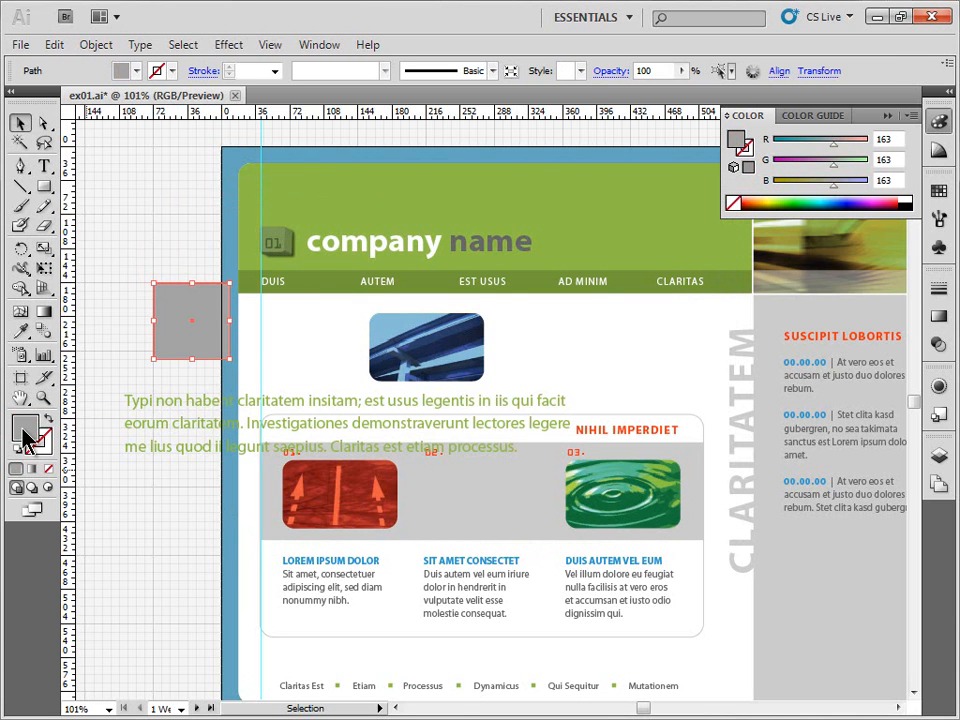
Step: Lighten the square's fill to RGB 214, 214, 214 and move it about 54 px left and 27 px down, off the artboard
double_click(23, 428)
left_click_drag(245, 341, 241, 285)
key("Return")
left_click(188, 231)
left_click(174, 326)
left_click_drag(186, 329, 139, 343)
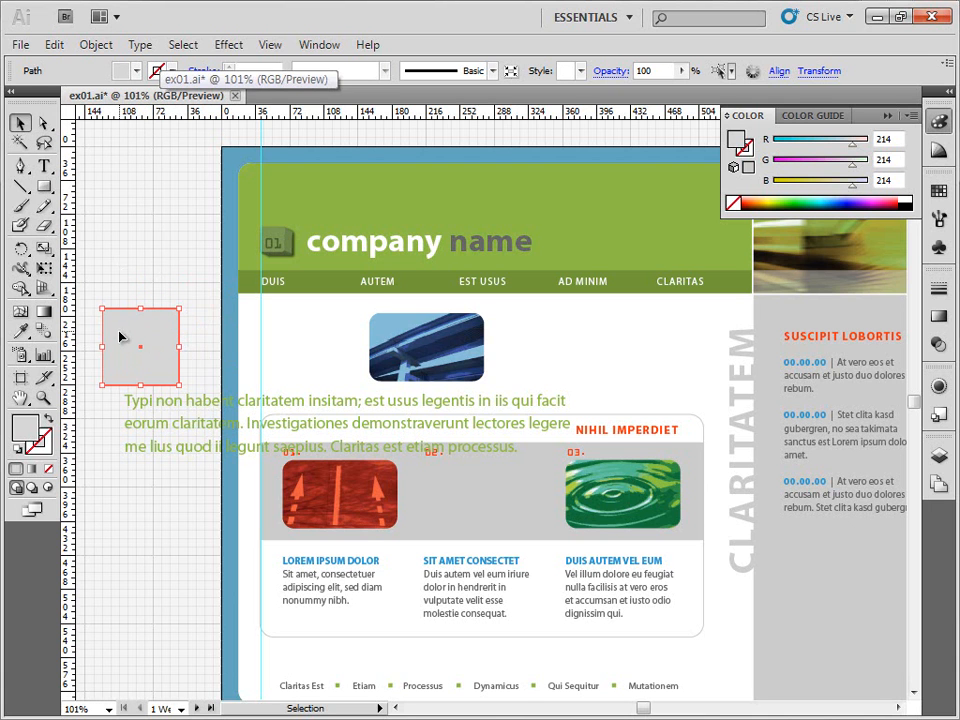
Step: Set the grid color to a custom pale cyan (RGB 181, 227, 226) in the Guides & Grid preferences
left_click(66, 45)
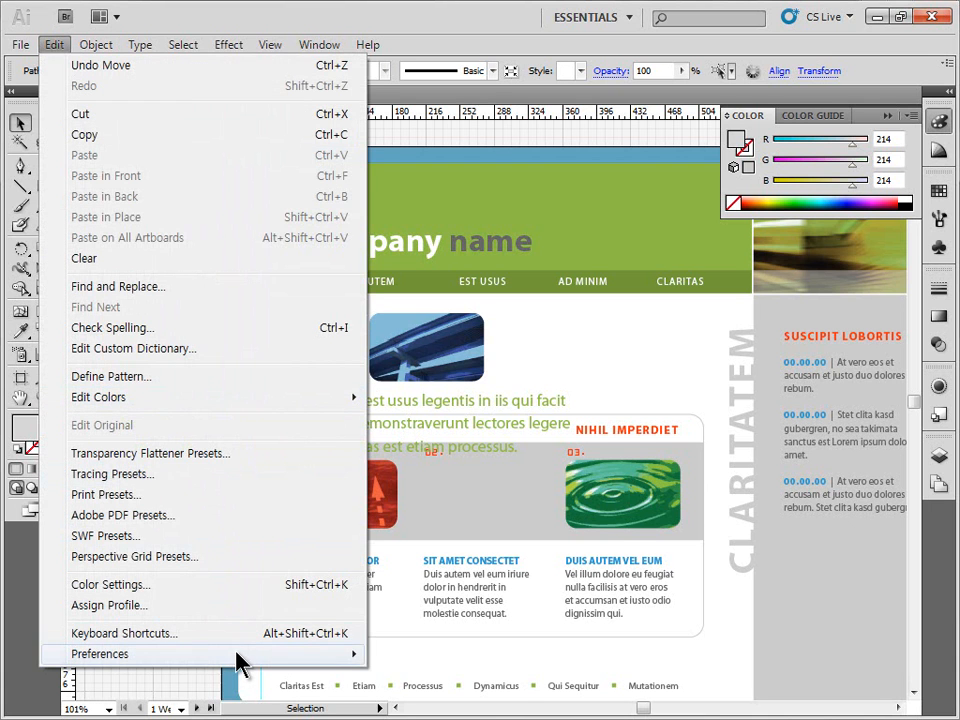
mouse_move(242, 654)
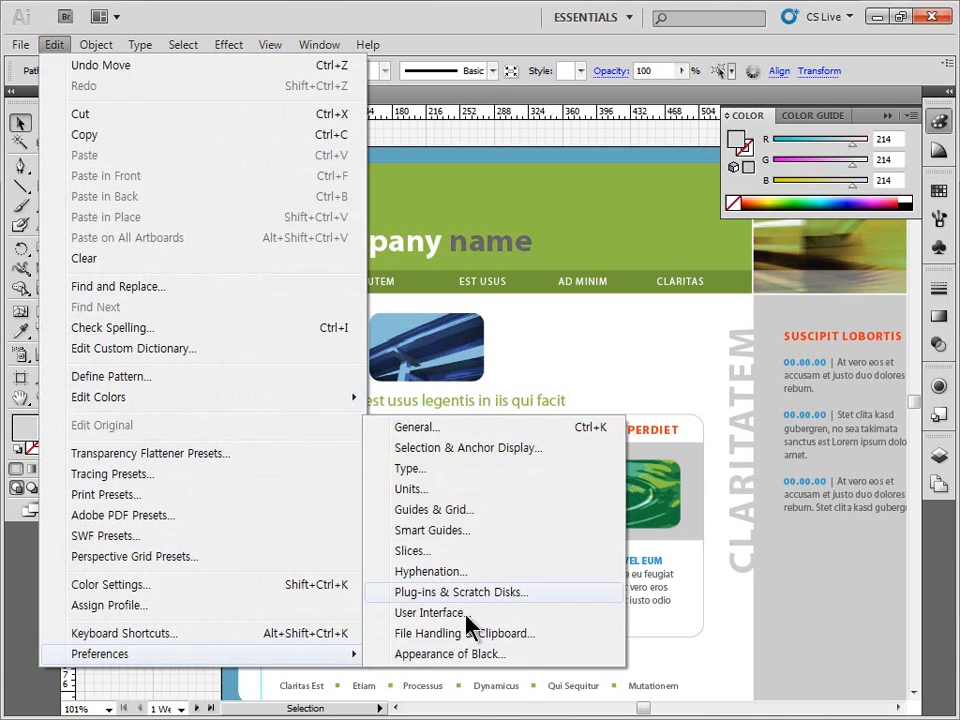
left_click(491, 519)
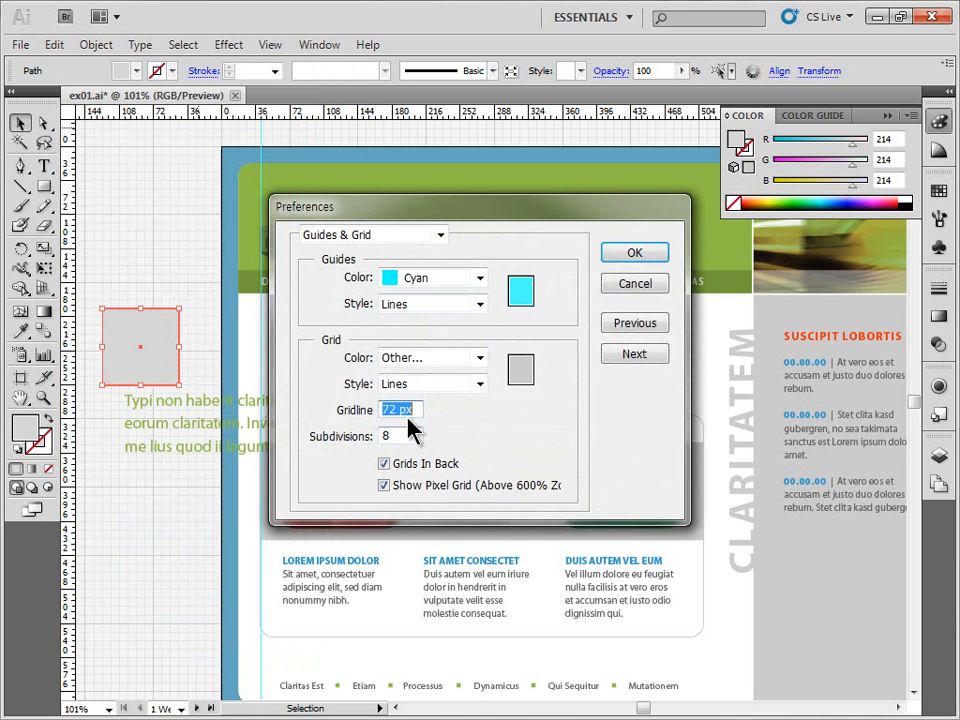
left_click(527, 379)
left_click(626, 341)
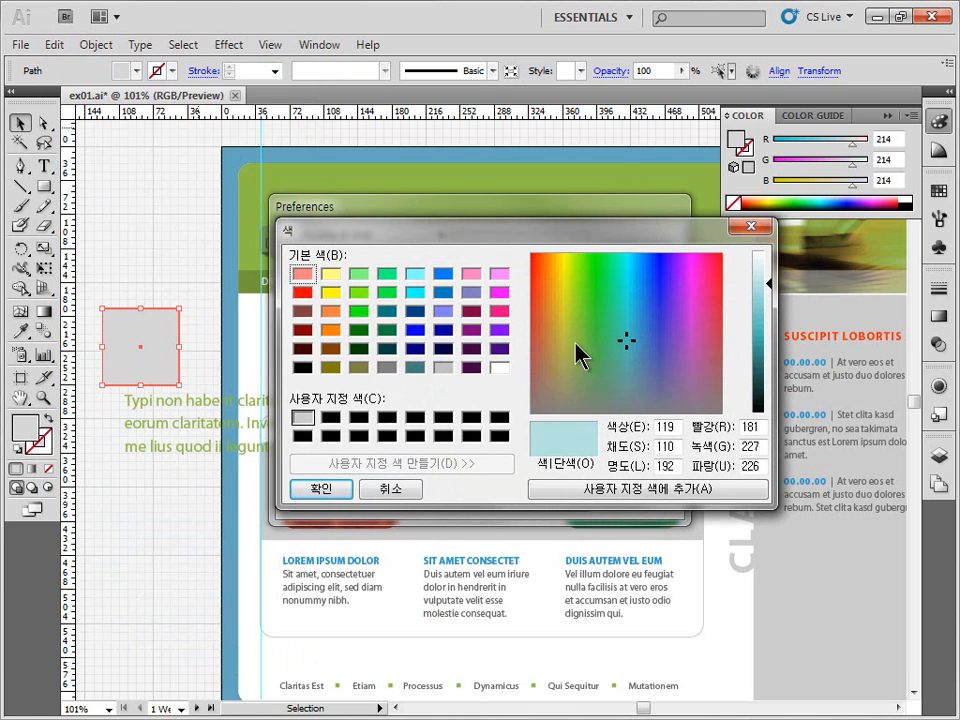
left_click(316, 489)
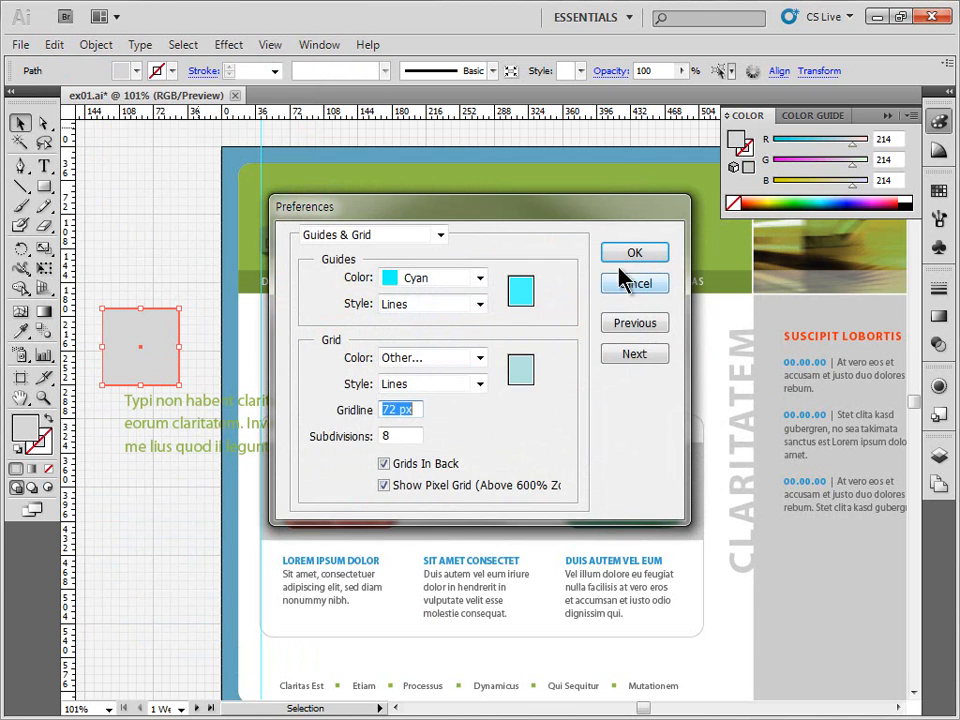
left_click(617, 257)
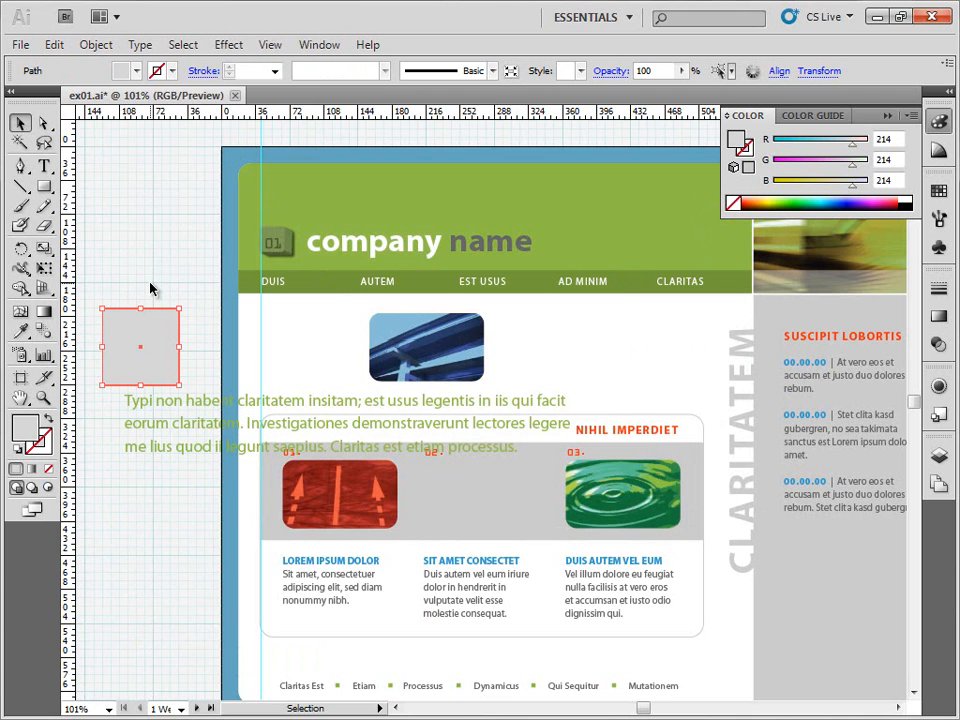
Step: Set the grid color to the saved custom light grey in the Guides & Grid preferences and deselect the square
left_click(50, 44)
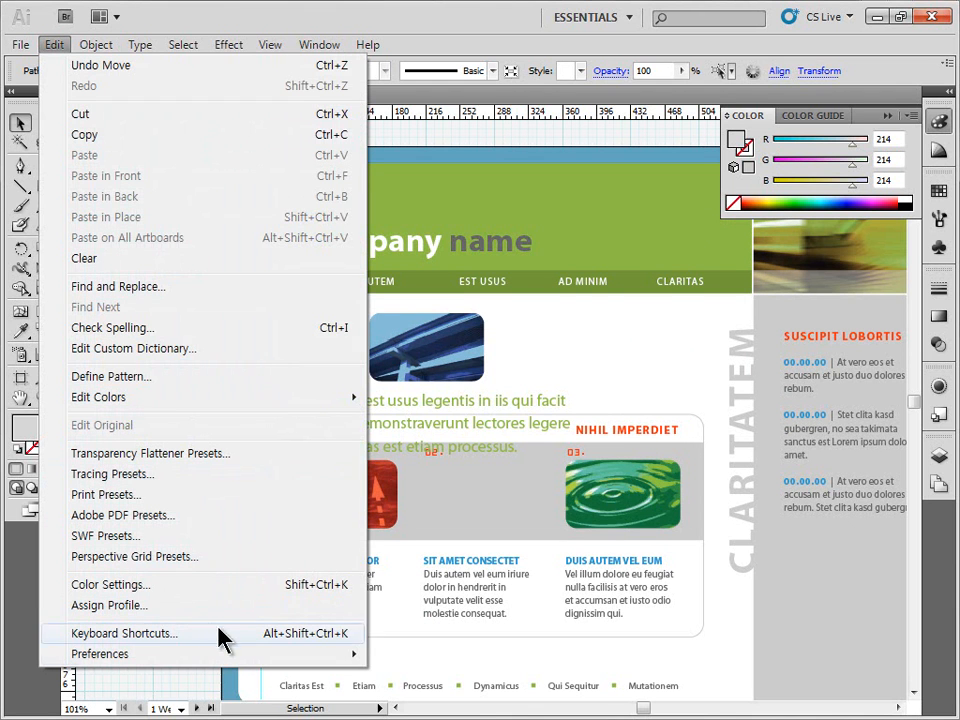
mouse_move(278, 655)
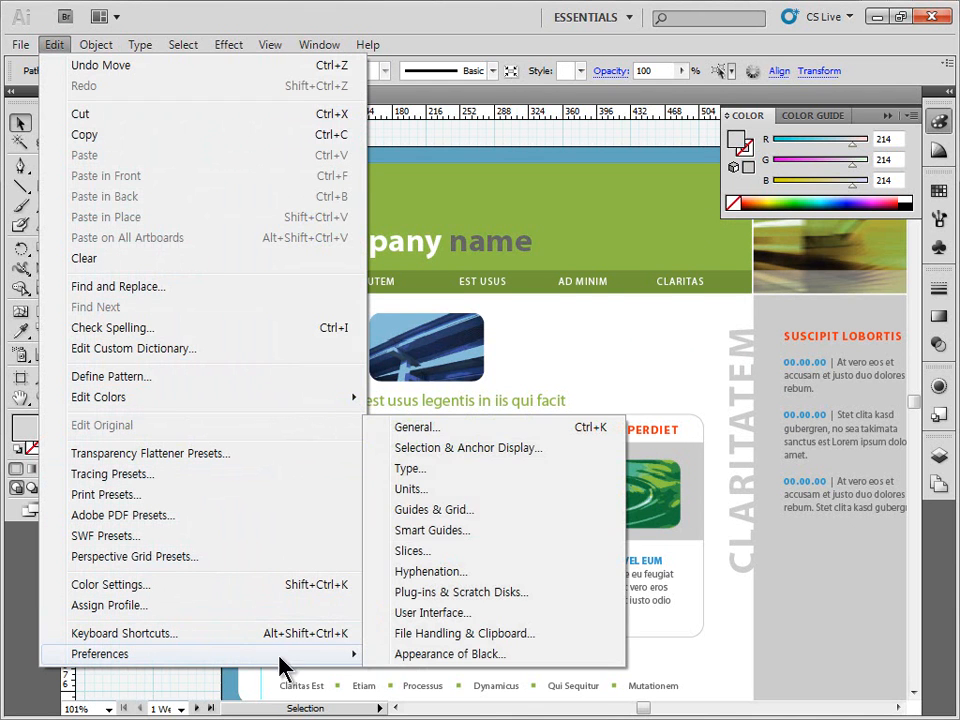
left_click(488, 512)
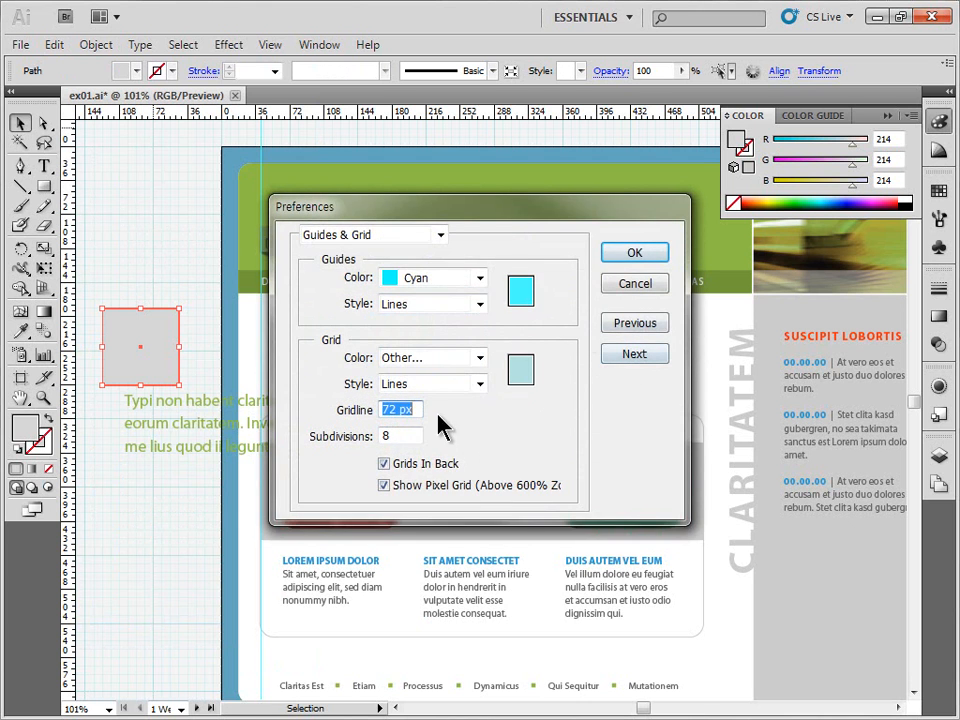
left_click(518, 370)
left_click(301, 418)
left_click(321, 489)
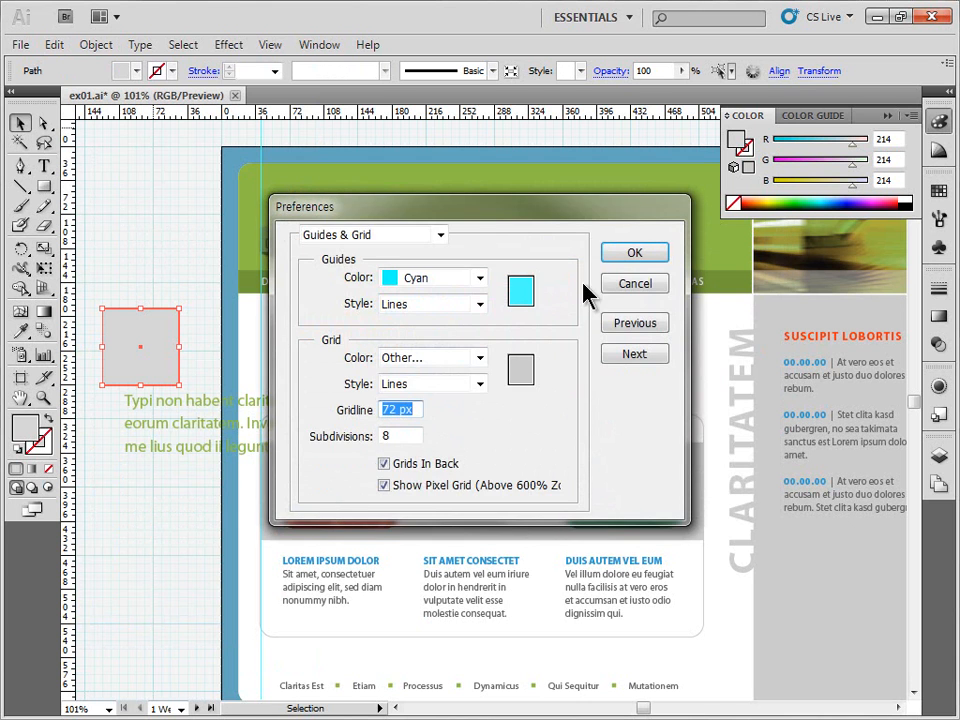
left_click(612, 255)
left_click(135, 507)
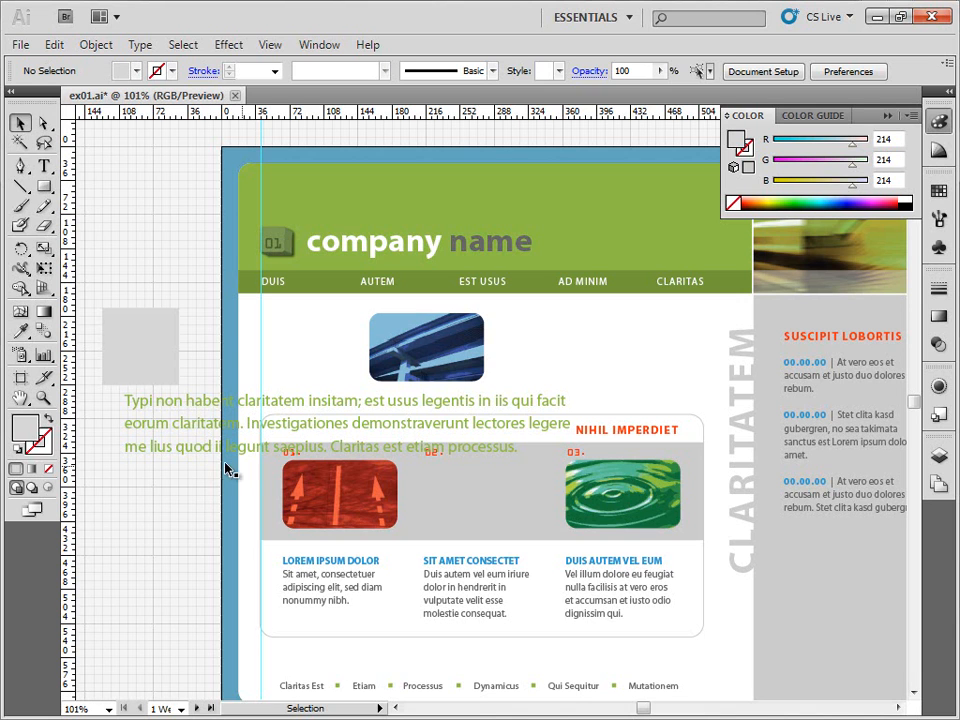
Step: Zoom in on the artwork and pan across the neighbouring artboards to examine their layouts against the grid
left_click(42, 398)
left_click_drag(242, 204, 564, 491)
key("space")
left_click_drag(480, 400, 678, 503)
left_click_drag(731, 557, 384, 347)
left_click_drag(848, 454, 298, 520)
left_click_drag(727, 438, 450, 380)
left_click_drag(590, 337, 330, 461)
left_click_drag(653, 439, 283, 408)
left_click_drag(825, 391, 499, 437)
mouse_move(626, 195)
left_mouse_down()
mouse_move(456, 304)
mouse_move(544, 369)
left_mouse_up()
mouse_move(195, 416)
left_mouse_down()
mouse_move(412, 368)
mouse_move(478, 403)
mouse_move(378, 358)
left_mouse_up()
Step: Open the artboard list and view Website 1 and Website 2, each fitted to the window
left_click(940, 486)
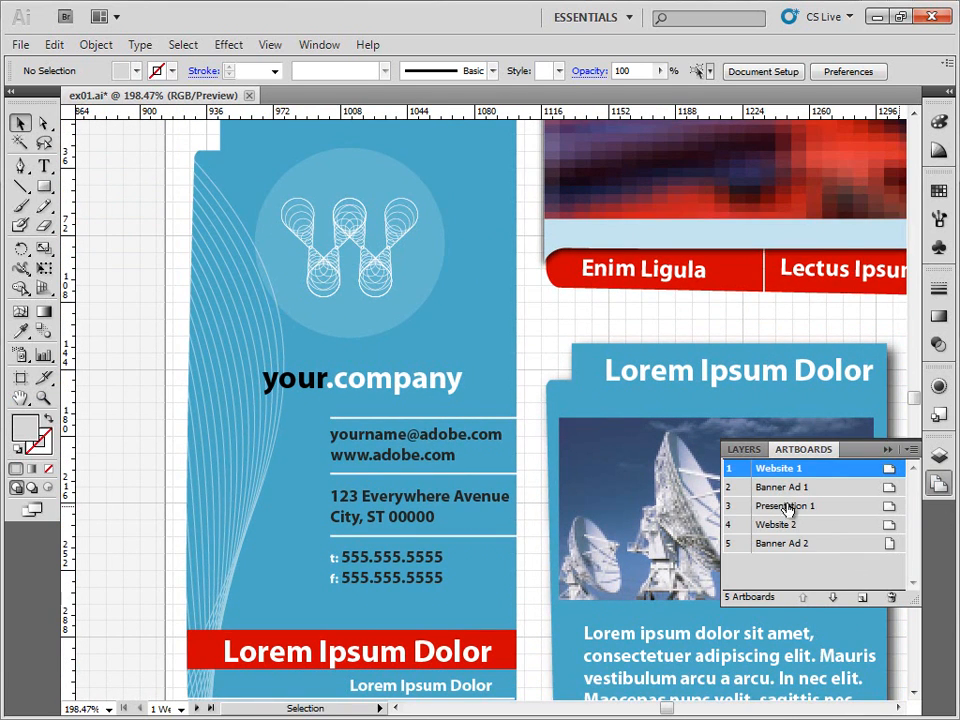
left_click(272, 44)
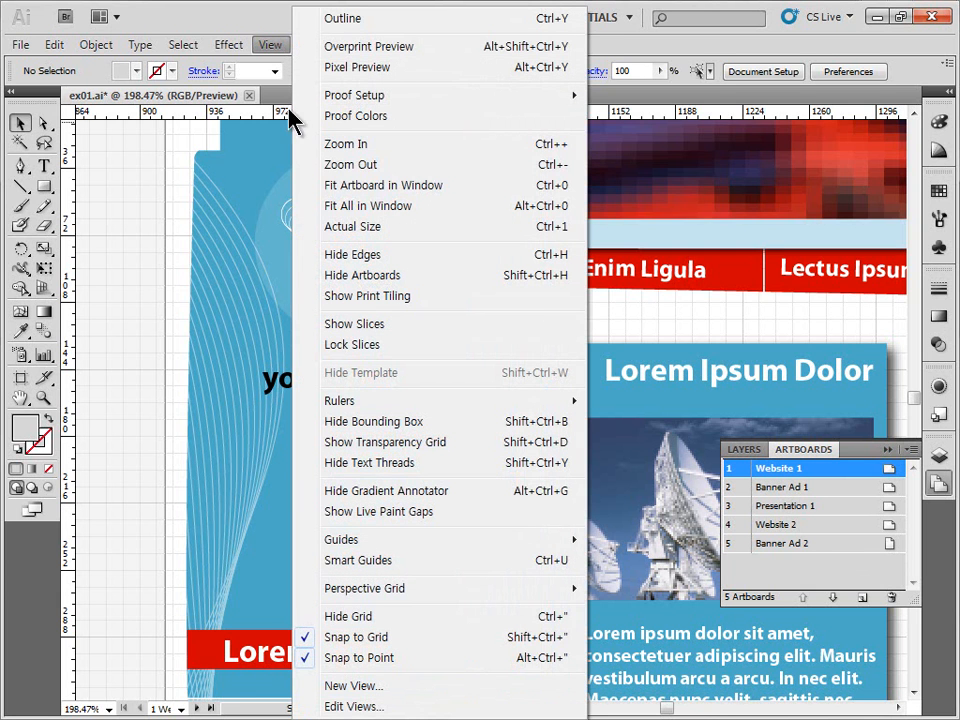
left_click(388, 190)
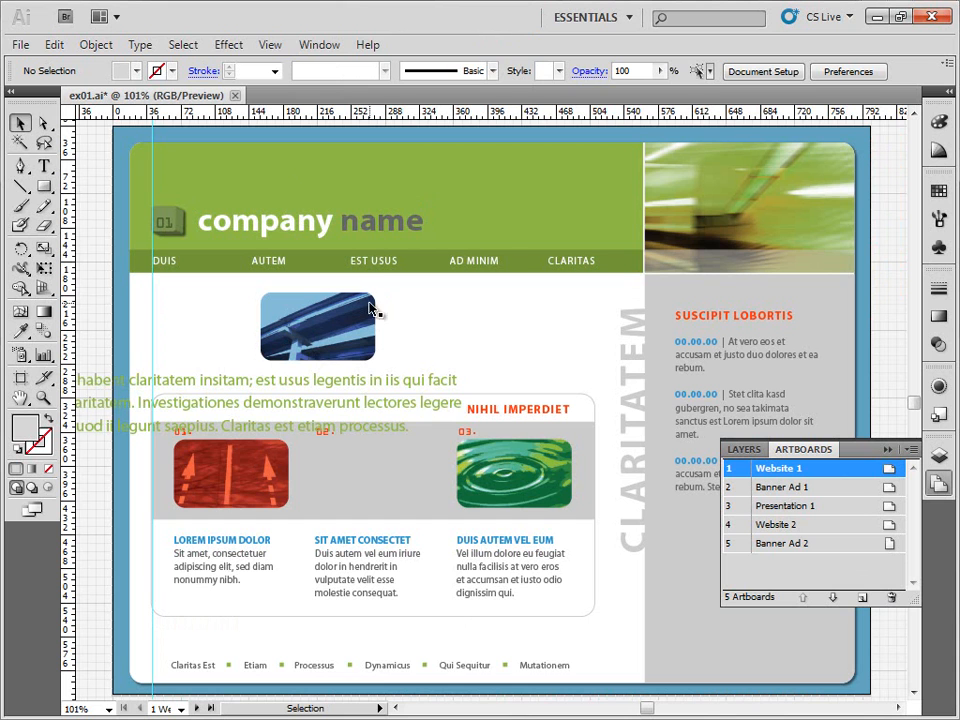
left_click(785, 524)
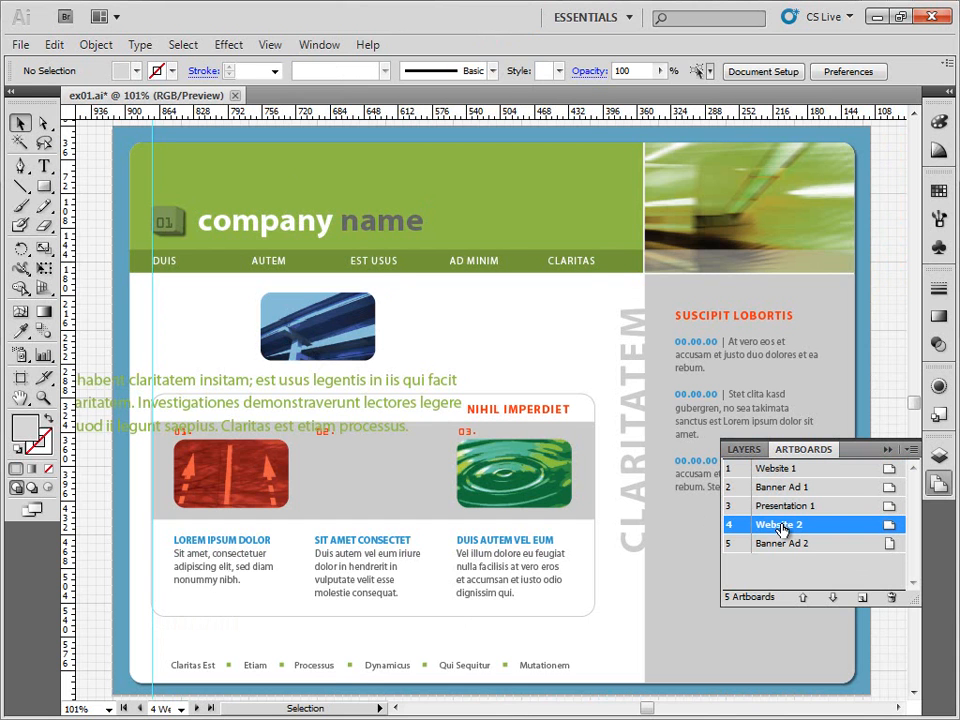
left_click(270, 44)
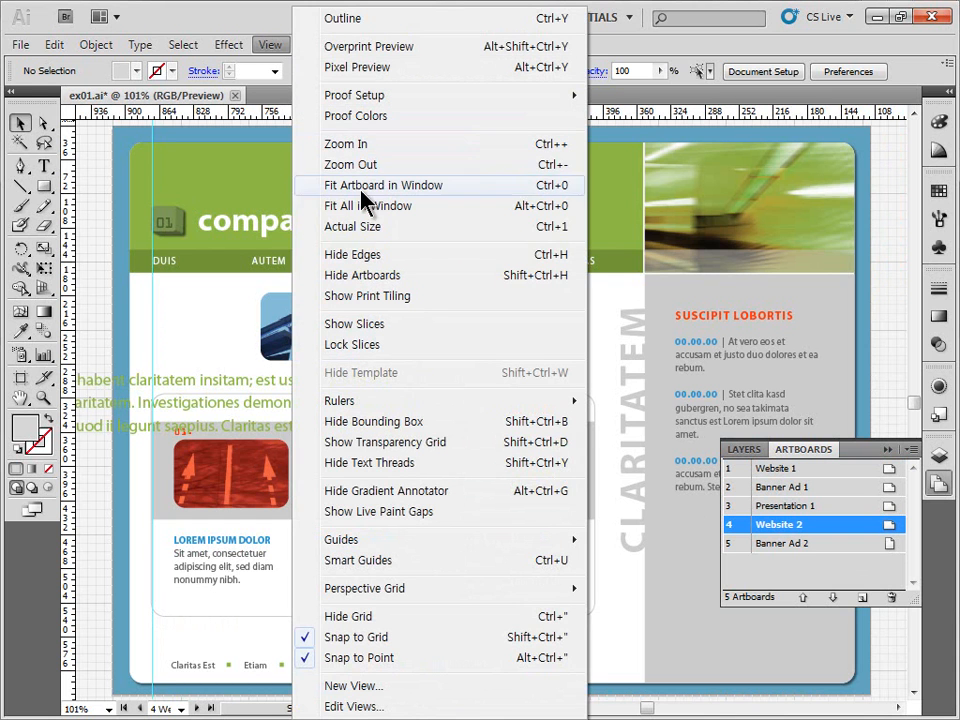
left_click(379, 191)
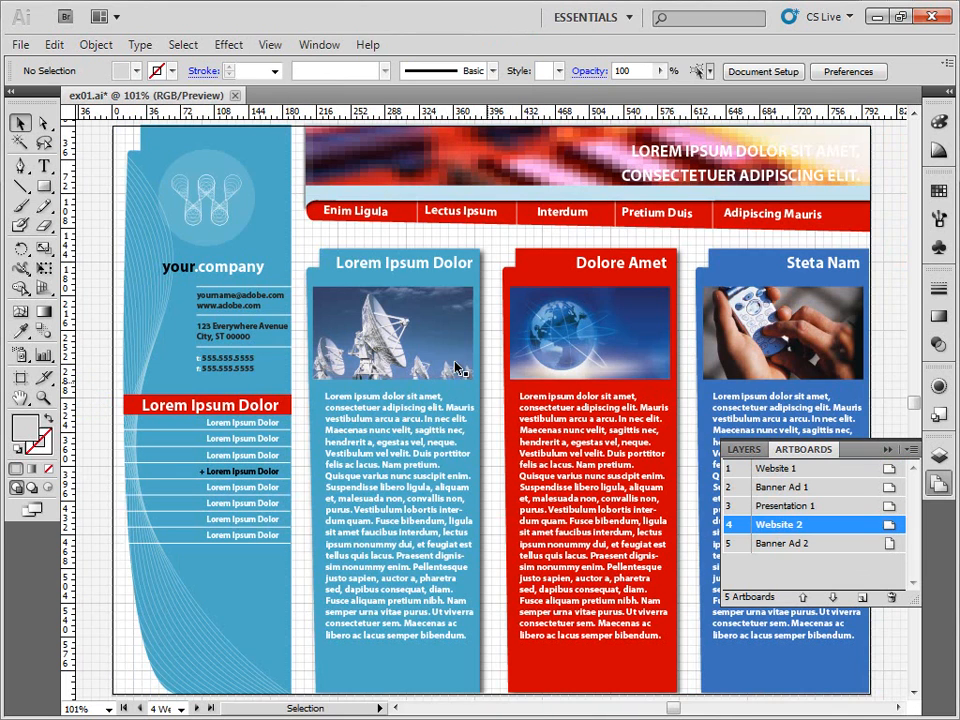
Step: Switch to the Banner Ad 2 artboard and fit it in the window
left_click(768, 545)
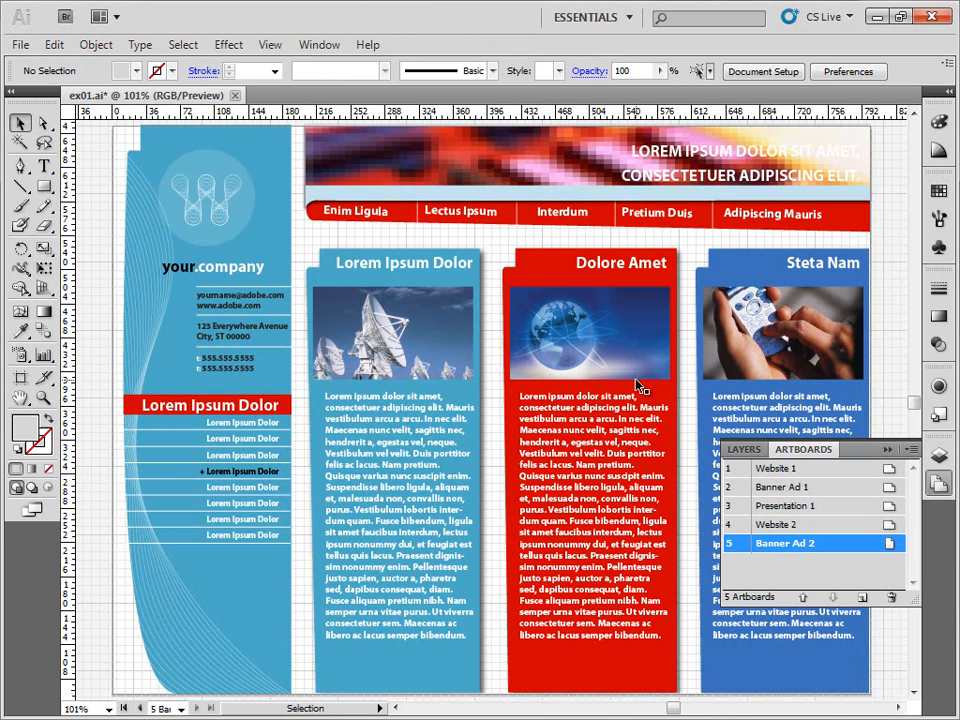
left_click(270, 44)
left_click(390, 189)
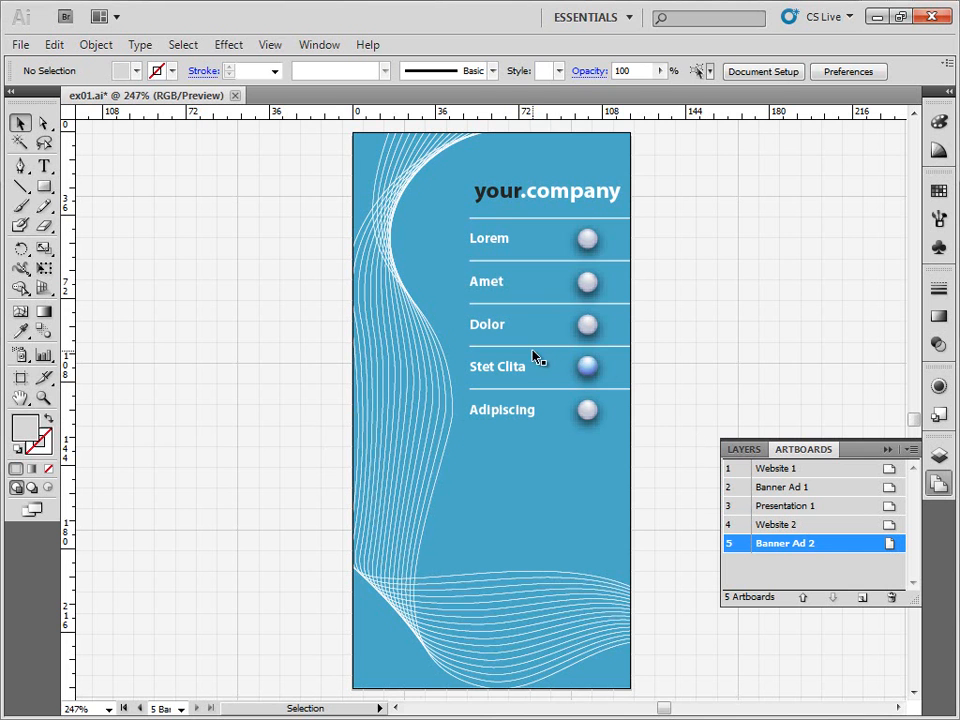
Step: Fit all artboards in the window and delete the grey square beside the Website 1 artboard
left_click(229, 44)
mouse_move(265, 46)
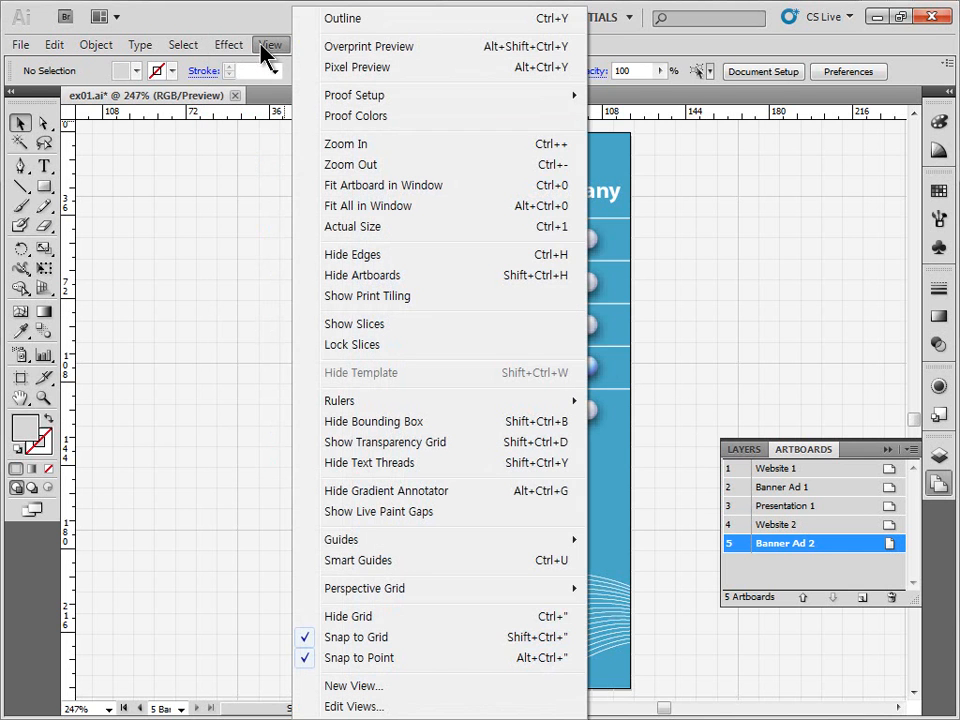
left_click(398, 206)
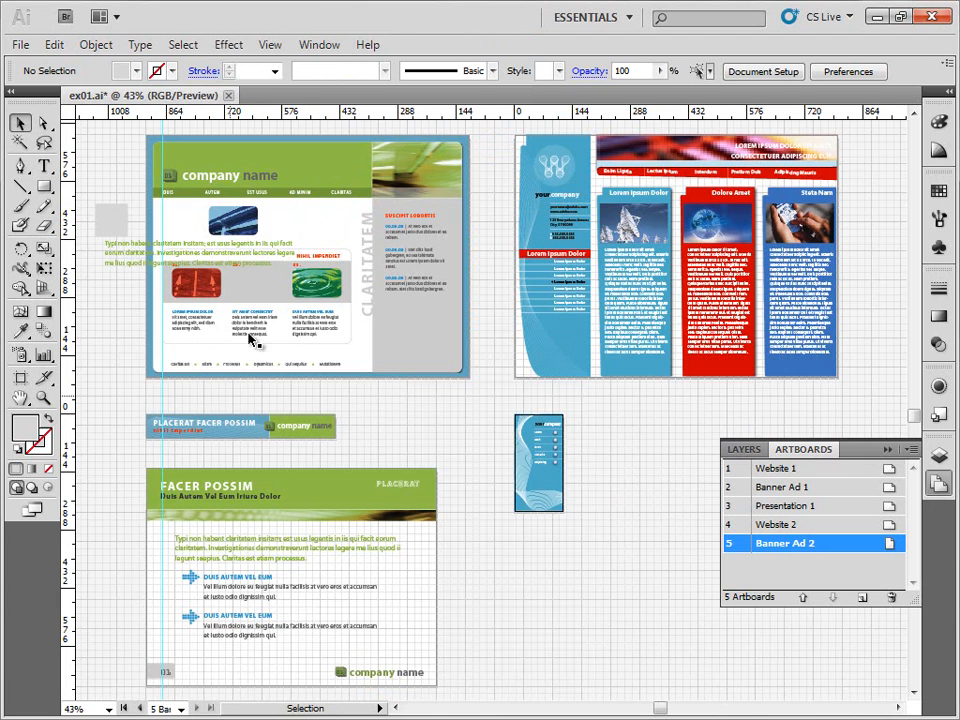
left_click(105, 215)
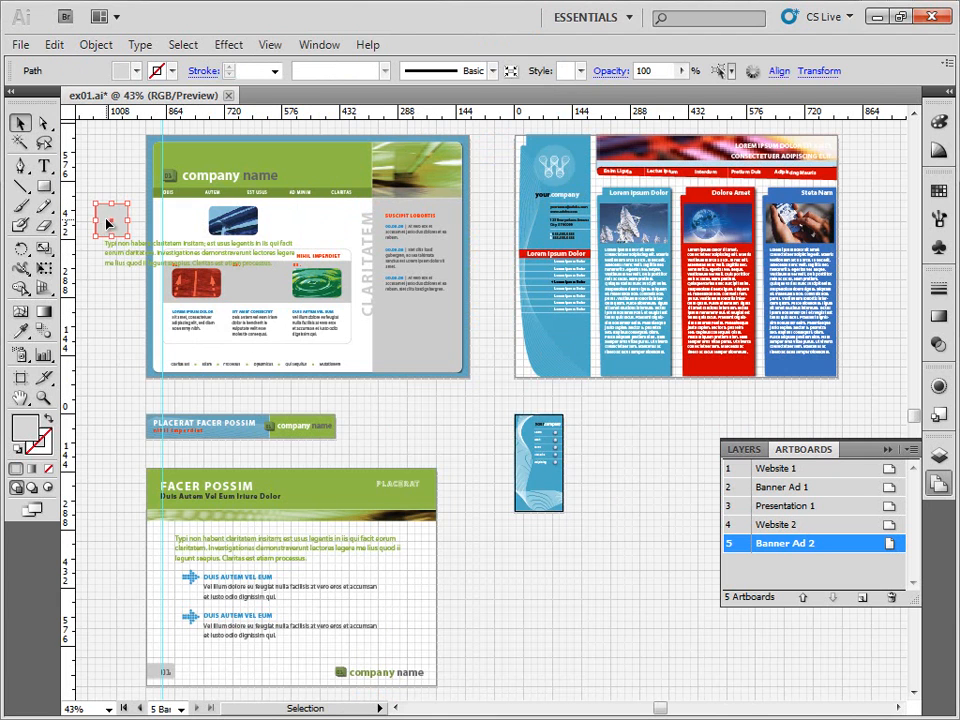
key("Delete")
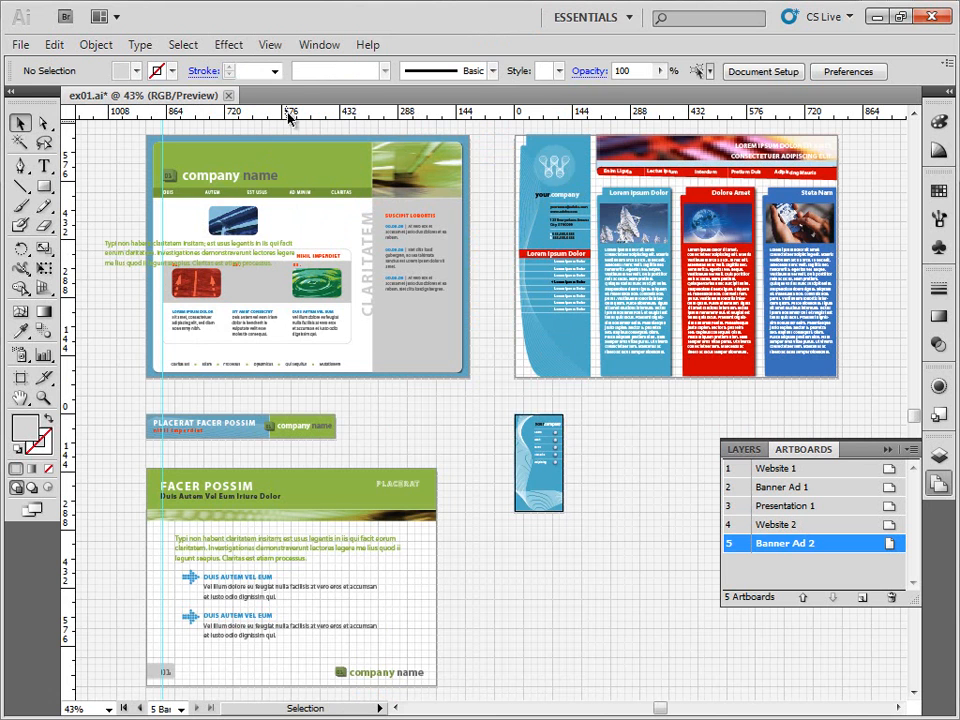
Step: Hide the rulers and show them again
left_click(270, 44)
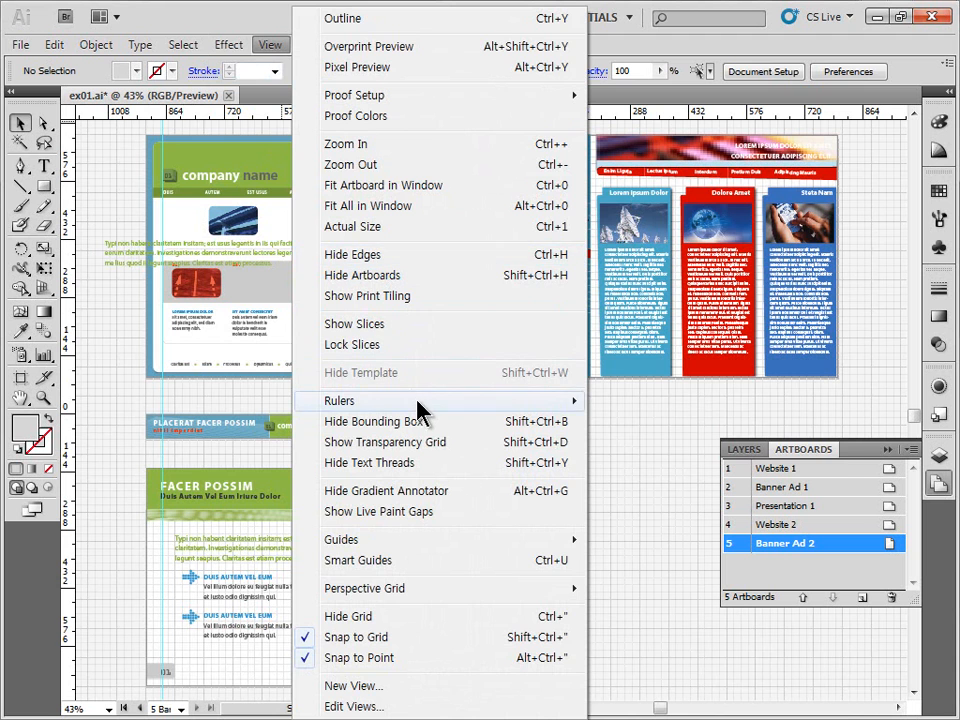
mouse_move(418, 400)
left_click(660, 402)
left_click(270, 45)
mouse_move(500, 401)
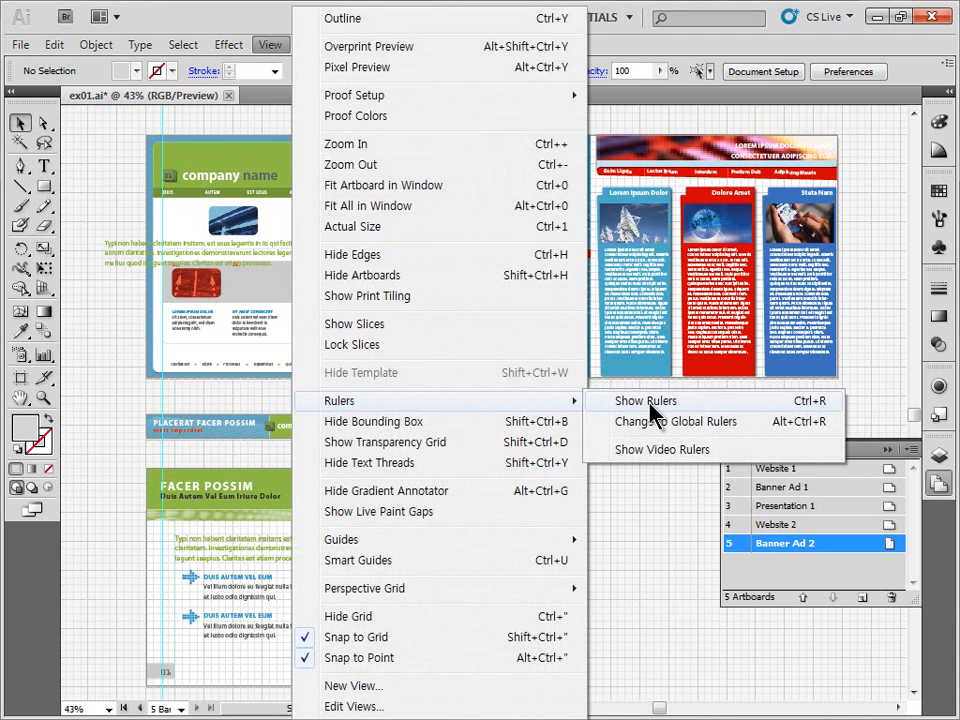
left_click(648, 404)
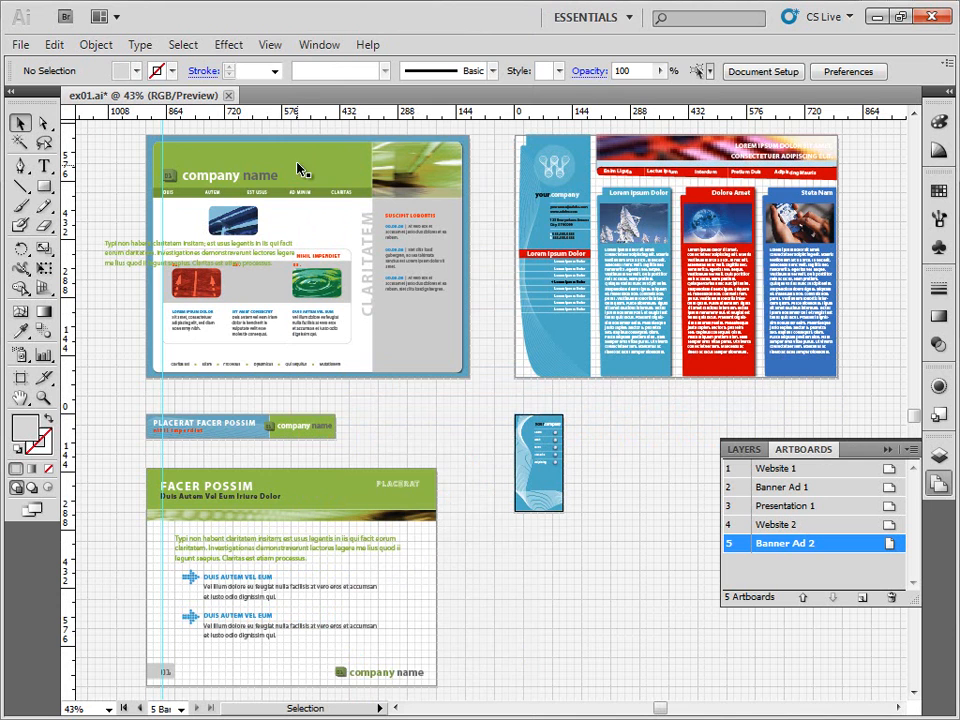
Step: Switch the ruler units to inches, to millimeters, and back to pixels
right_click(297, 113)
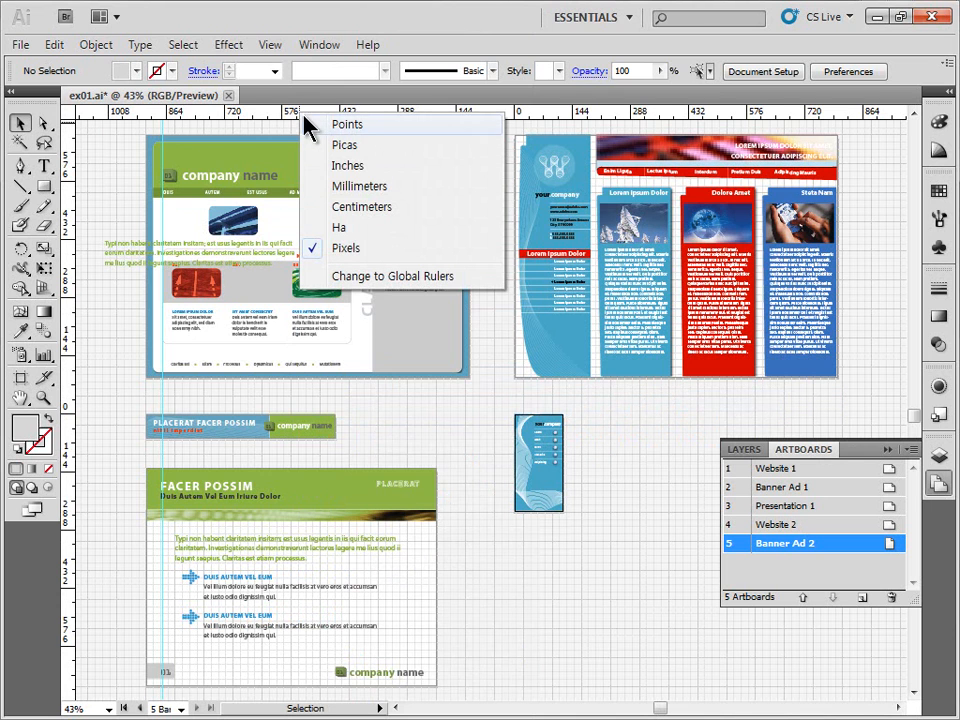
left_click(361, 166)
right_click(336, 120)
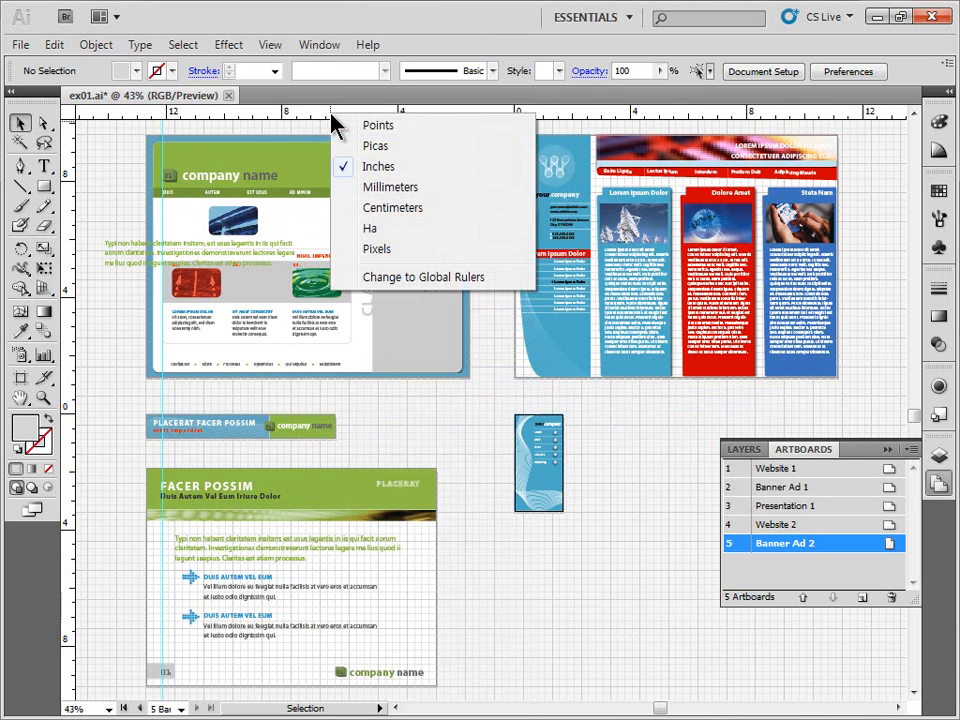
left_click(380, 186)
right_click(343, 117)
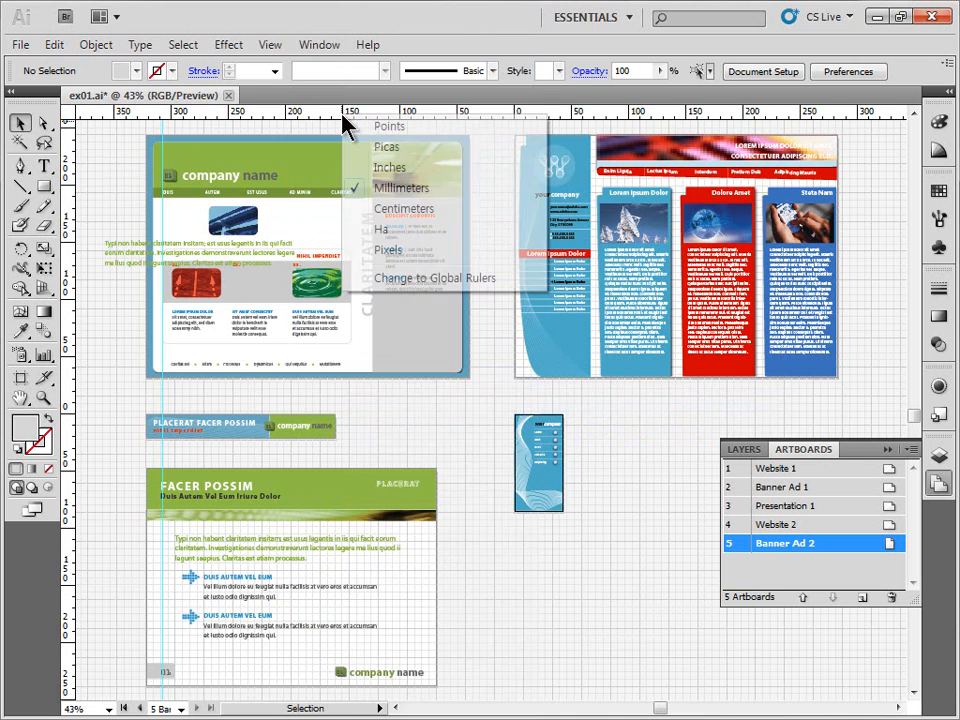
left_click(392, 250)
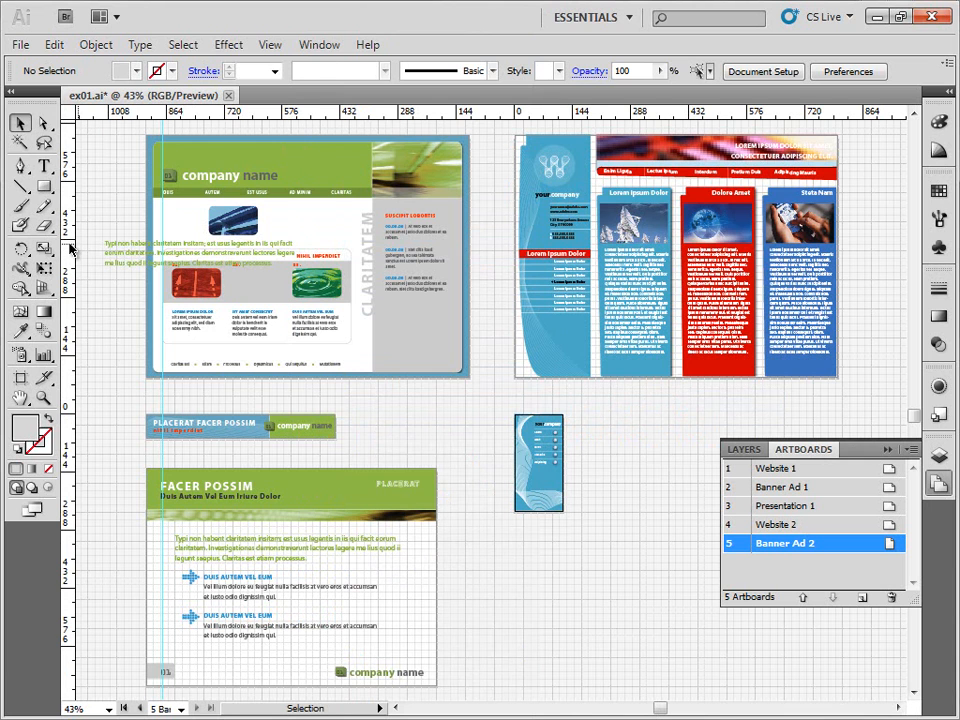
Step: Add two vertical guides and a horizontal guide over the Website 1 artboard, and delete the horizontal and the second new vertical guide
left_click_drag(70, 252, 284, 258)
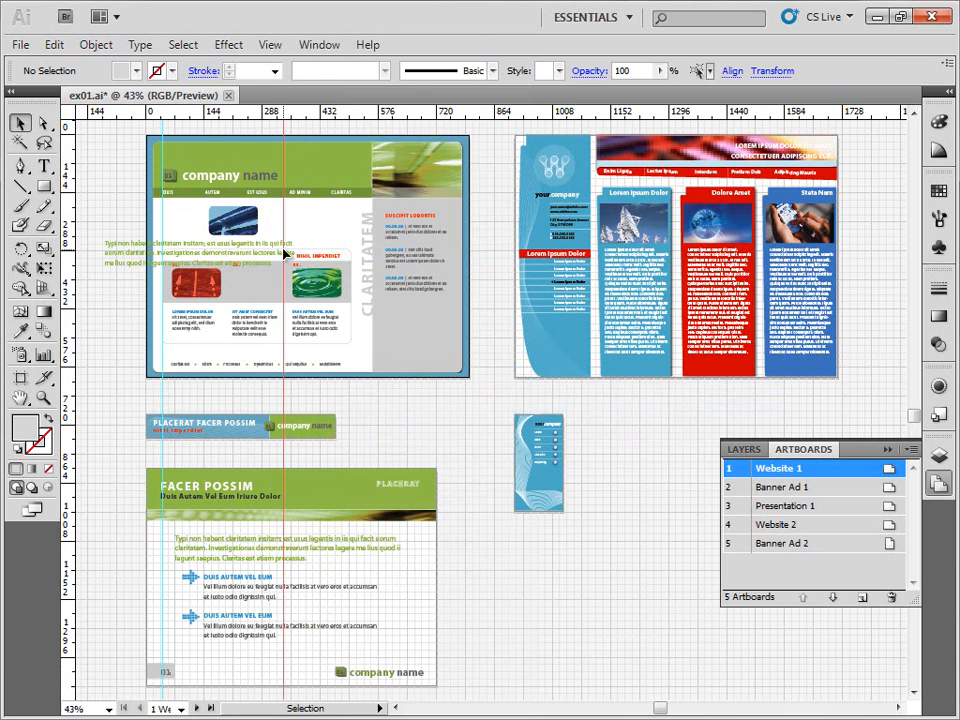
left_click_drag(312, 125, 330, 234)
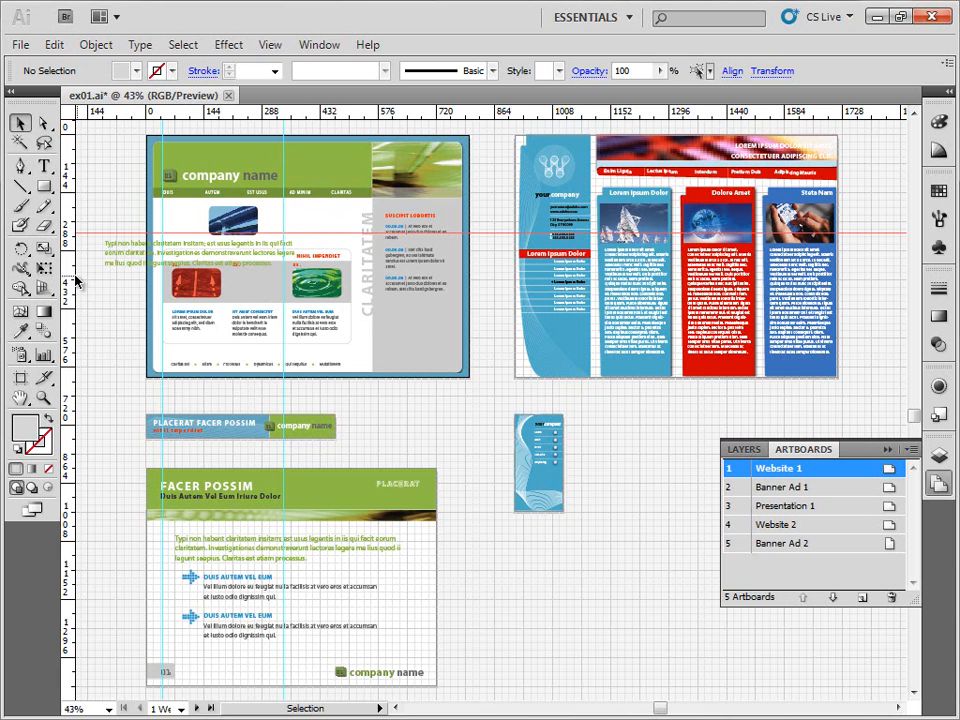
left_click_drag(75, 279, 258, 301)
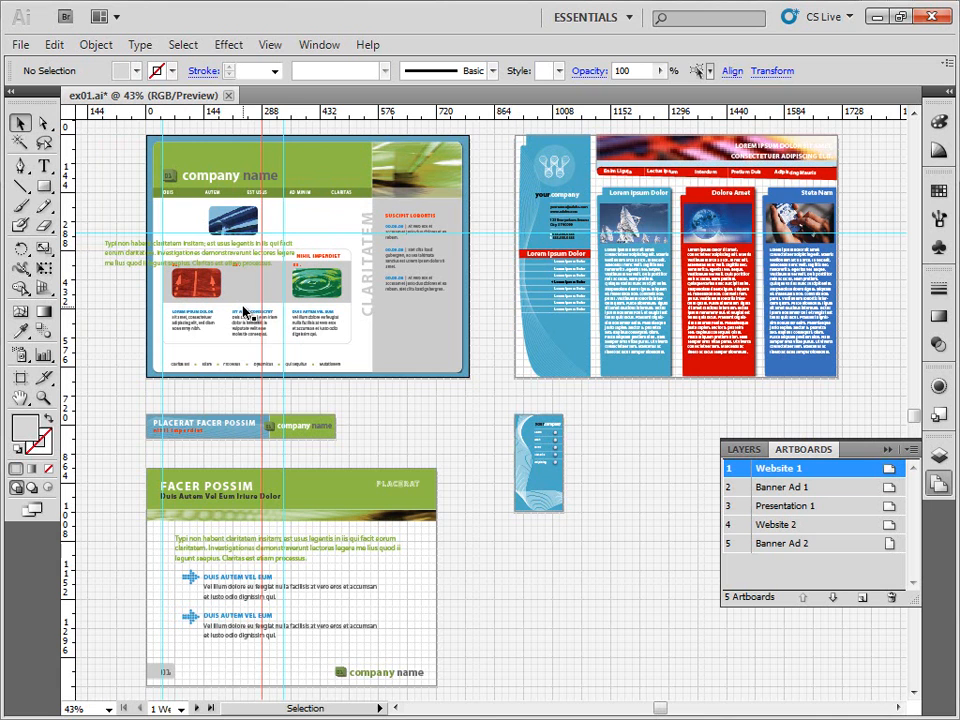
left_click(274, 233)
key("Delete")
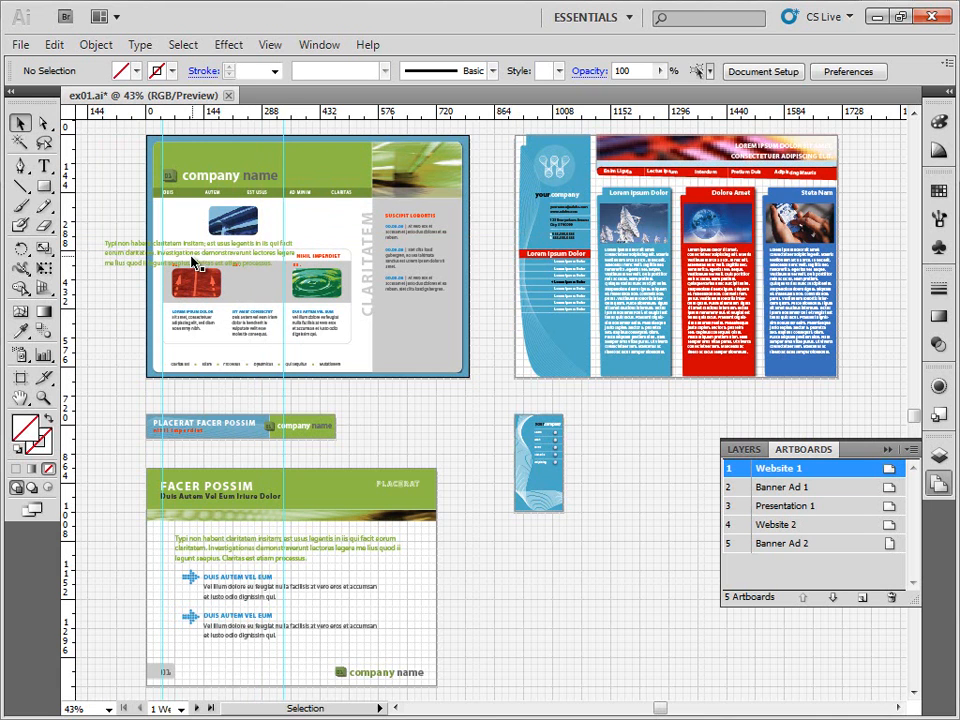
Step: Hide the guides and show them again
left_click(270, 45)
mouse_move(452, 541)
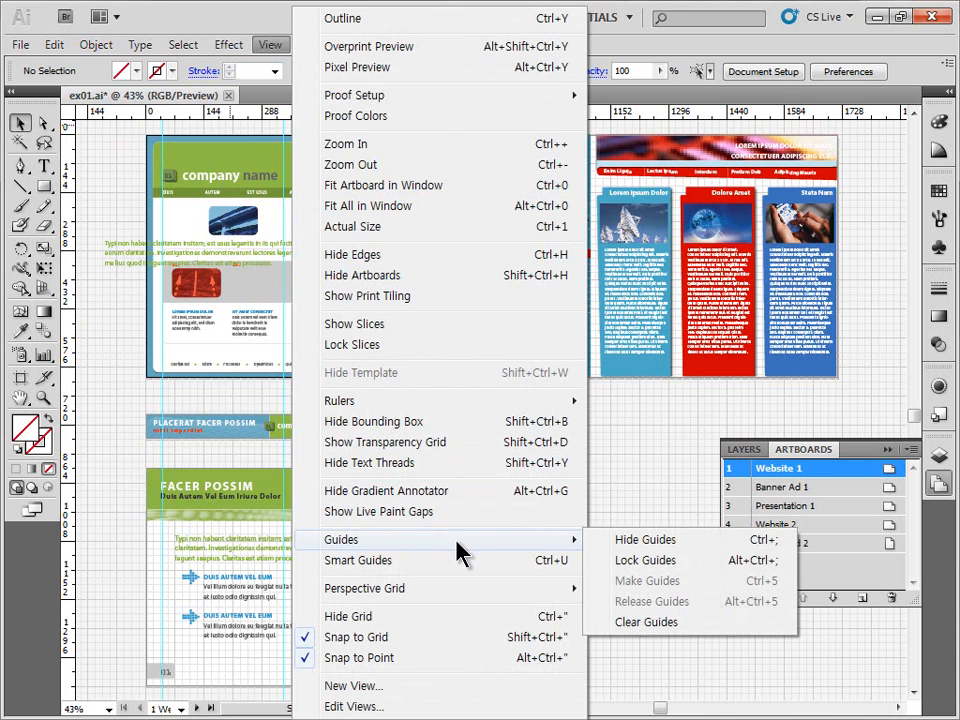
left_click(681, 542)
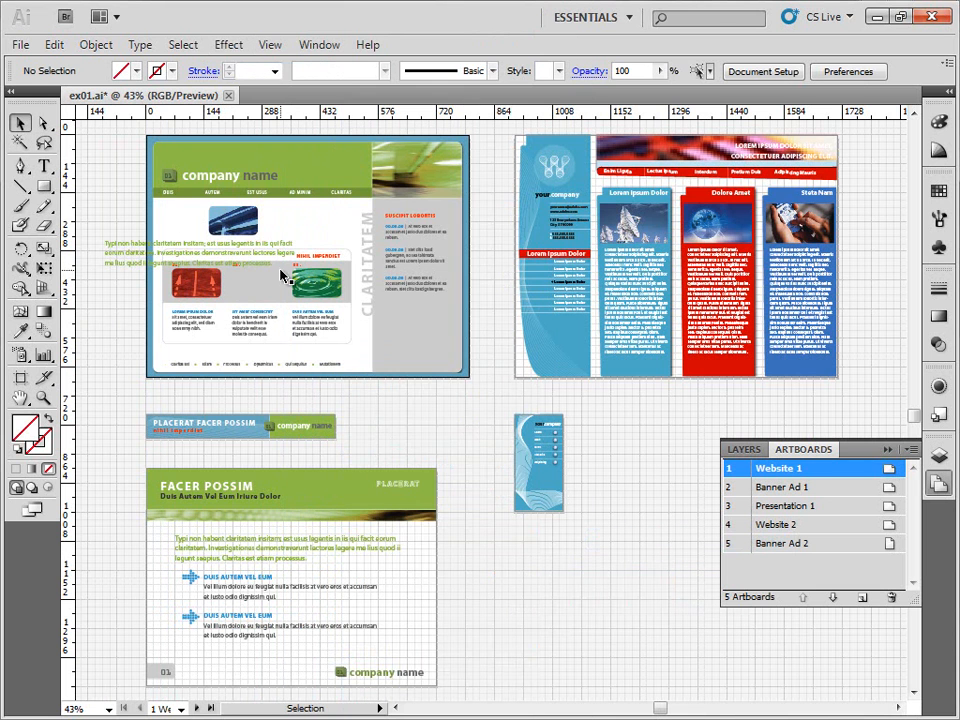
left_click(270, 45)
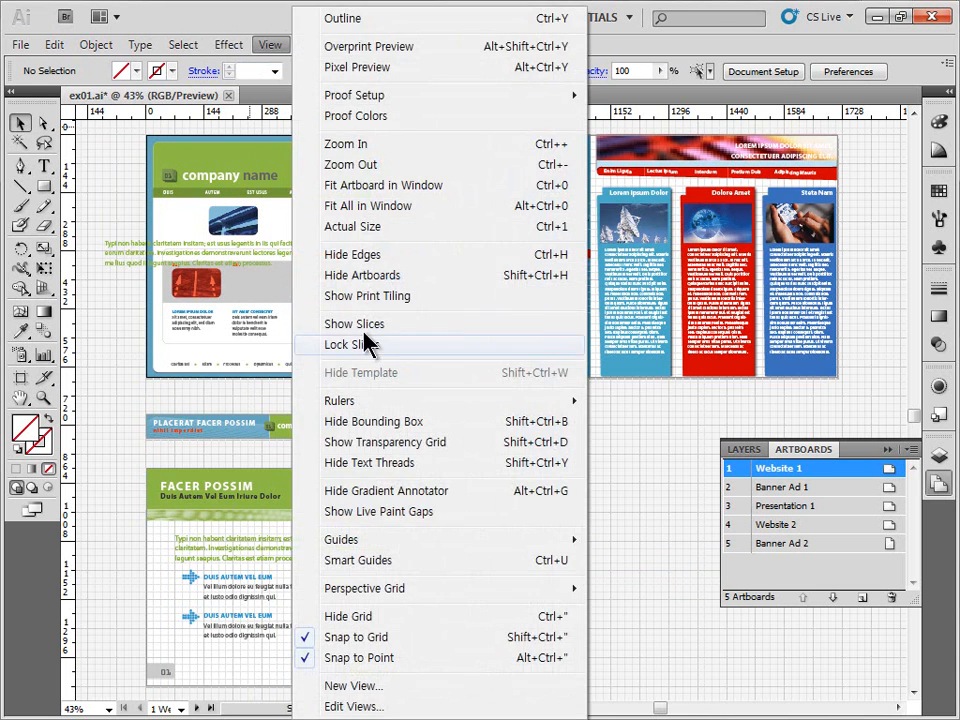
mouse_move(510, 549)
left_click(624, 541)
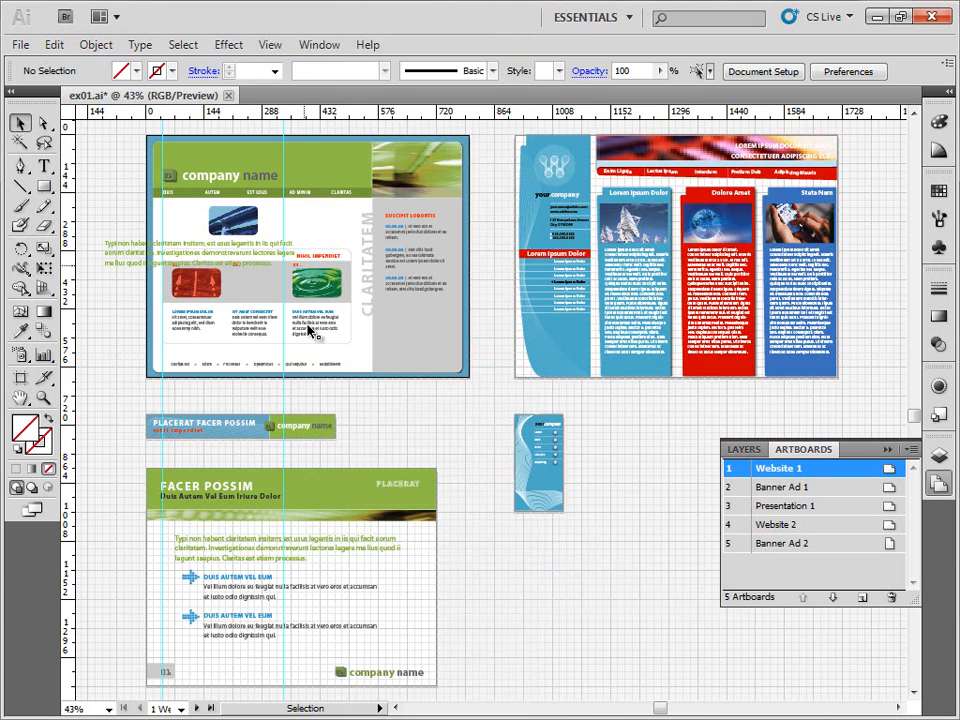
Step: Unlock the guides and delete both remaining vertical guides
left_click(270, 45)
mouse_move(482, 546)
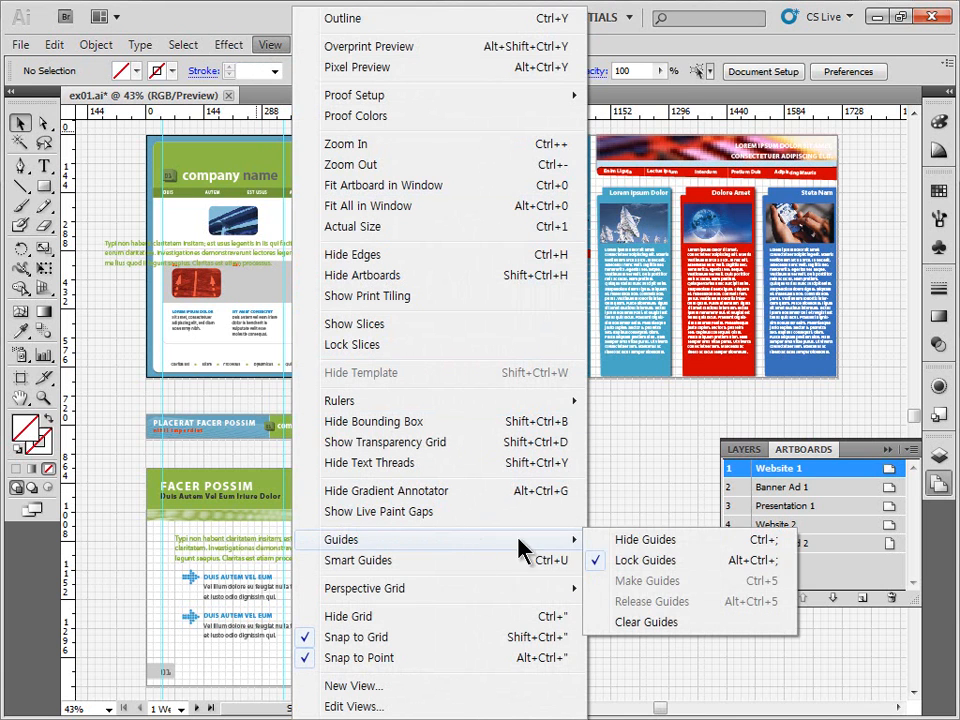
left_click(636, 568)
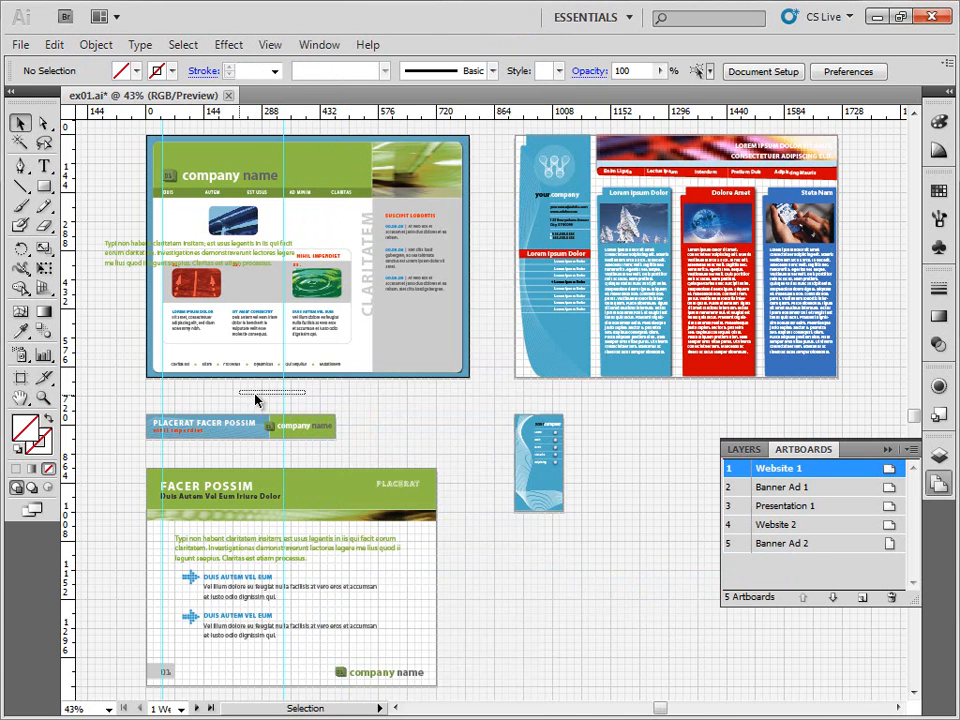
left_click_drag(306, 394, 110, 398)
key("Delete")
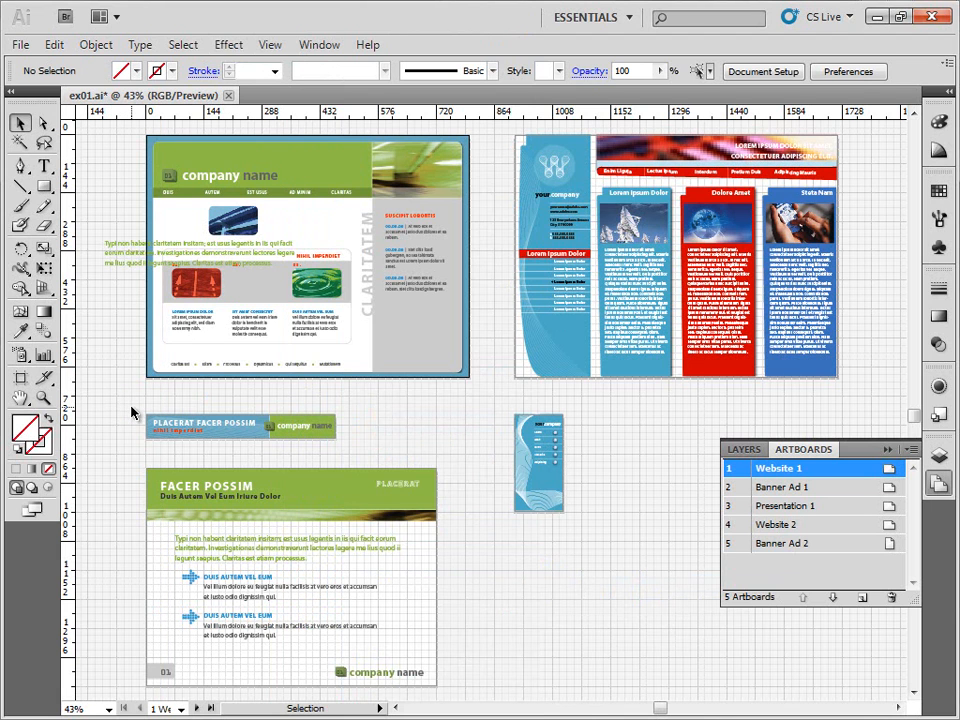
Step: Hide the grid and show it again
left_click(268, 44)
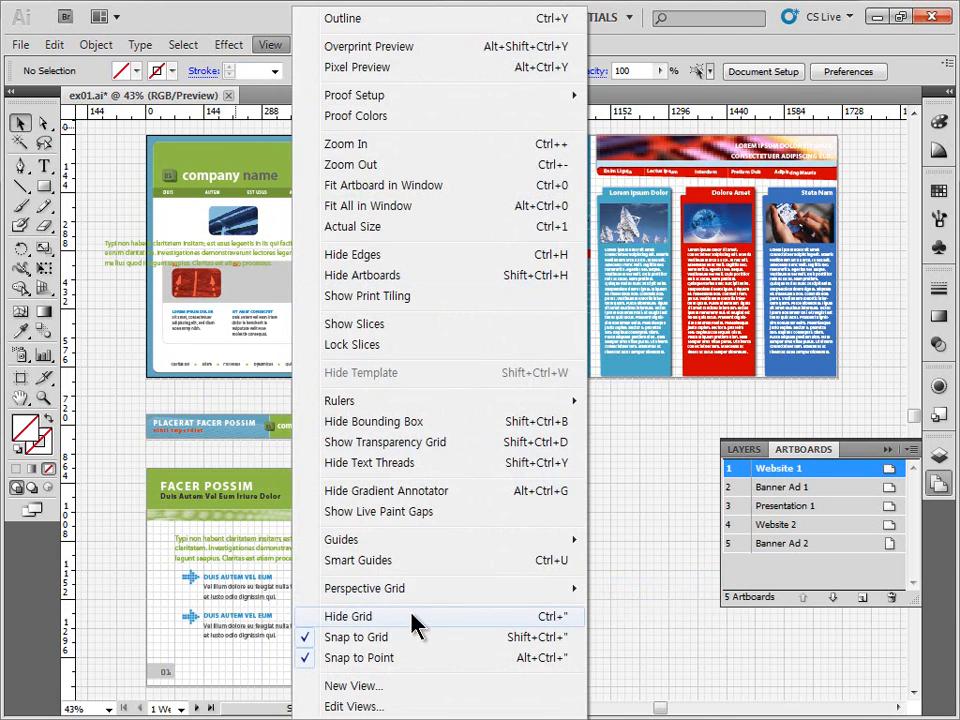
left_click(501, 616)
left_click(272, 44)
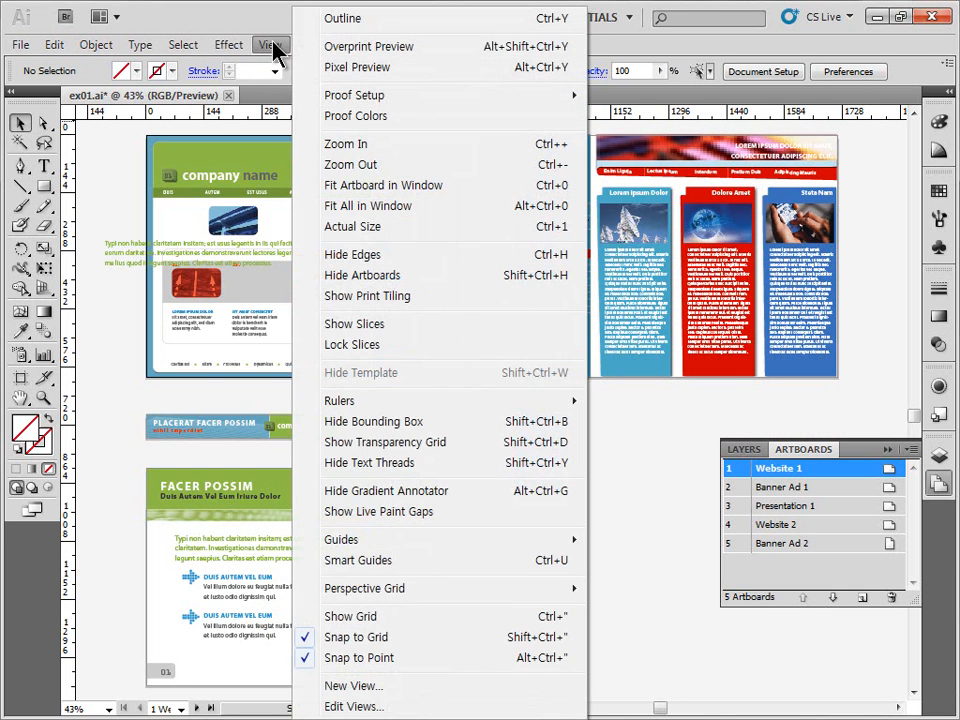
left_click(396, 620)
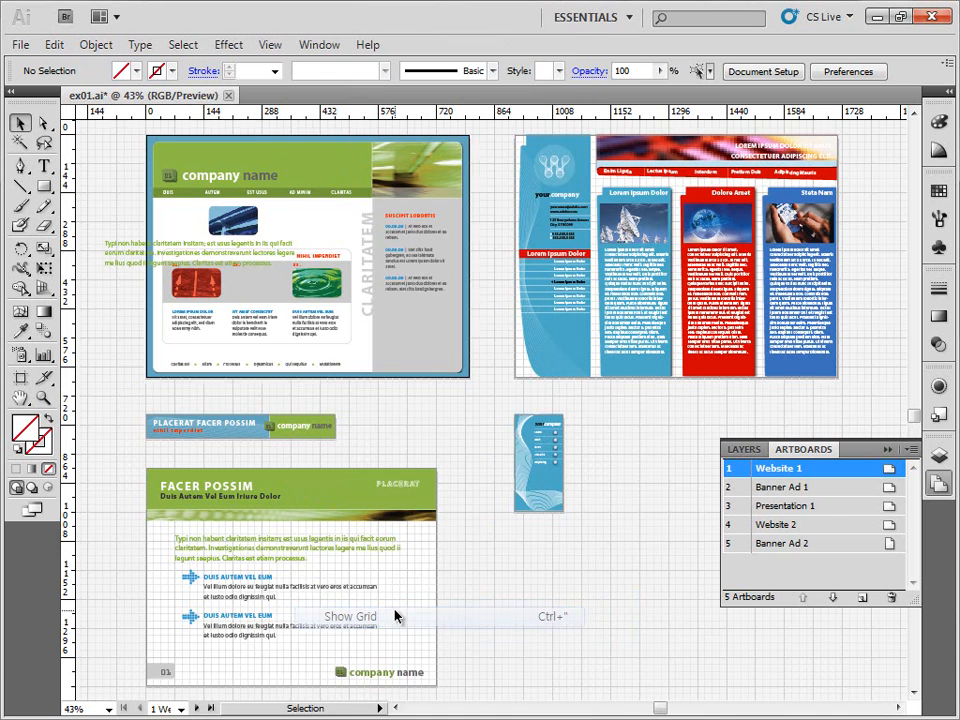
left_click(270, 45)
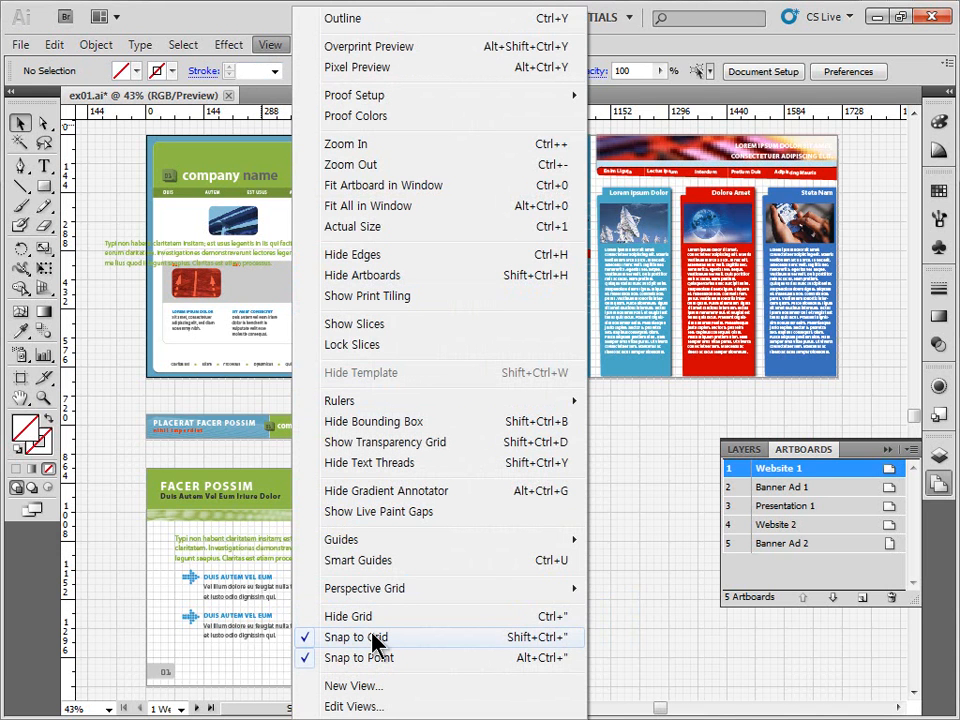
left_click(619, 456)
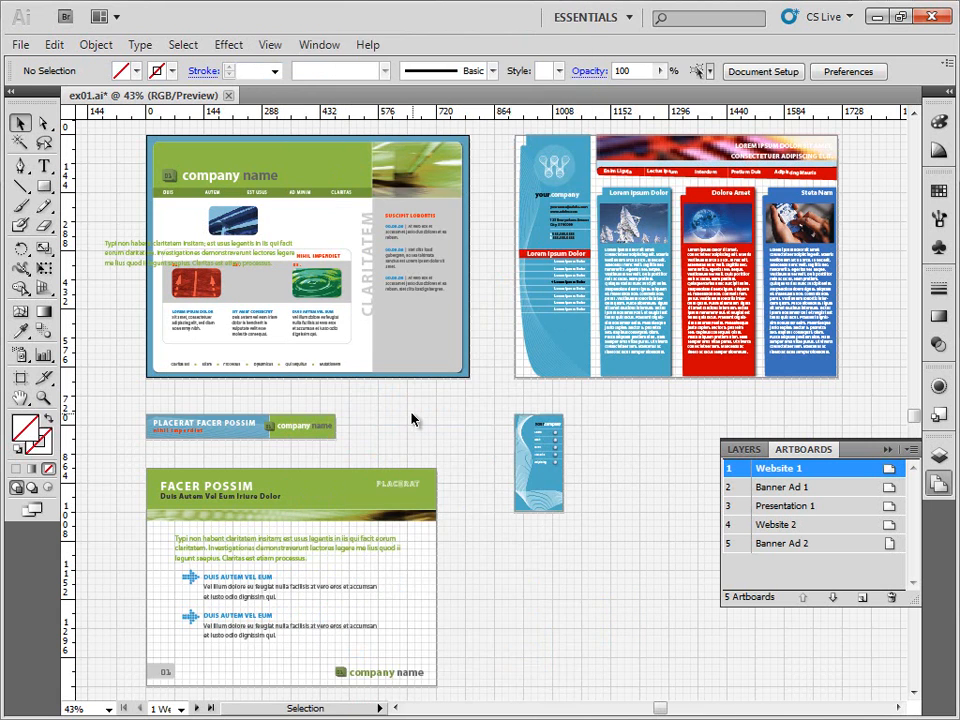
Step: Turn off Grids In Back in the Guides & Grid preferences so the grid displays in front of the artwork
left_click(54, 45)
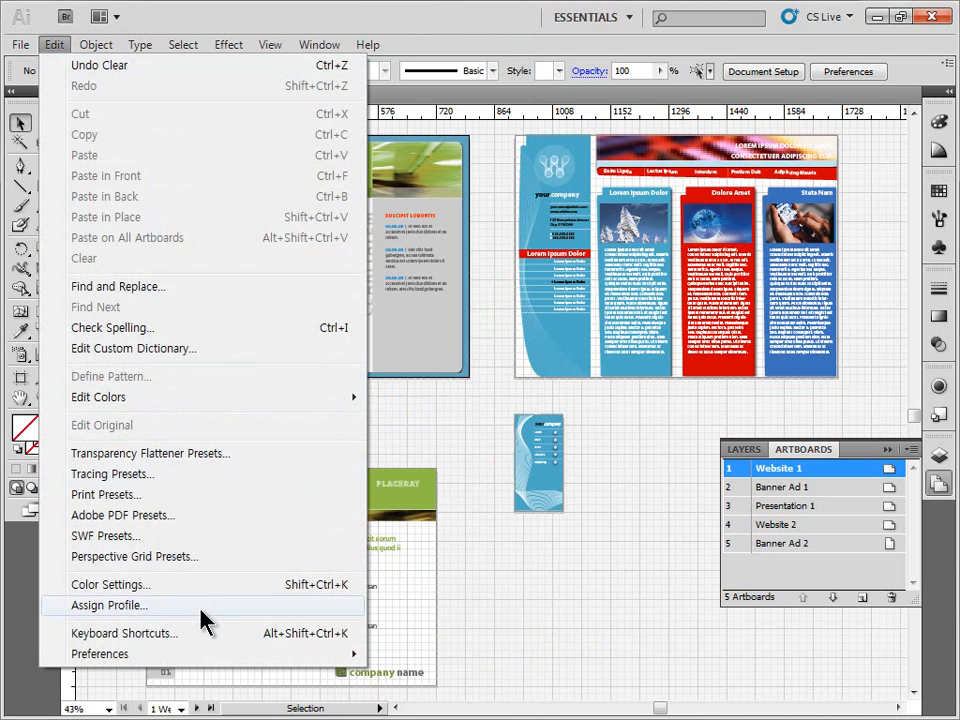
mouse_move(228, 656)
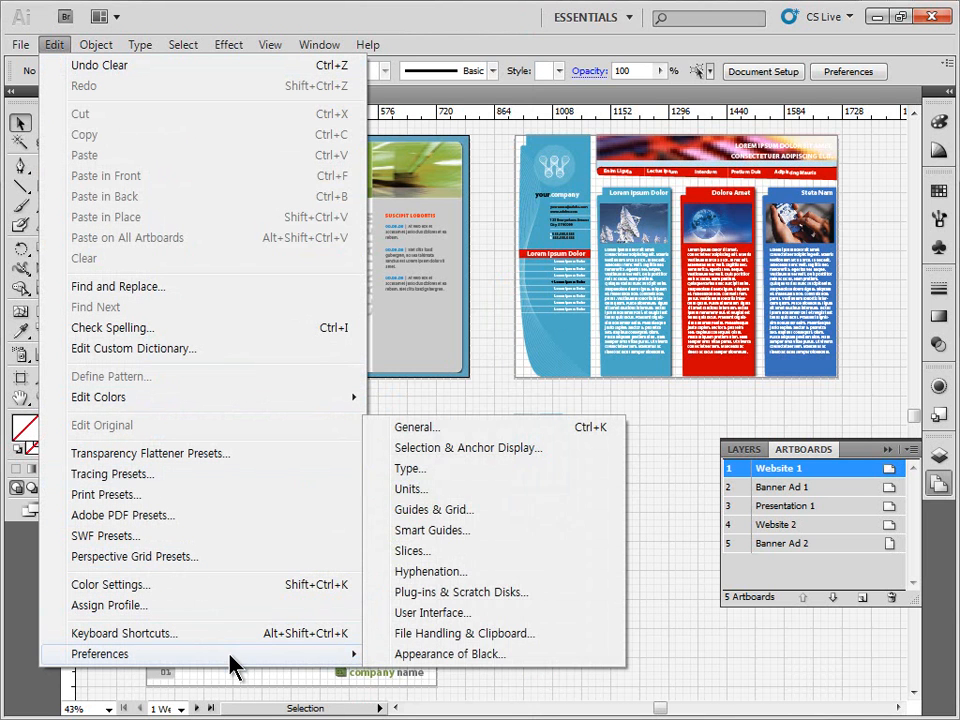
left_click(458, 512)
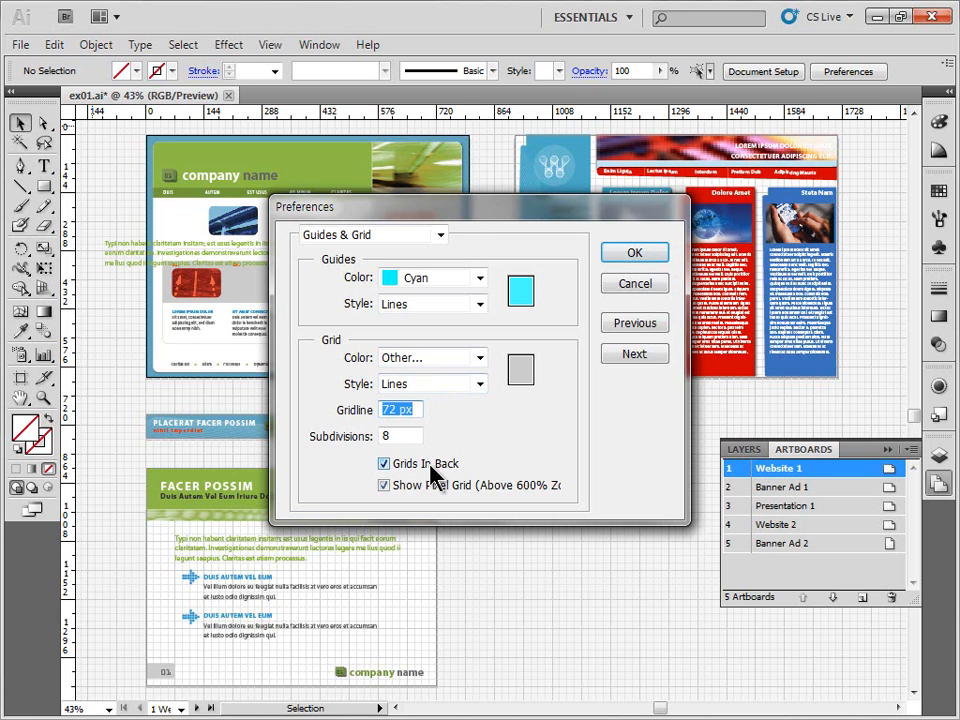
left_click(384, 464)
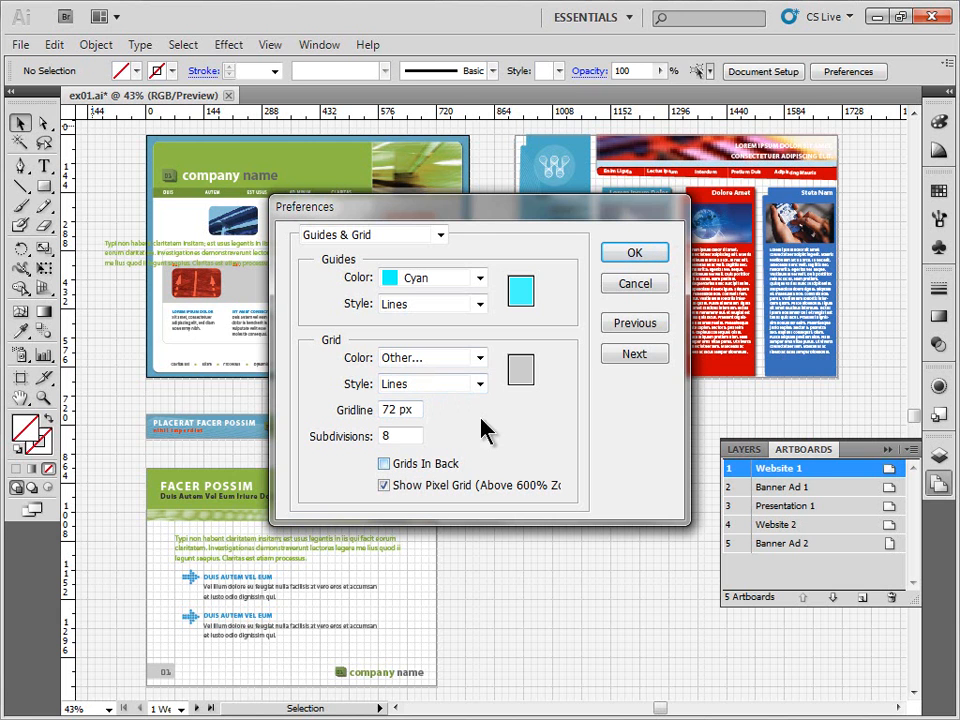
left_click(641, 256)
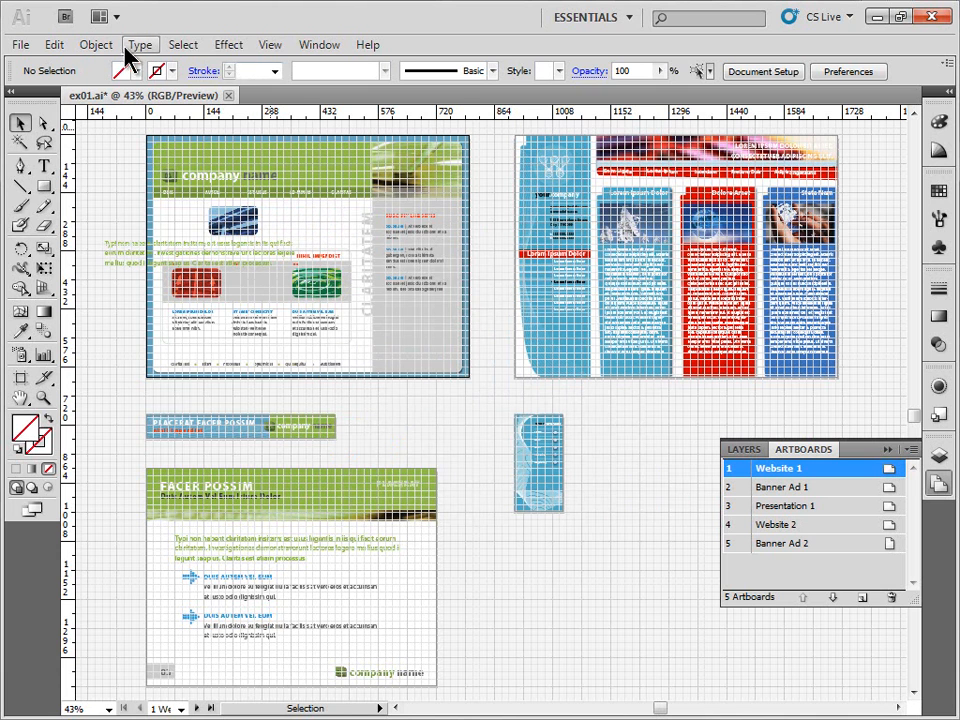
Step: Turn Grids In Back on again in the Guides & Grid preferences to place the grid behind the artwork
left_click(56, 45)
mouse_move(272, 658)
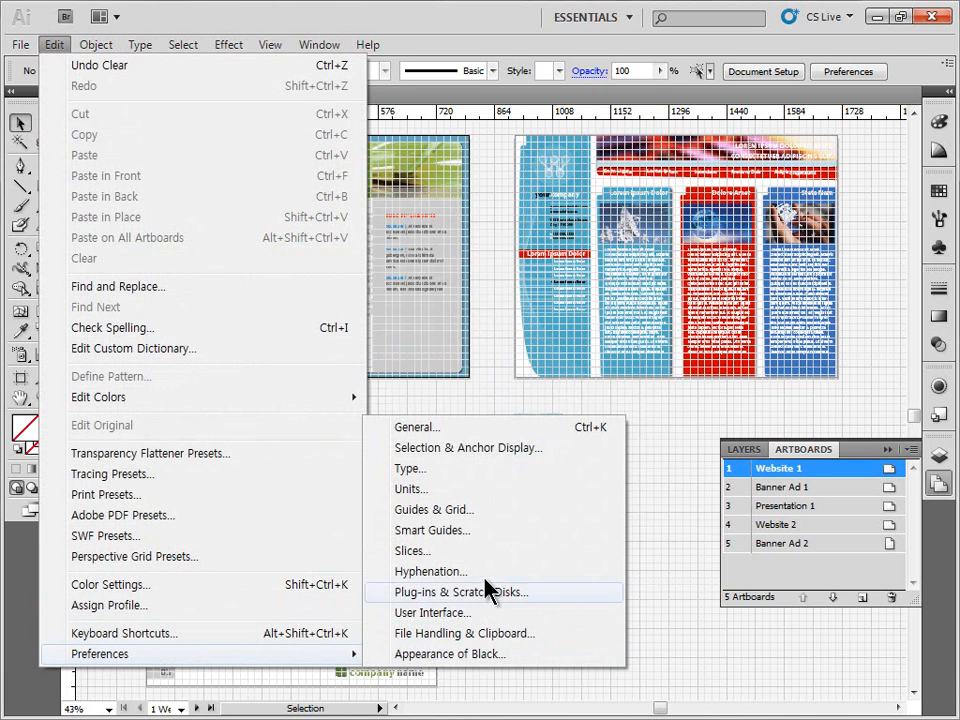
left_click(465, 515)
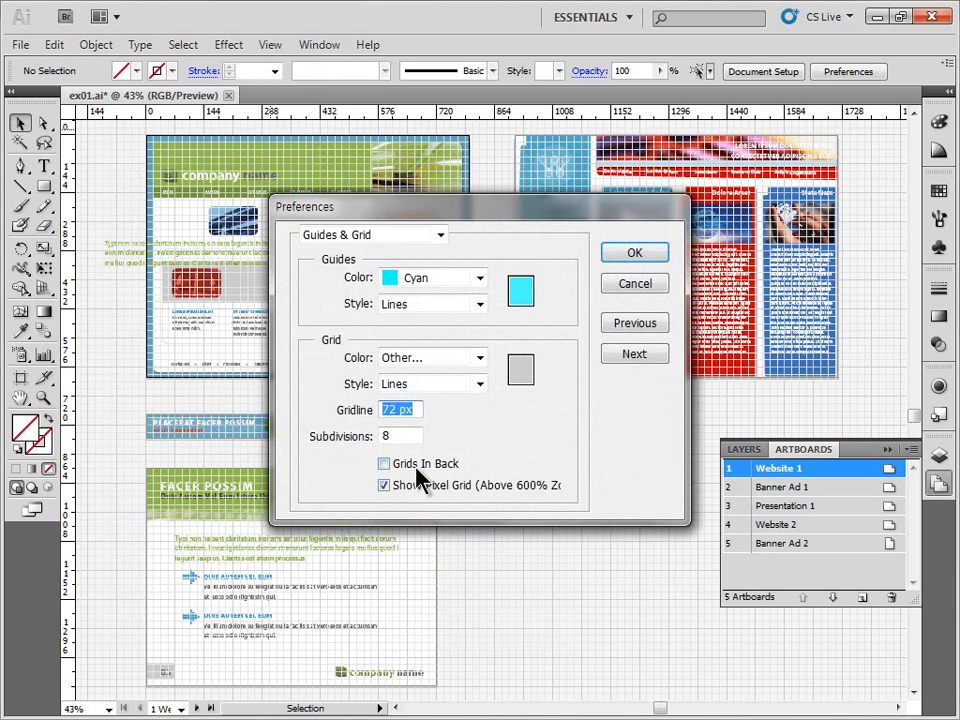
left_click(435, 464)
left_click(633, 253)
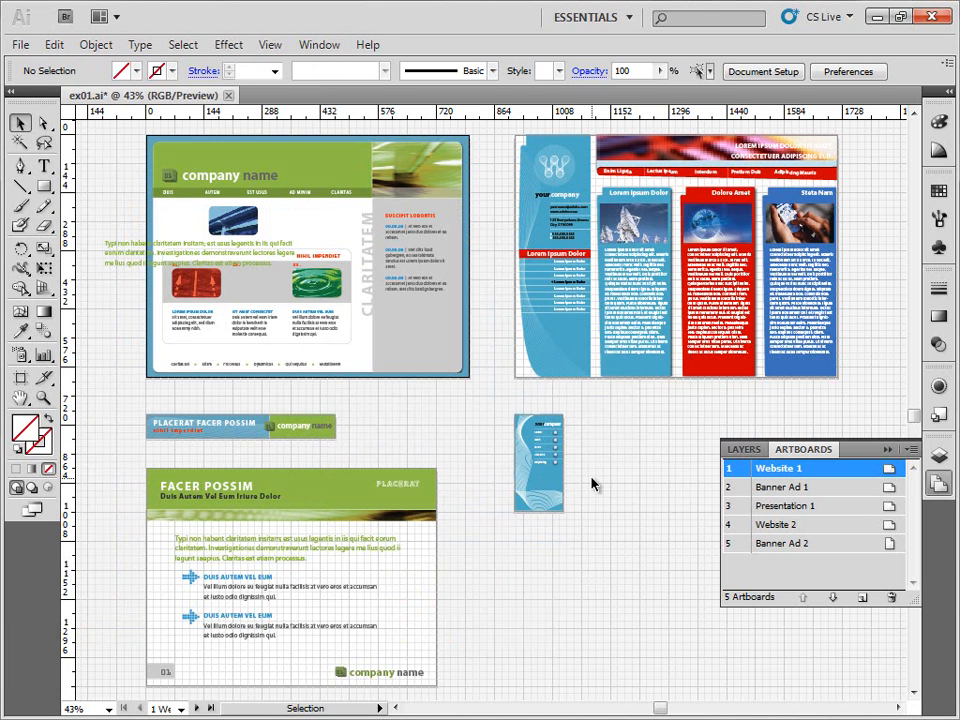